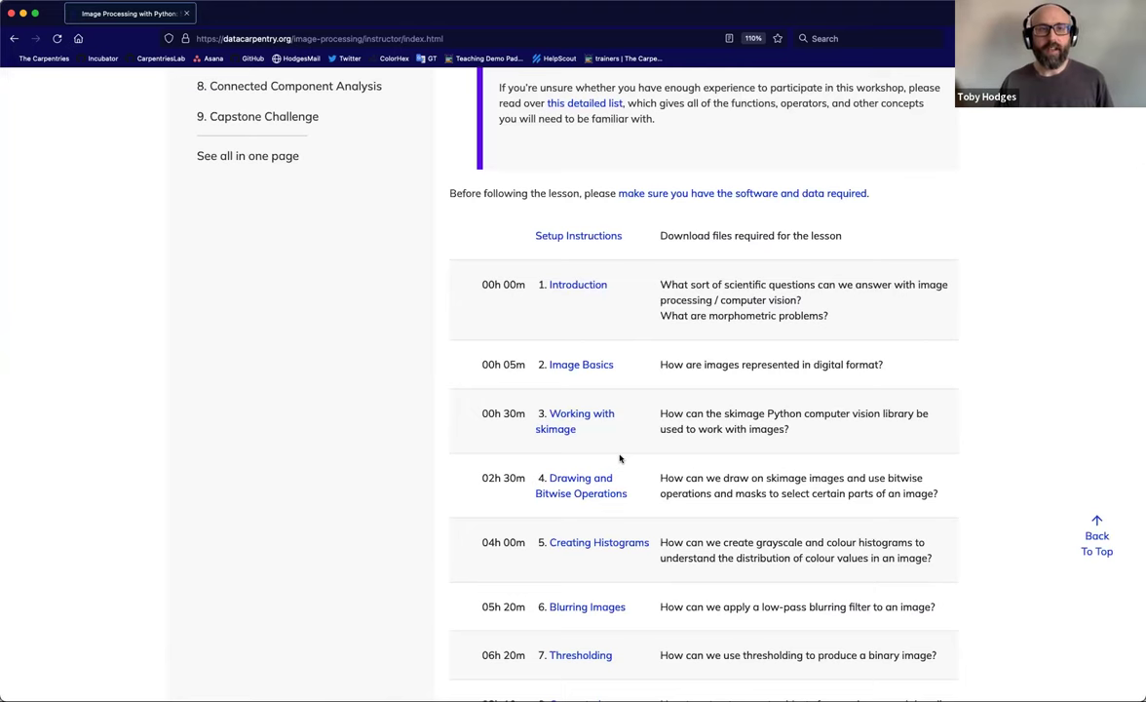
pyautogui.scroll(10, 619, 458)
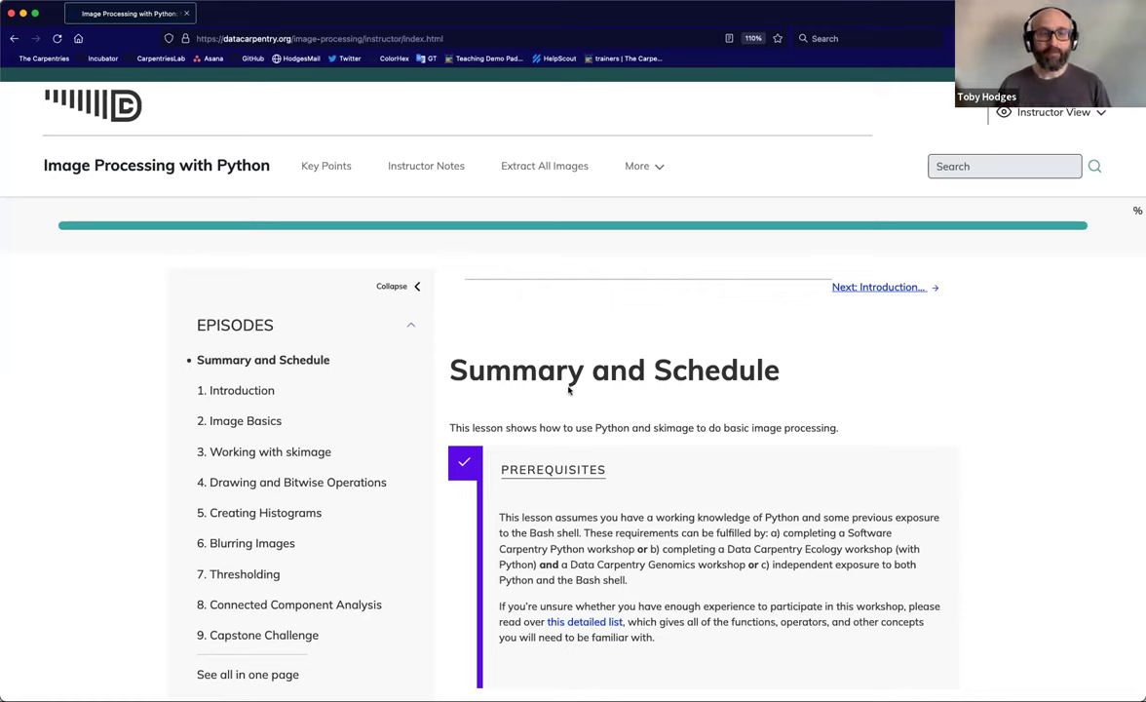
# Go to the lesson's Instructor Notes page and scroll down to its Blurring section.
pyautogui.click(411, 169)
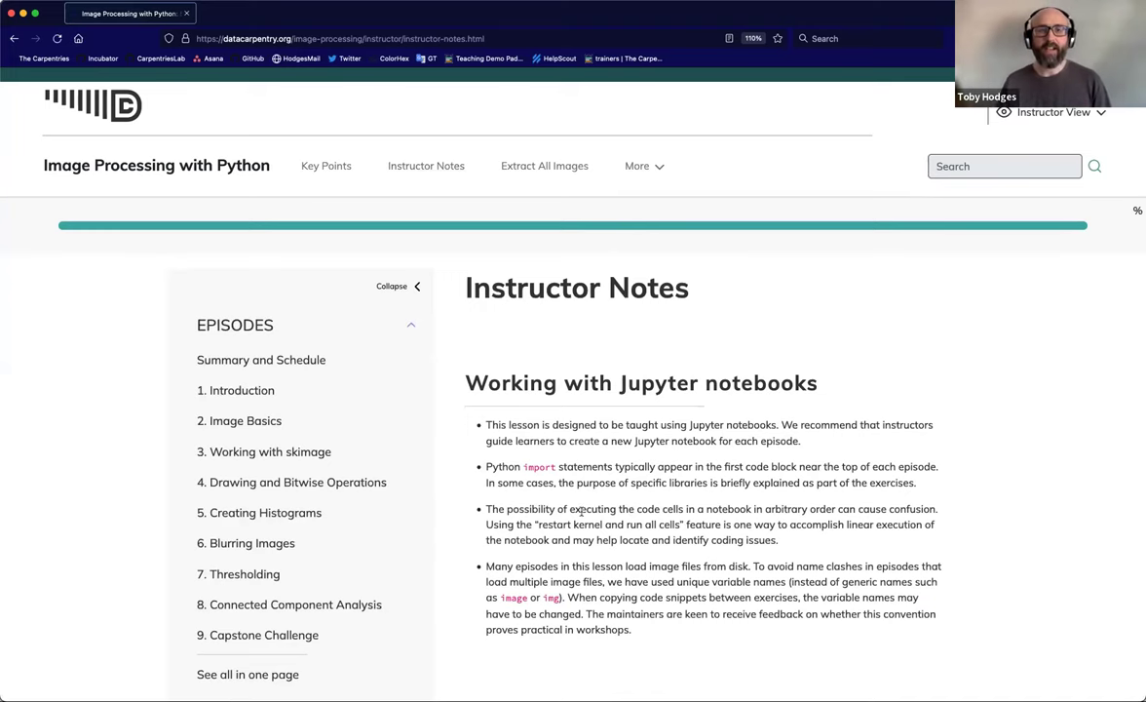
pyautogui.scroll(-2, 581, 512)
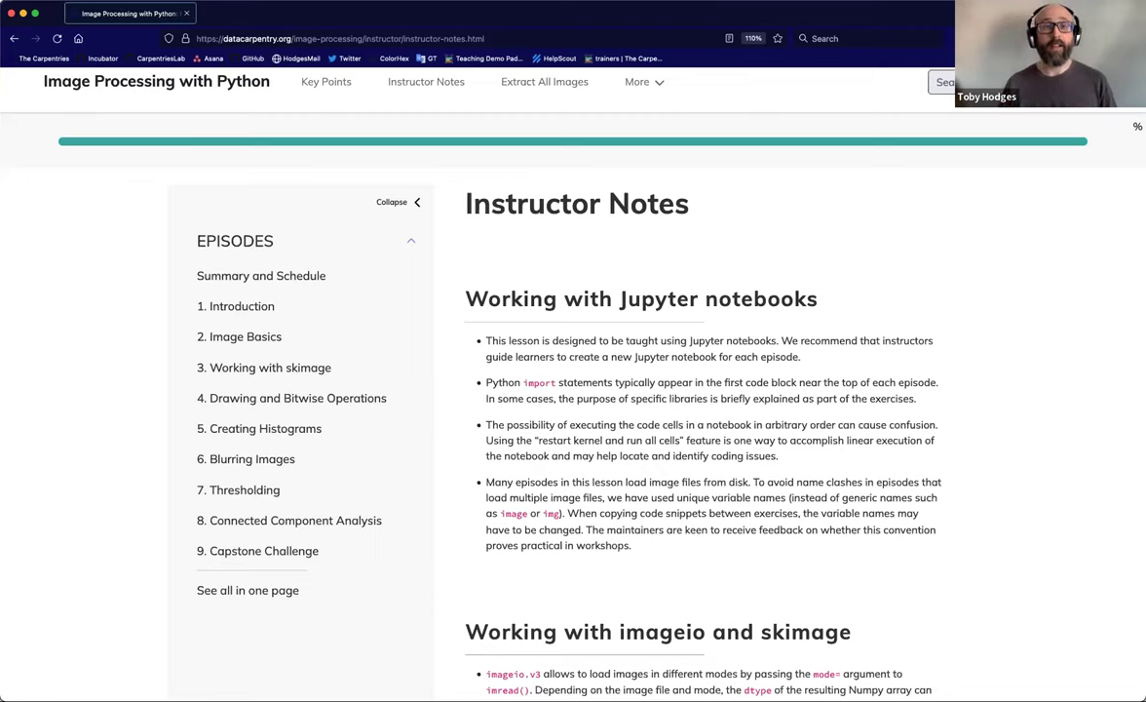
pyautogui.scroll(-5, 642, 583)
pyautogui.scroll(-5, 642, 583)
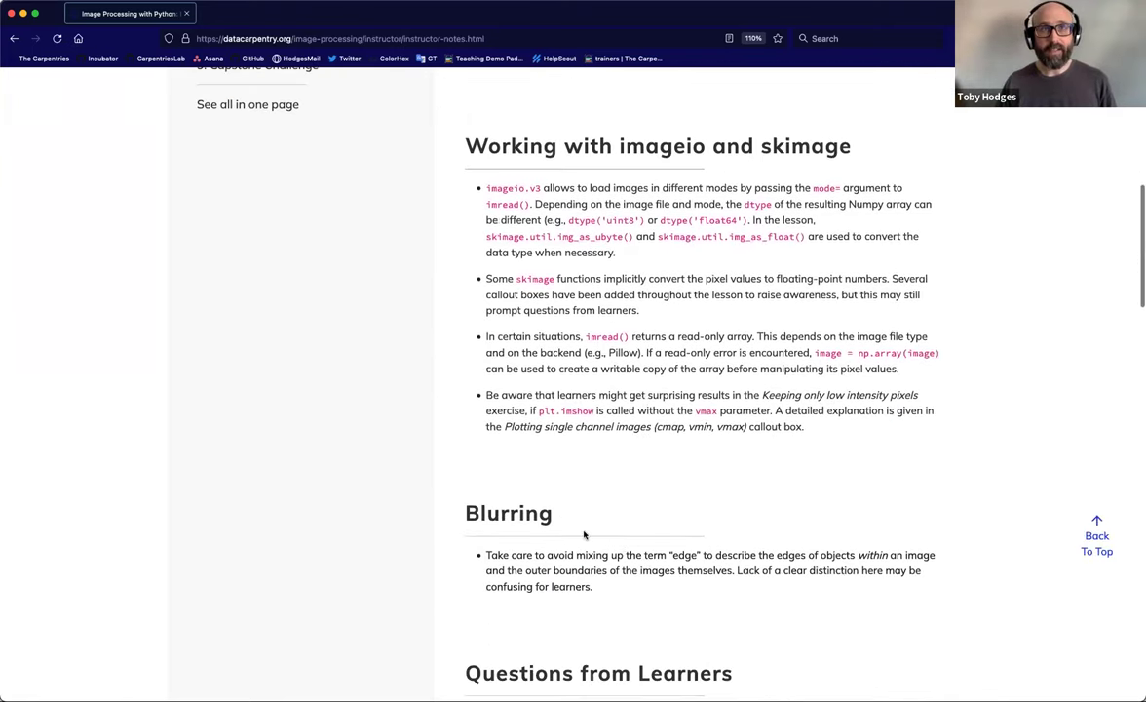
pyautogui.scroll(-1, 557, 521)
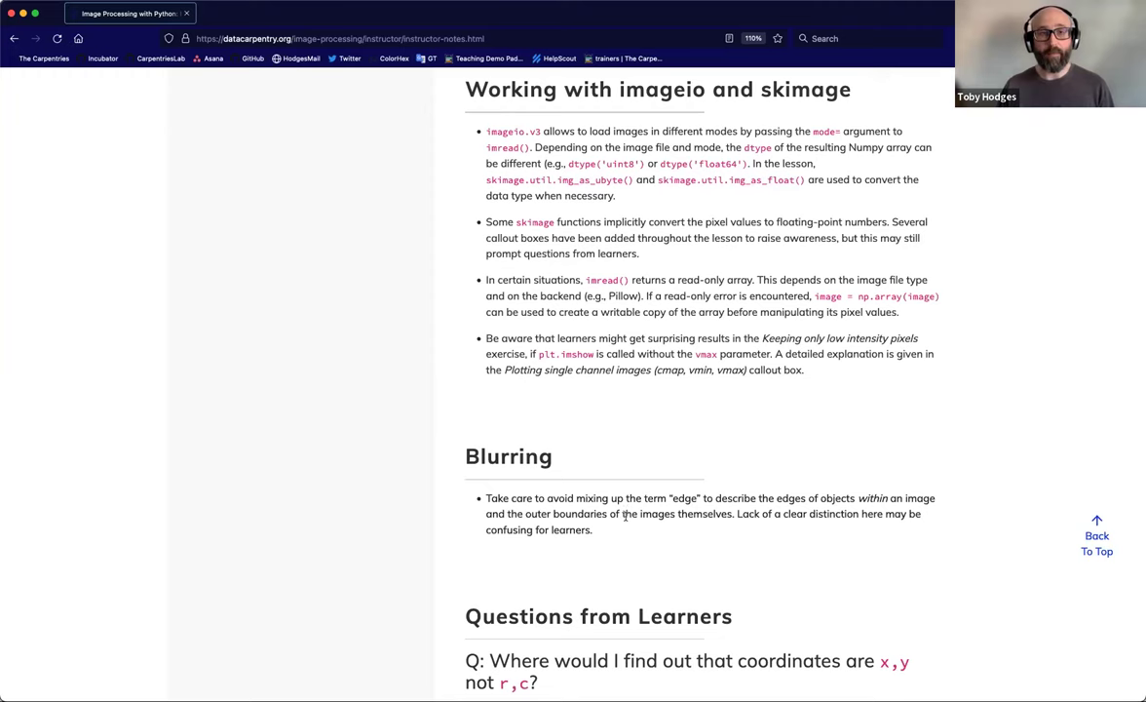
pyautogui.scroll(-5, 616, 583)
pyautogui.scroll(-20, 617, 583)
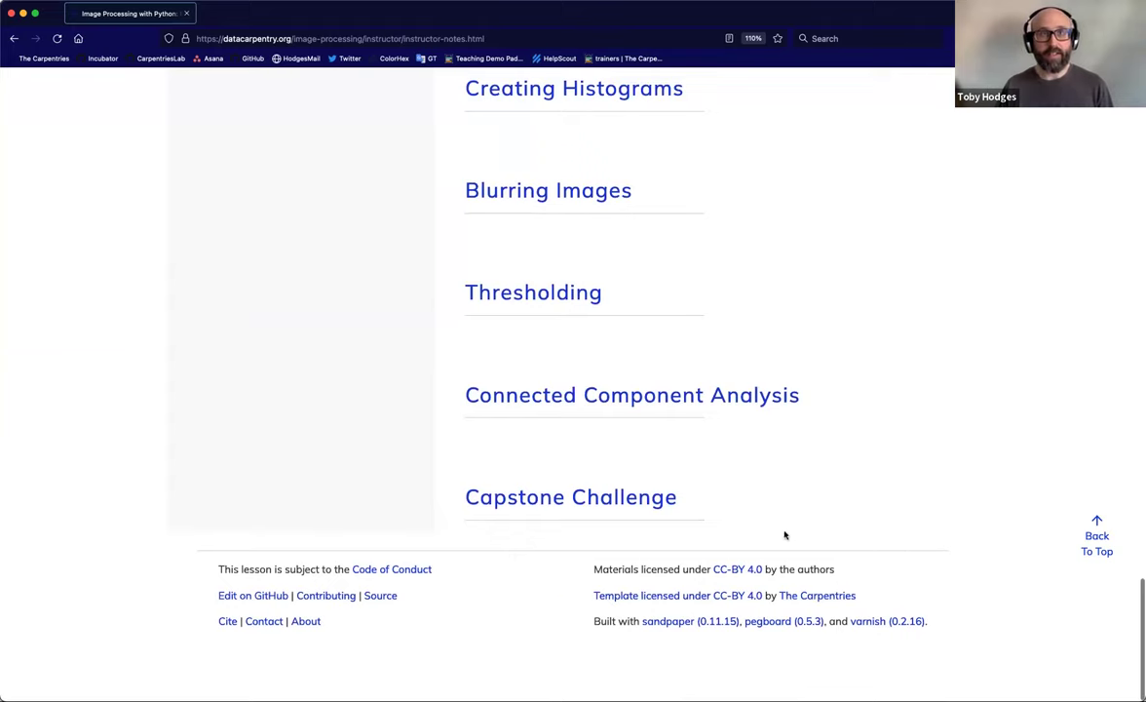
# Go to the datacarpentry/image-processing source repository and show its fork options.
pyautogui.click(382, 596)
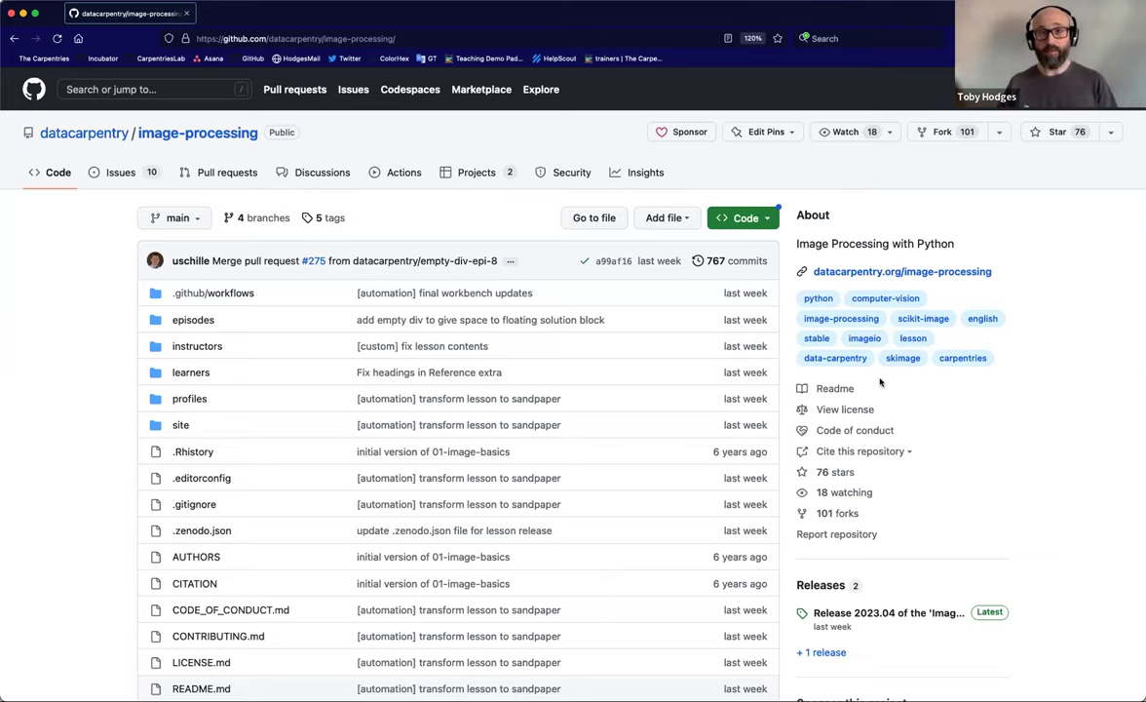
pyautogui.click(1001, 131)
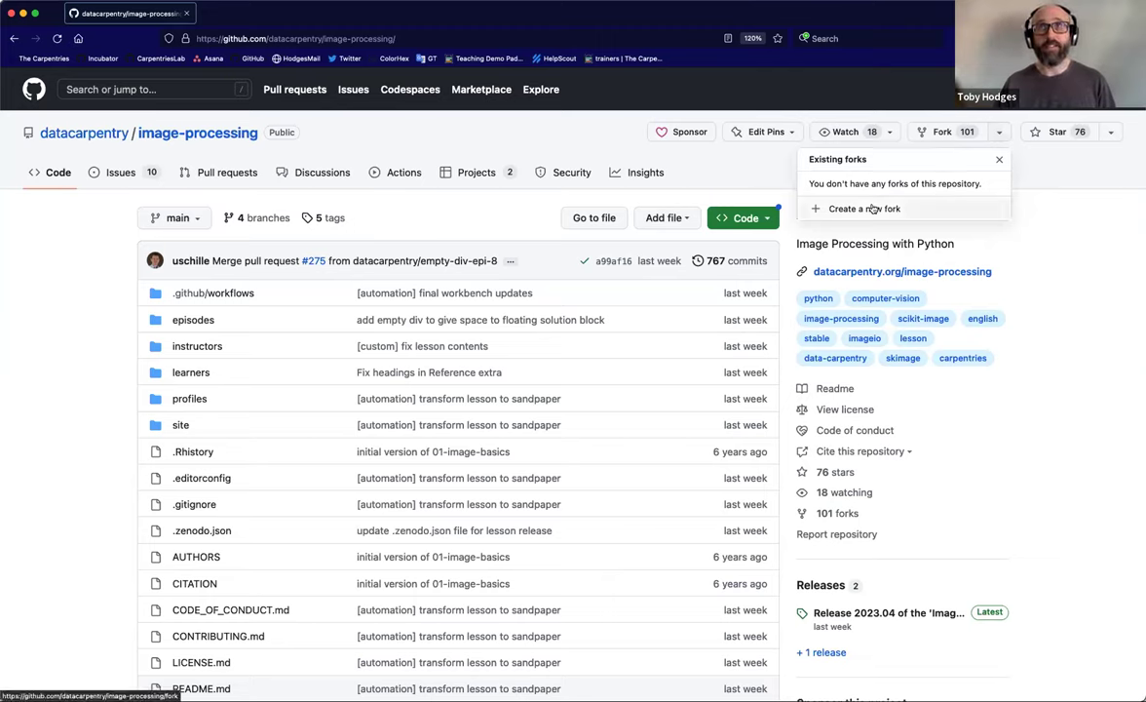
# Start a new fork and check its name image-processing and description Image Processing with Python.
pyautogui.click(938, 133)
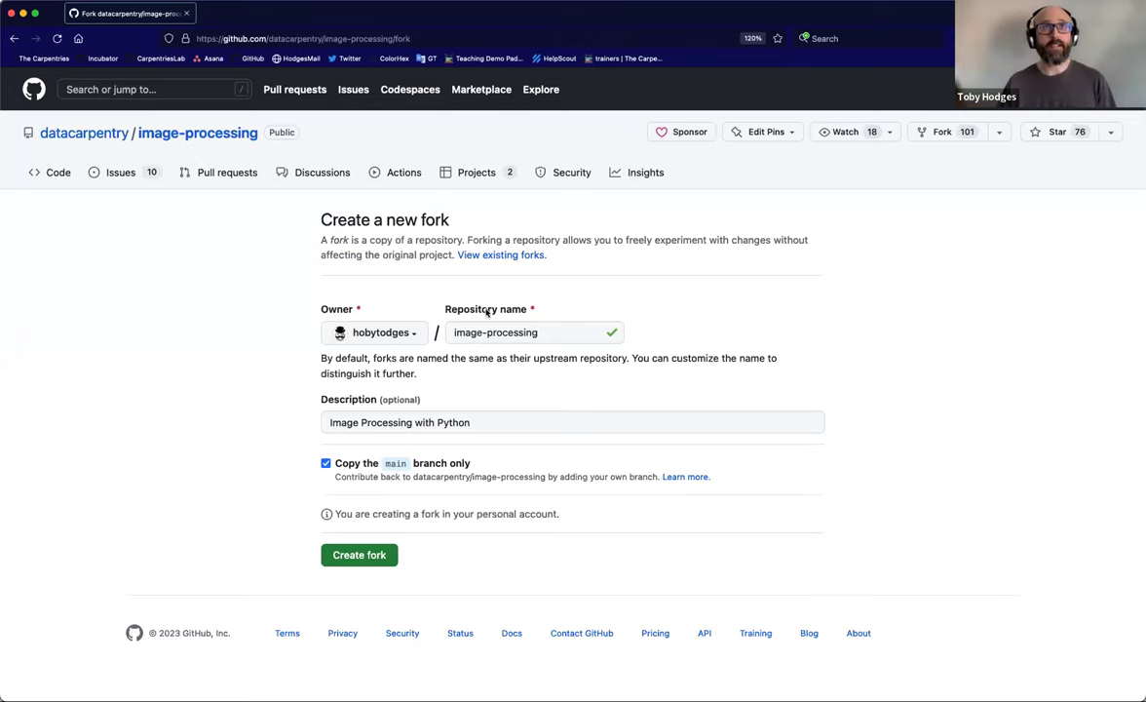
pyautogui.click(585, 335)
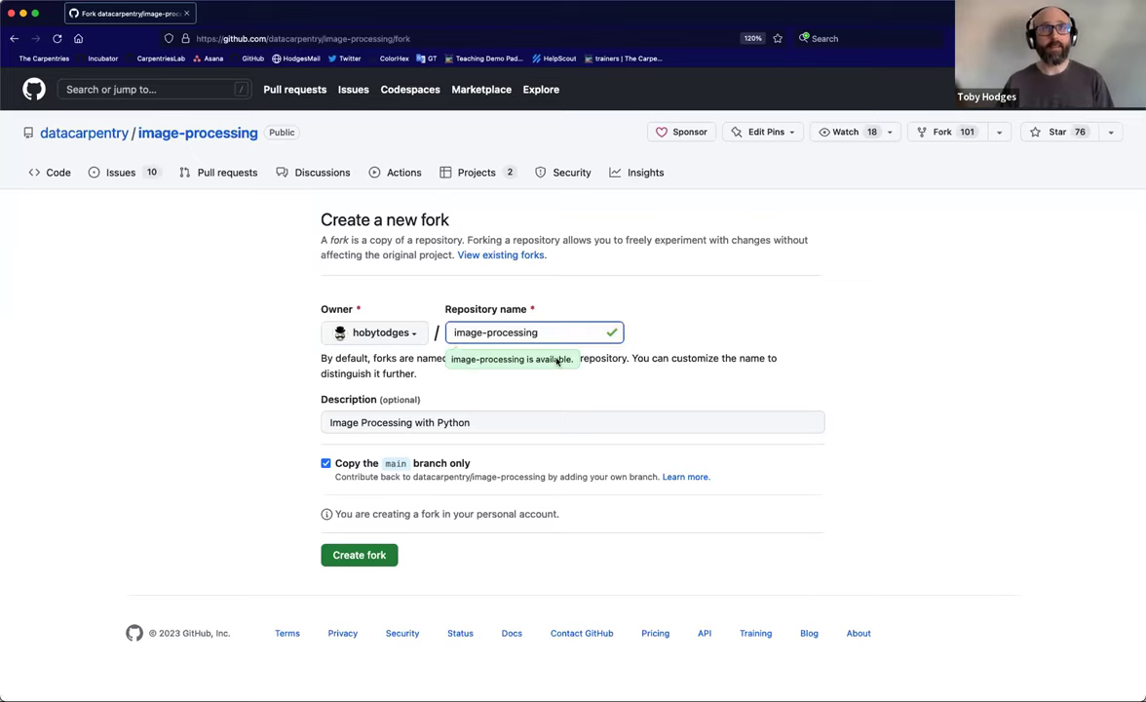
pyautogui.click(532, 422)
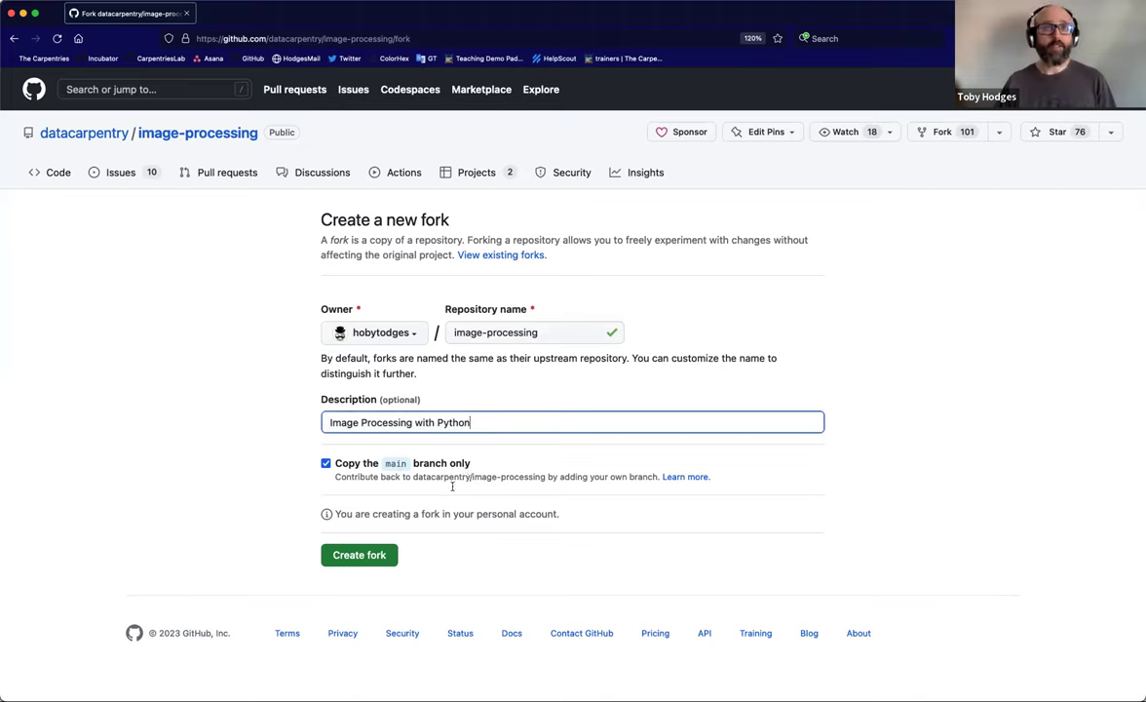
# Create the image-processing fork in the personal account.
pyautogui.click(350, 557)
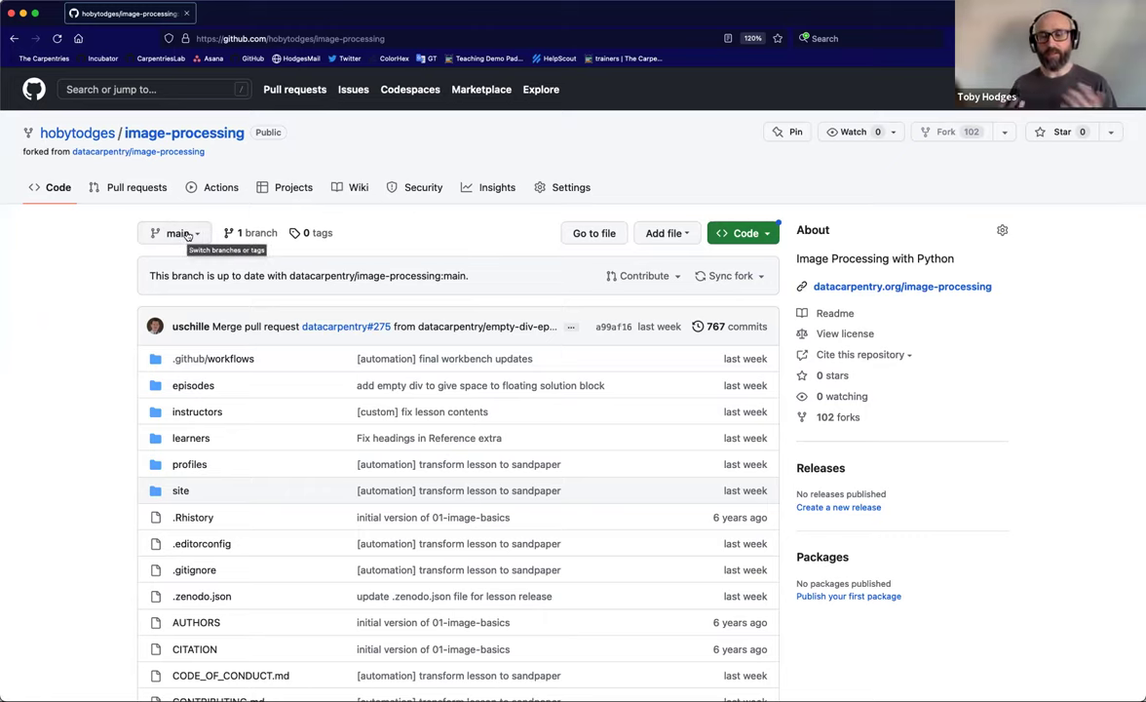
# Enter move-blurring-instructor-note as the new branch name in the branch switcher.
pyautogui.click(187, 234)
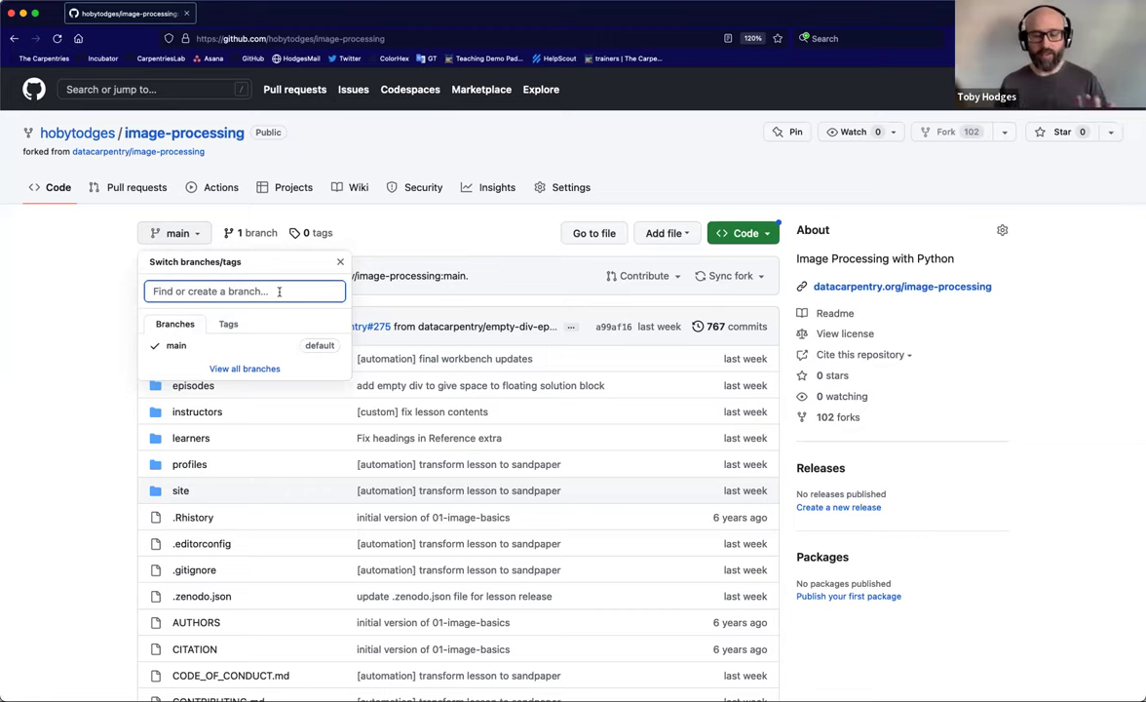
pyautogui.write('mov')
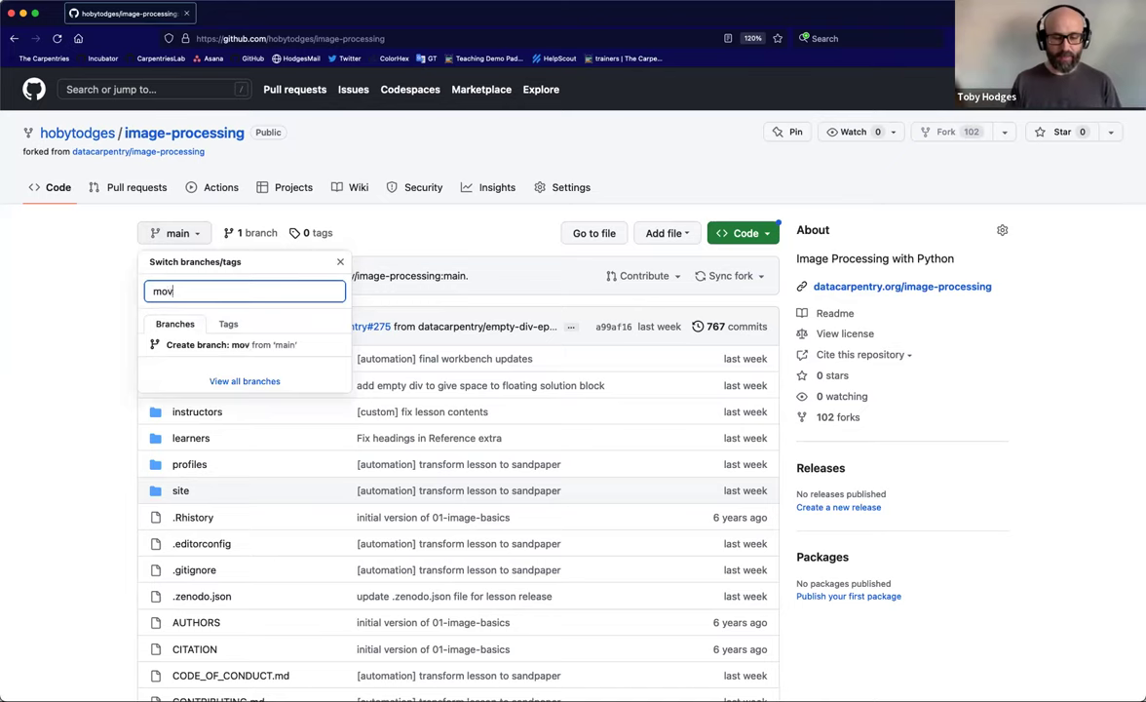
pyautogui.write('e-bl')
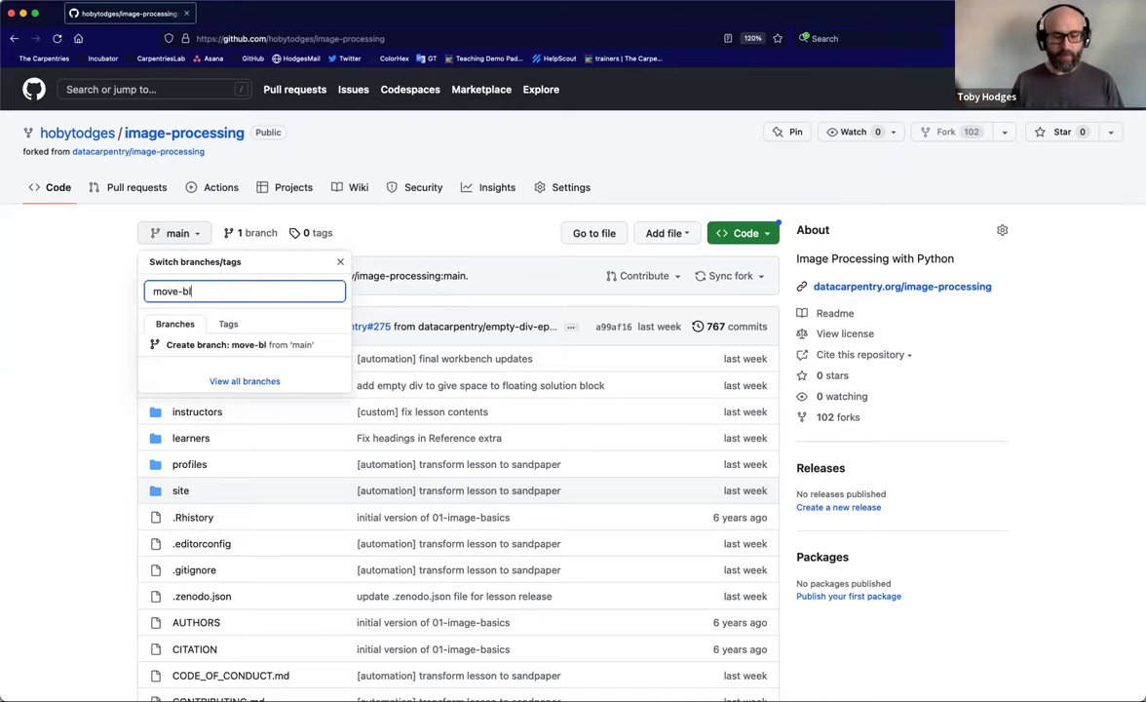
pyautogui.write('urring-inst')
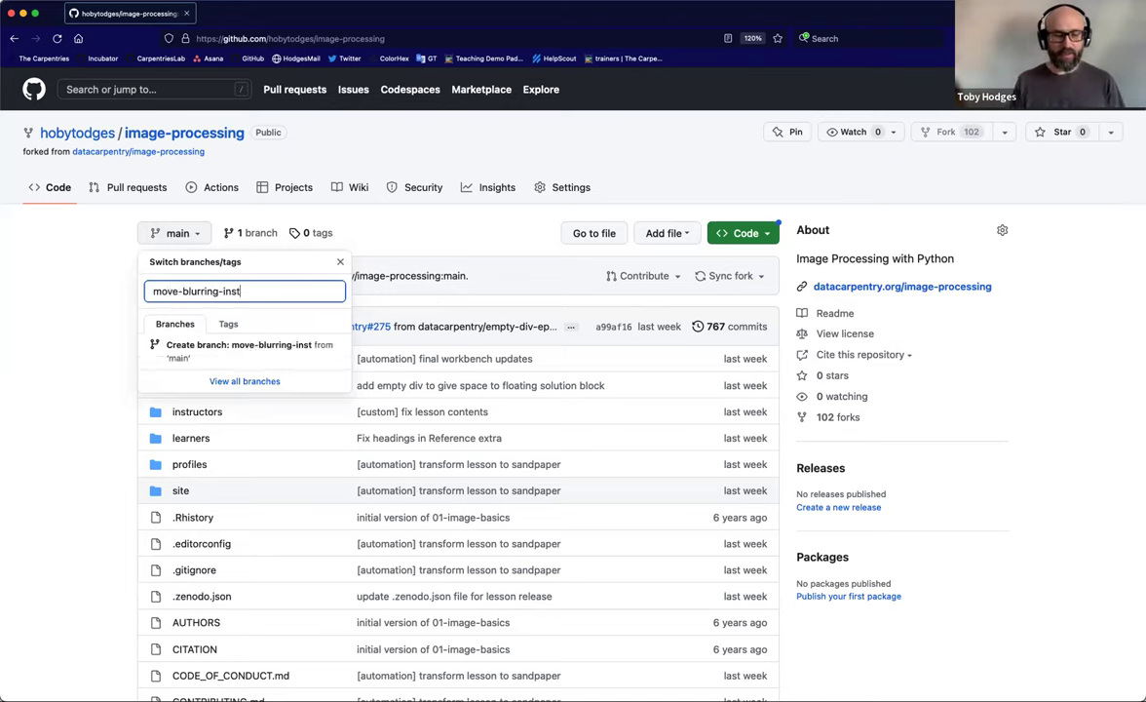
pyautogui.write('ructor-note')
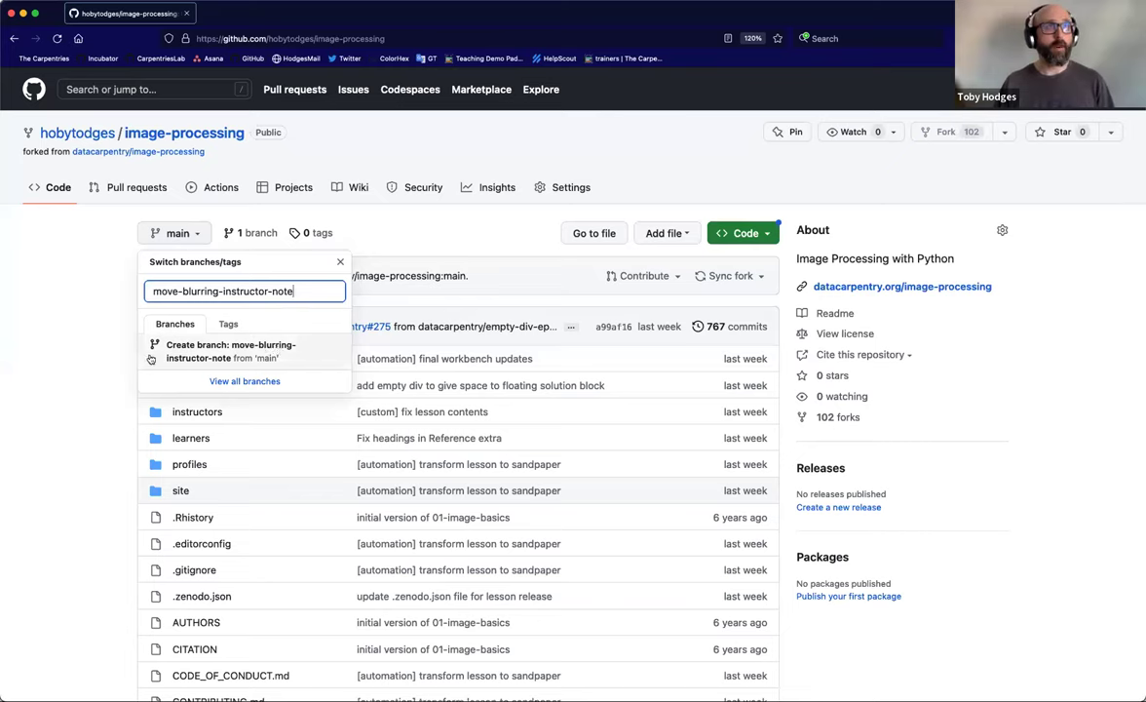
# Create the move-blurring-instructor-note branch from main and go into its instructors folder.
pyautogui.click(290, 355)
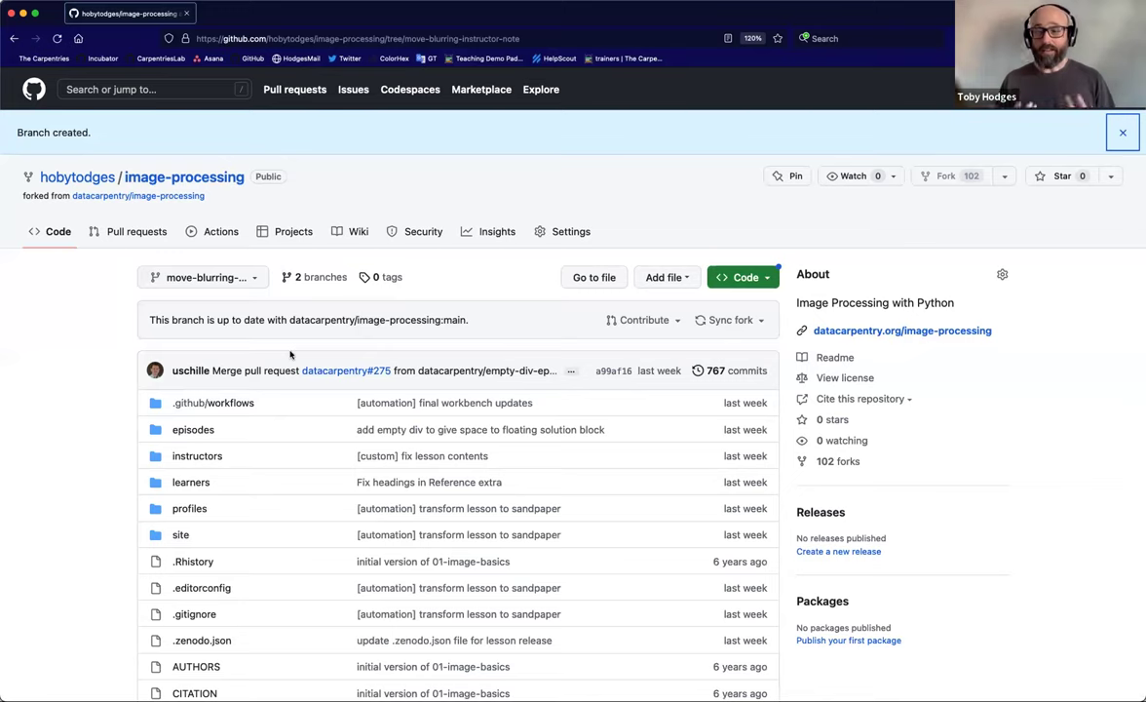
pyautogui.click(198, 456)
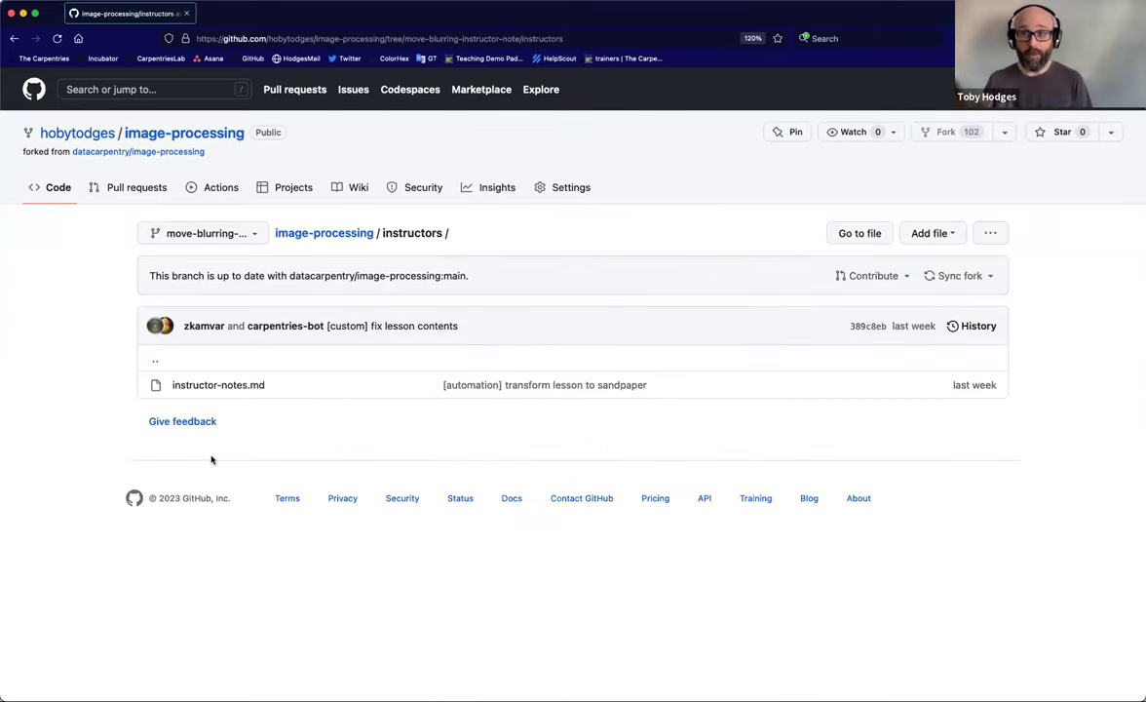
# Open instructor-notes.md and scroll through the rendered Instructor Notes.
pyautogui.click(236, 387)
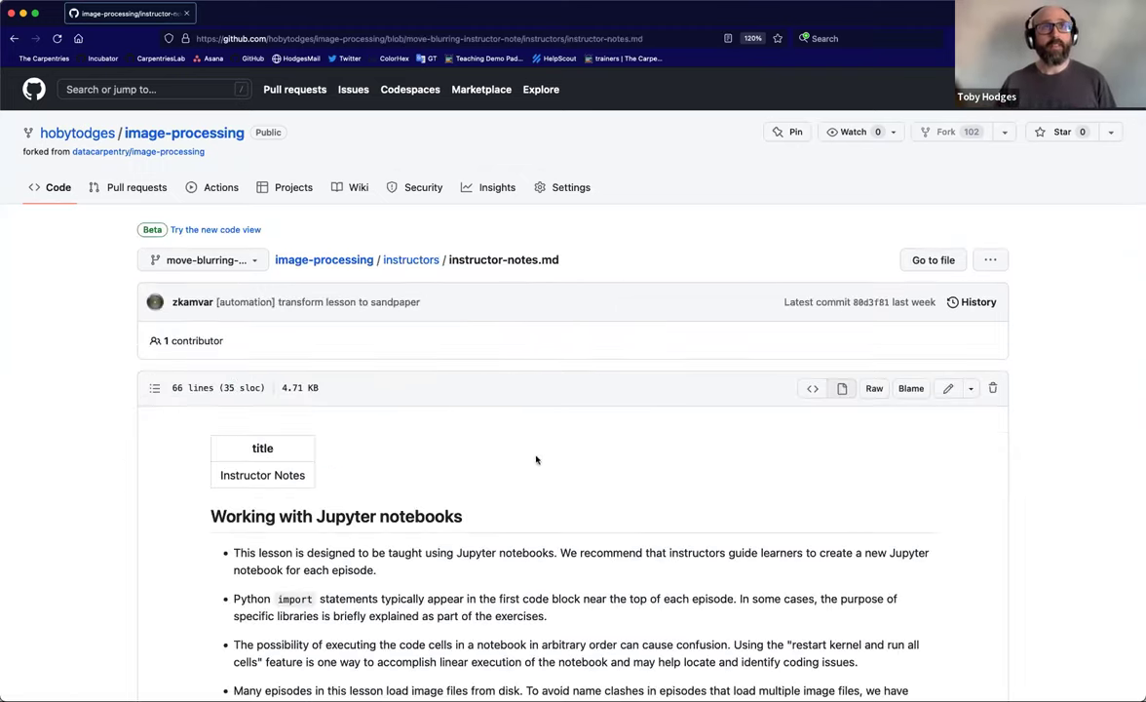
pyautogui.scroll(-2, 568, 501)
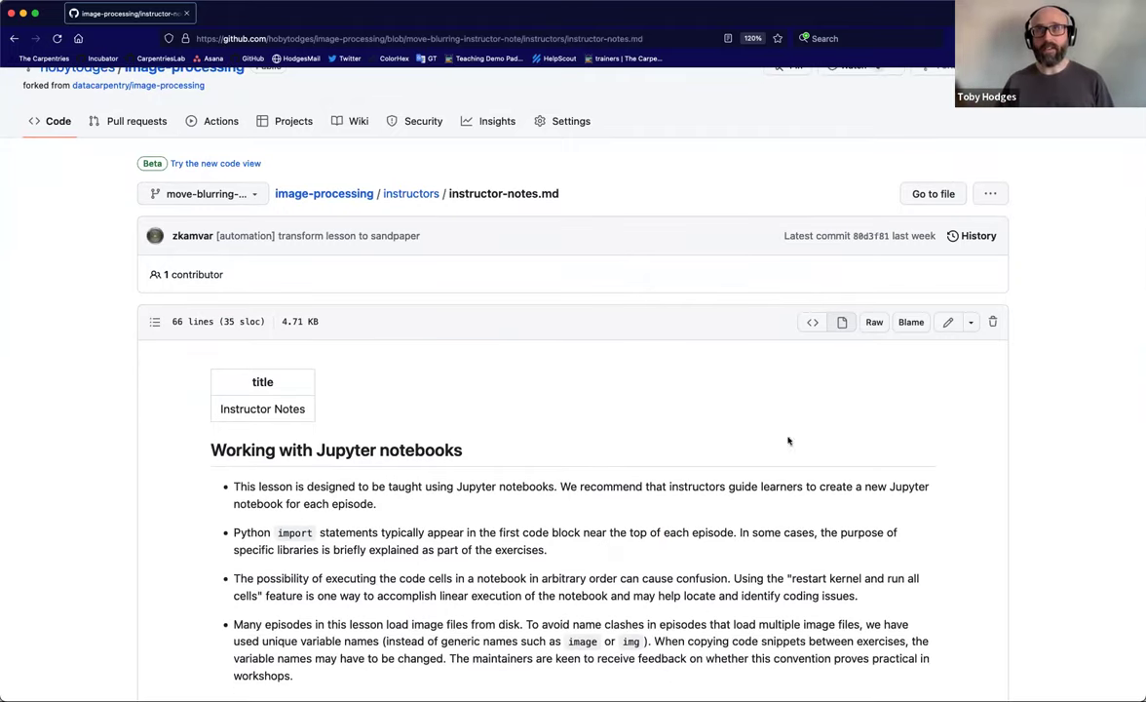
# View instructor-notes.md as source and locate the Blurring note on lines 26–29.
pyautogui.click(815, 323)
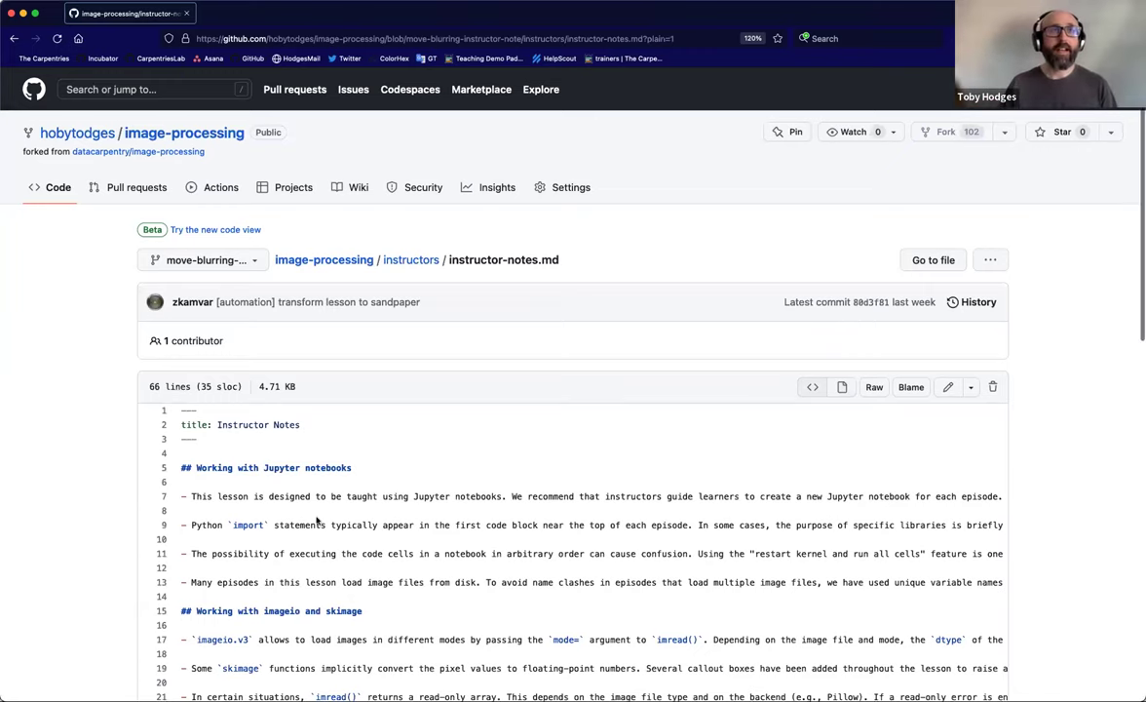
pyautogui.scroll(-2, 317, 523)
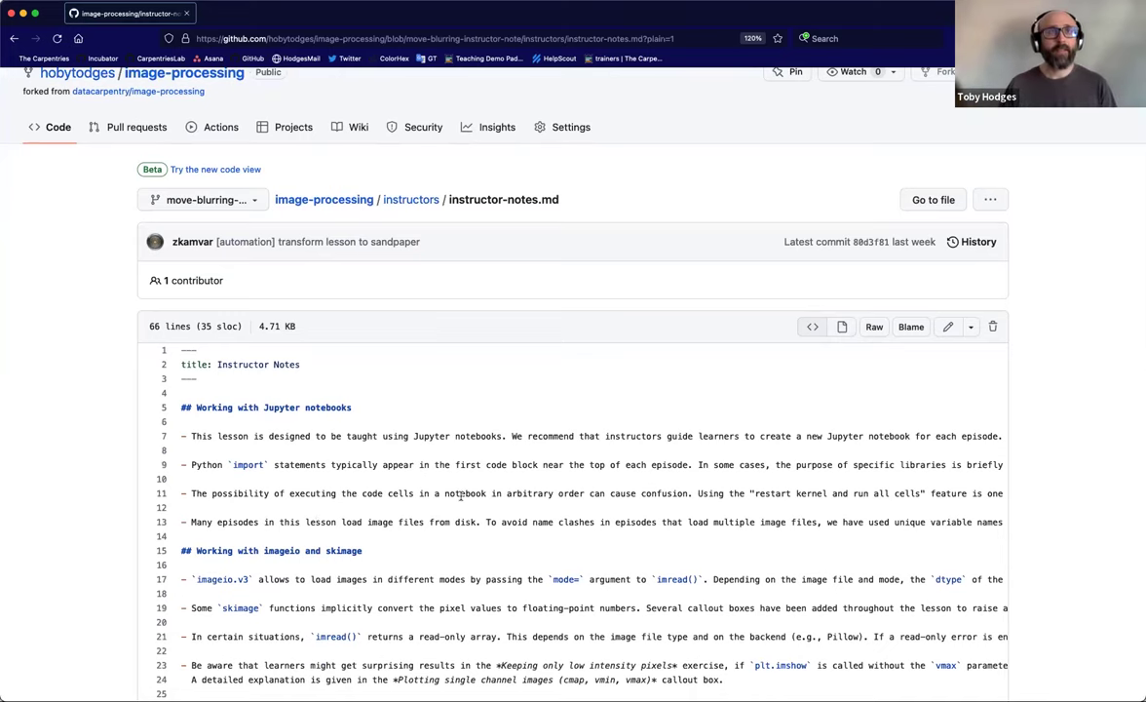
pyautogui.scroll(-1, 461, 496)
pyautogui.scroll(-5, 461, 496)
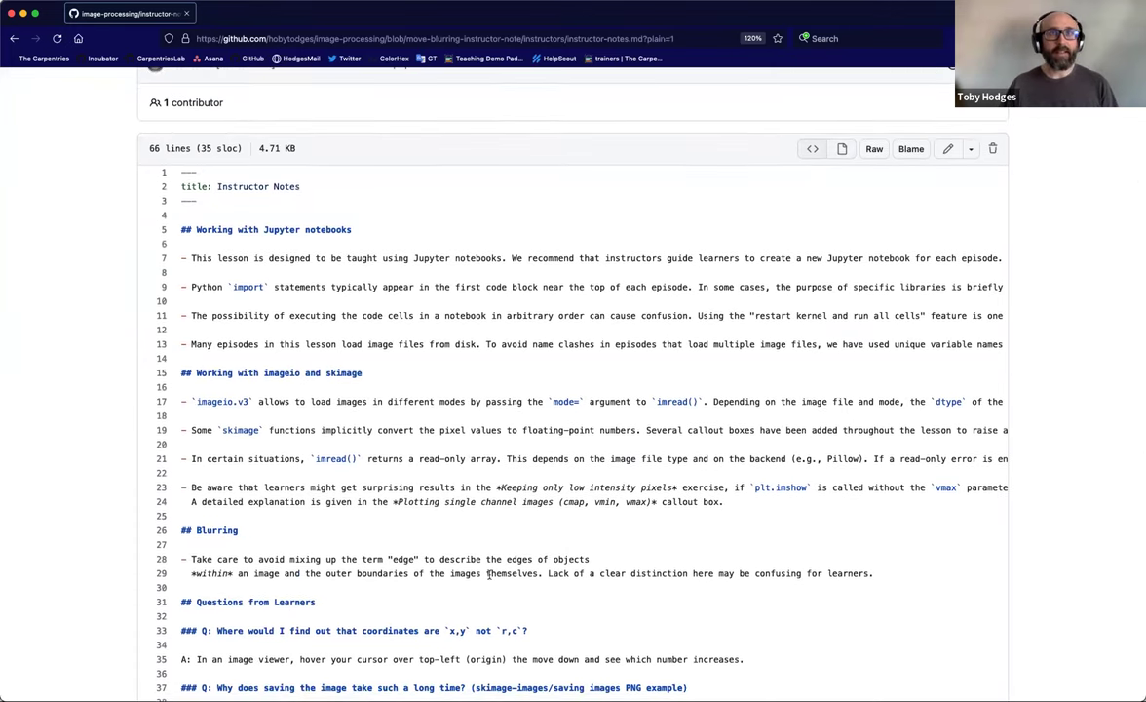
pyautogui.moveTo(891, 575); pyautogui.dragTo(178, 530)
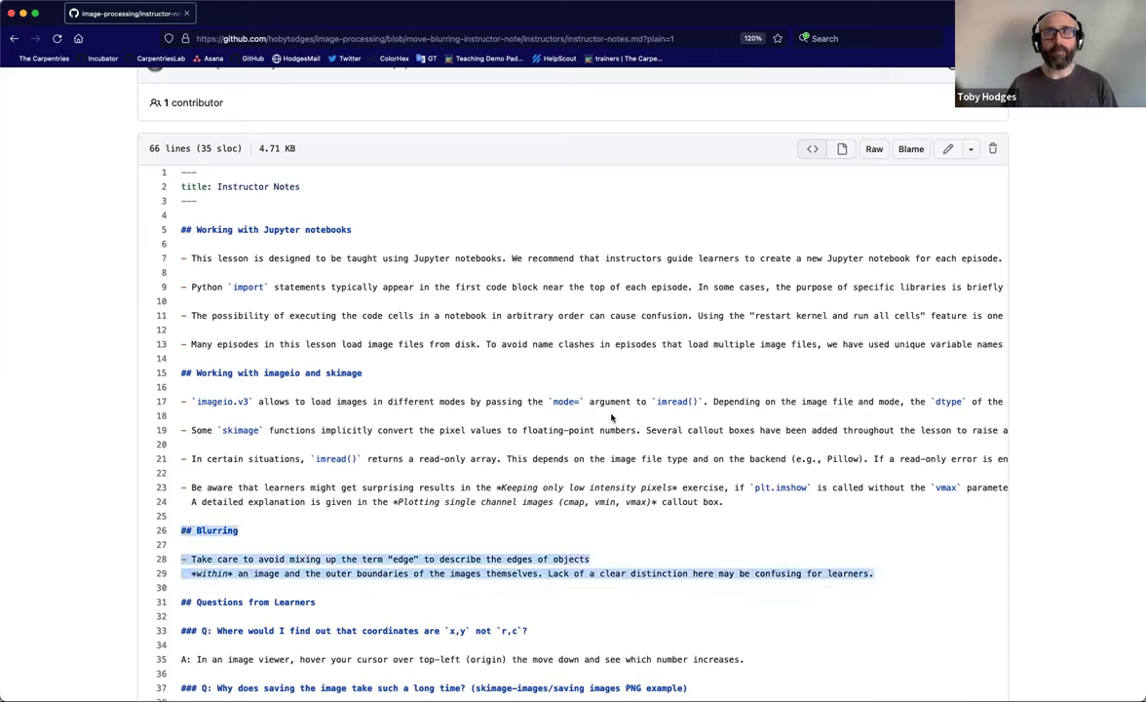
pyautogui.click(884, 572)
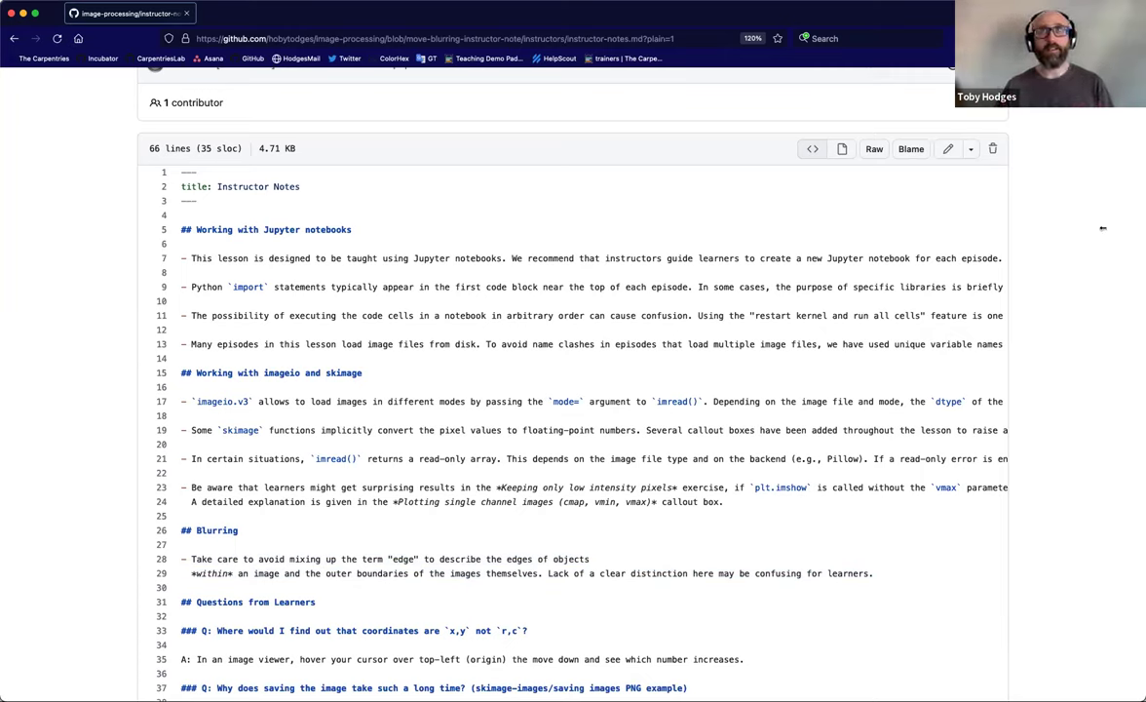
# Edit instructor-notes.md, cutting the Blurring heading and edge note on lines 26–29.
pyautogui.click(948, 151)
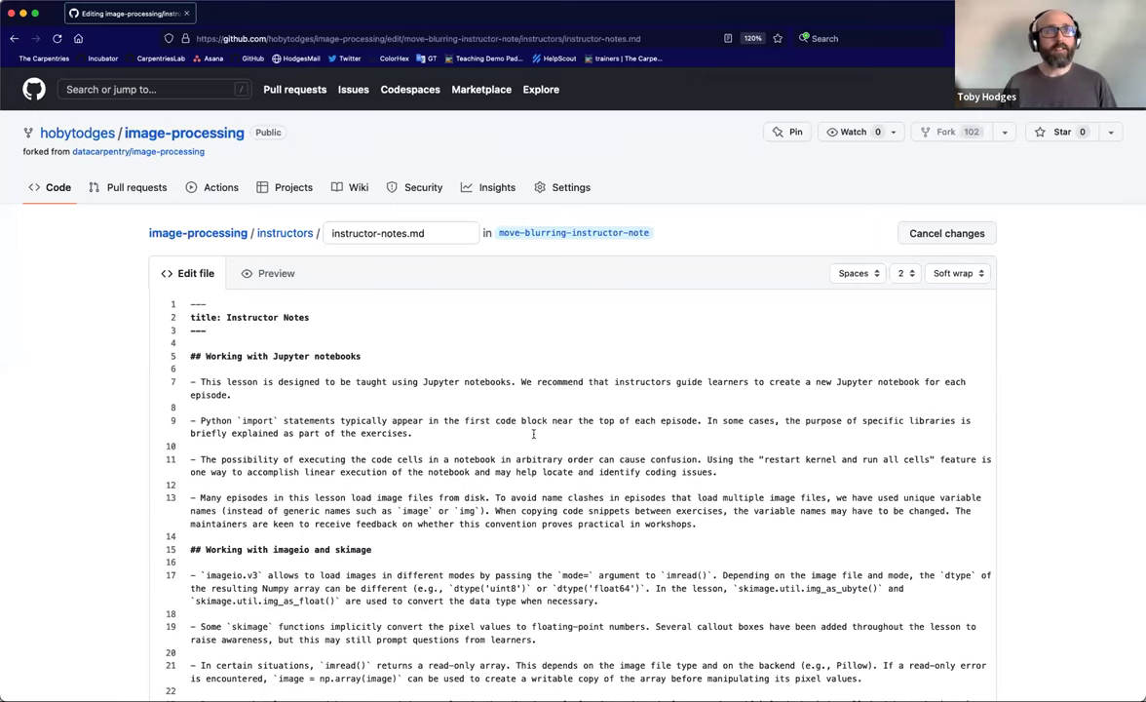
pyautogui.scroll(-5, 533, 434)
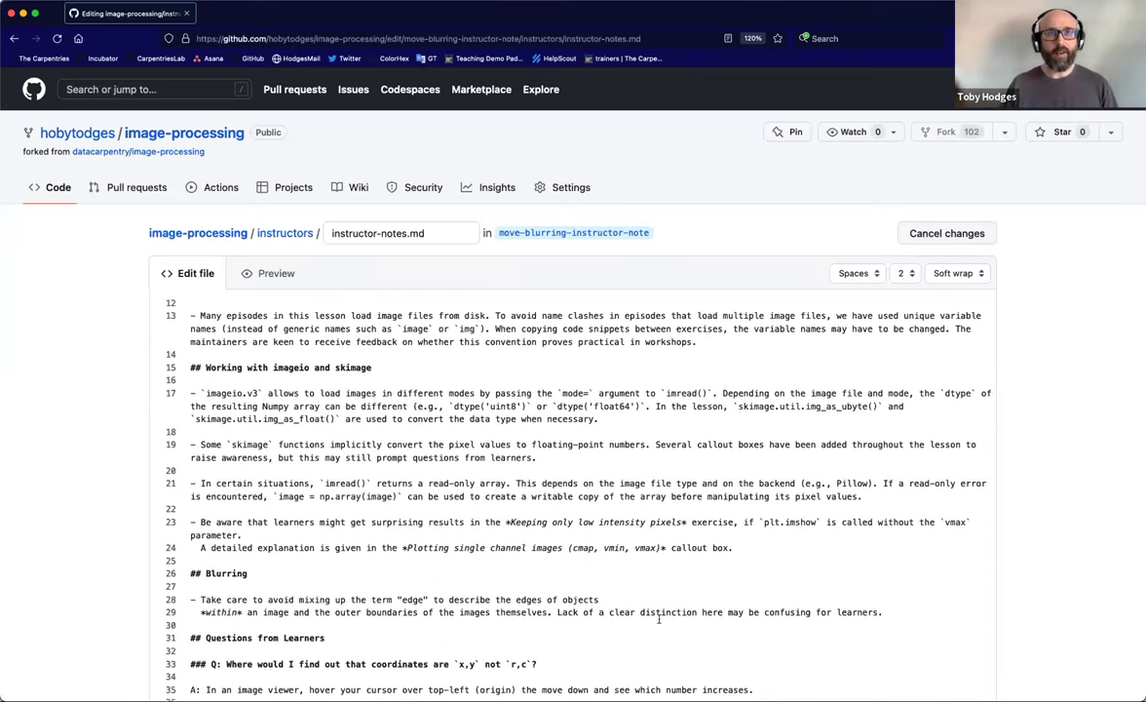
pyautogui.moveTo(883, 612); pyautogui.dragTo(187, 573)
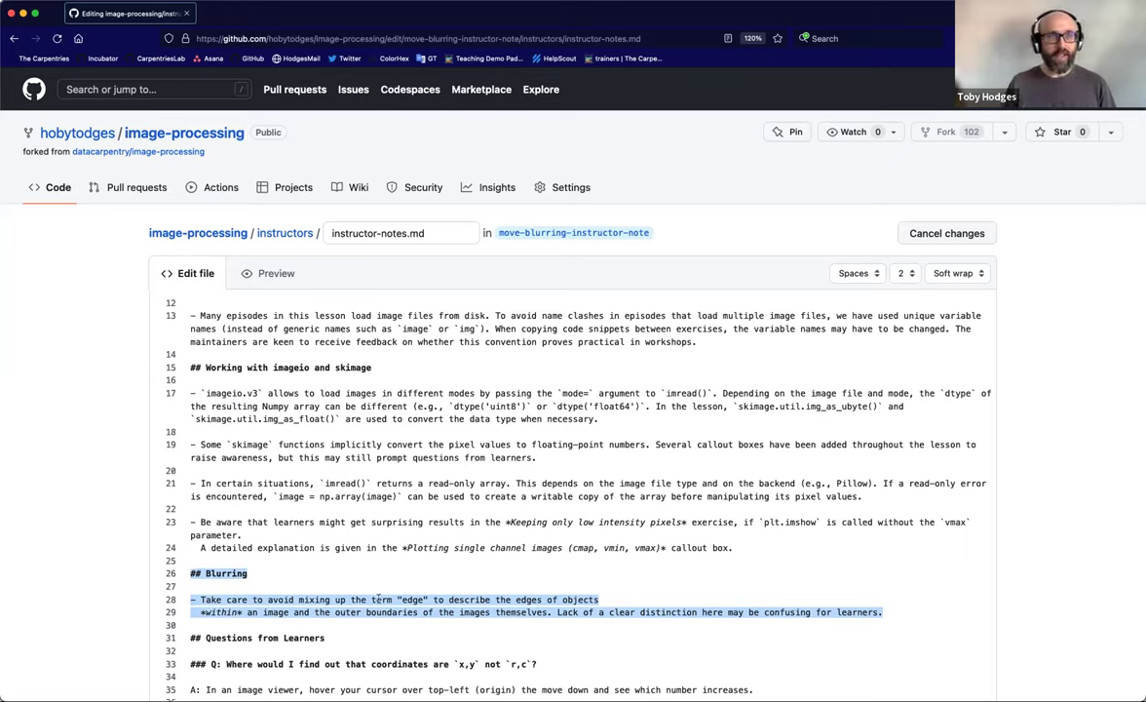
pyautogui.press('super+x')
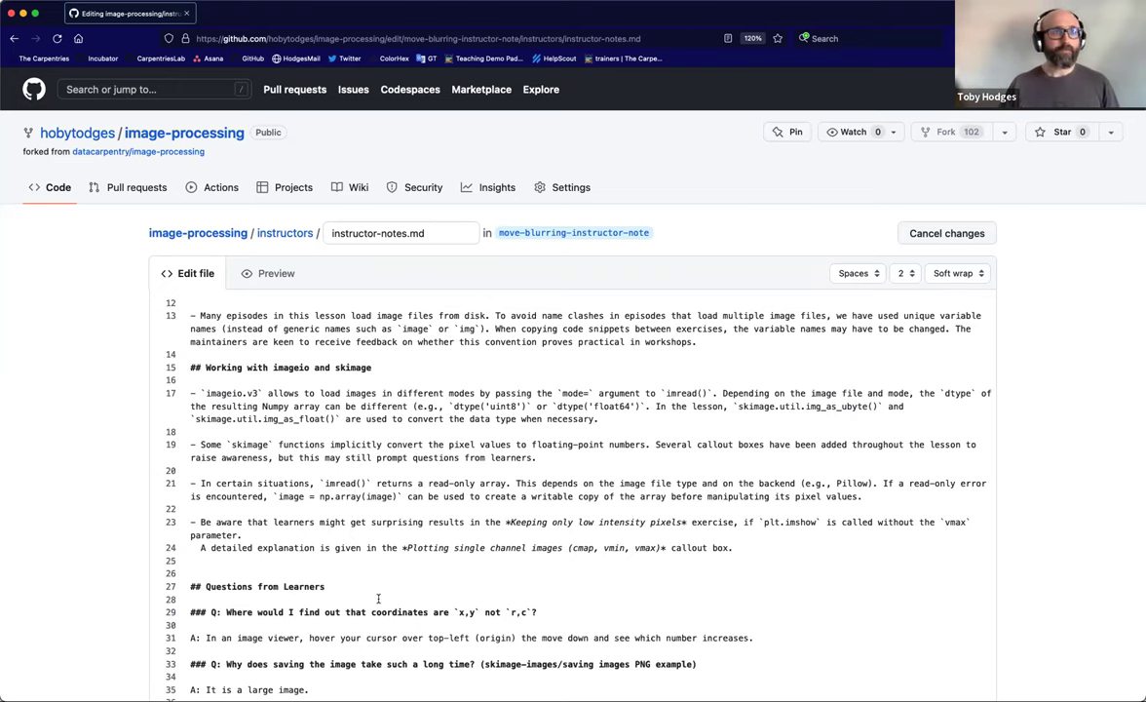
pyautogui.scroll(-10, 378, 599)
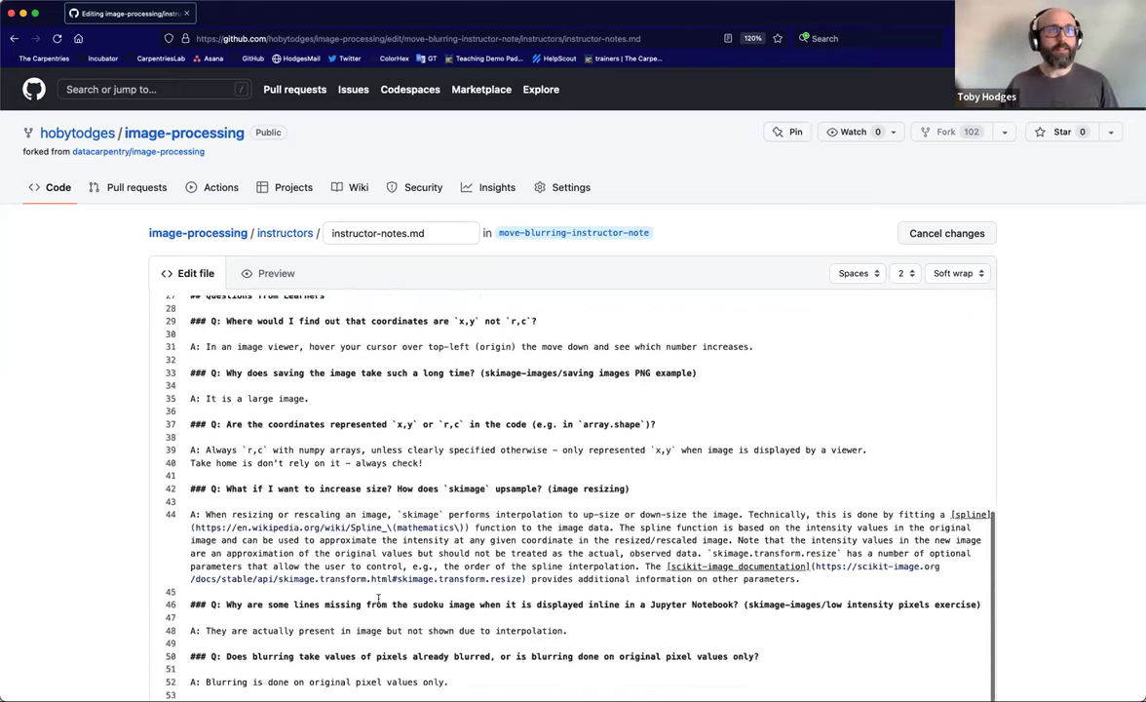
pyautogui.scroll(-8, 378, 599)
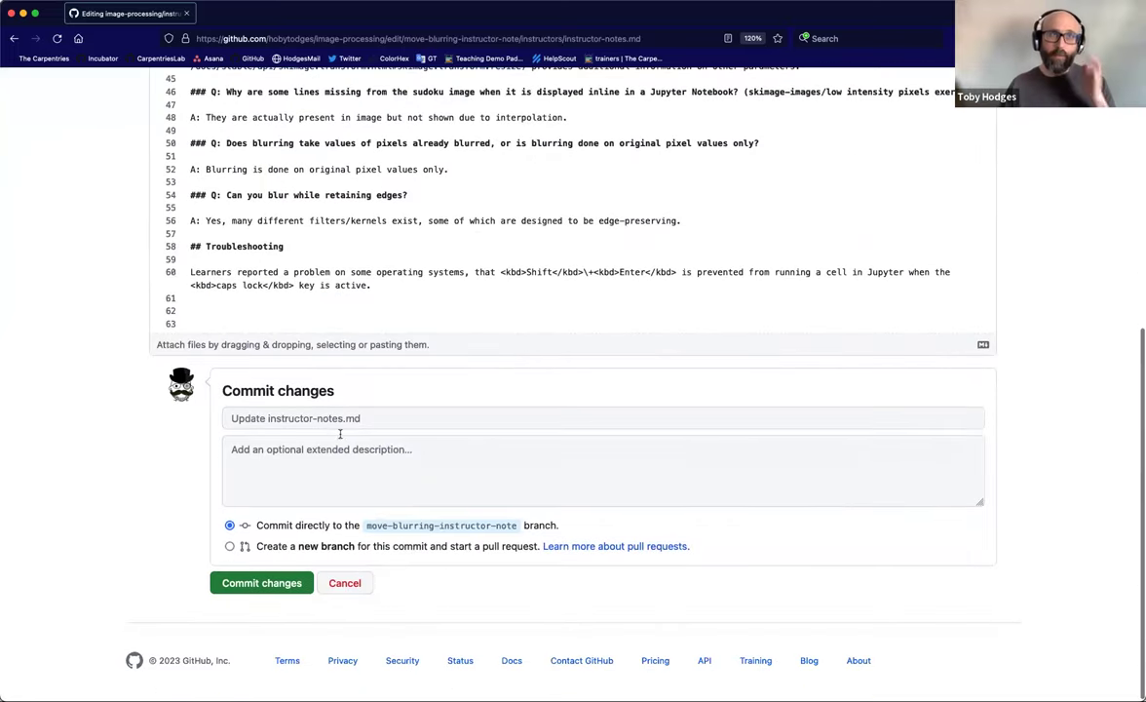
# Enter the commit summary 'remove note about blurring episode'.
pyautogui.click(338, 419)
pyautogui.write('r')
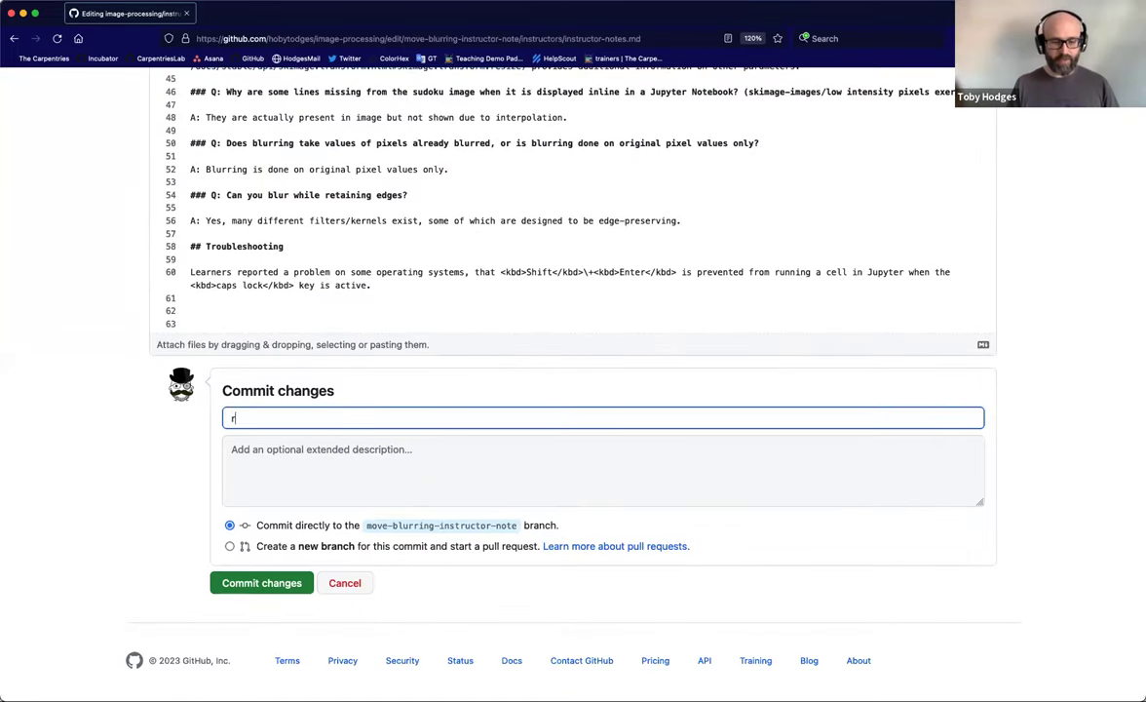
pyautogui.write('emove ')
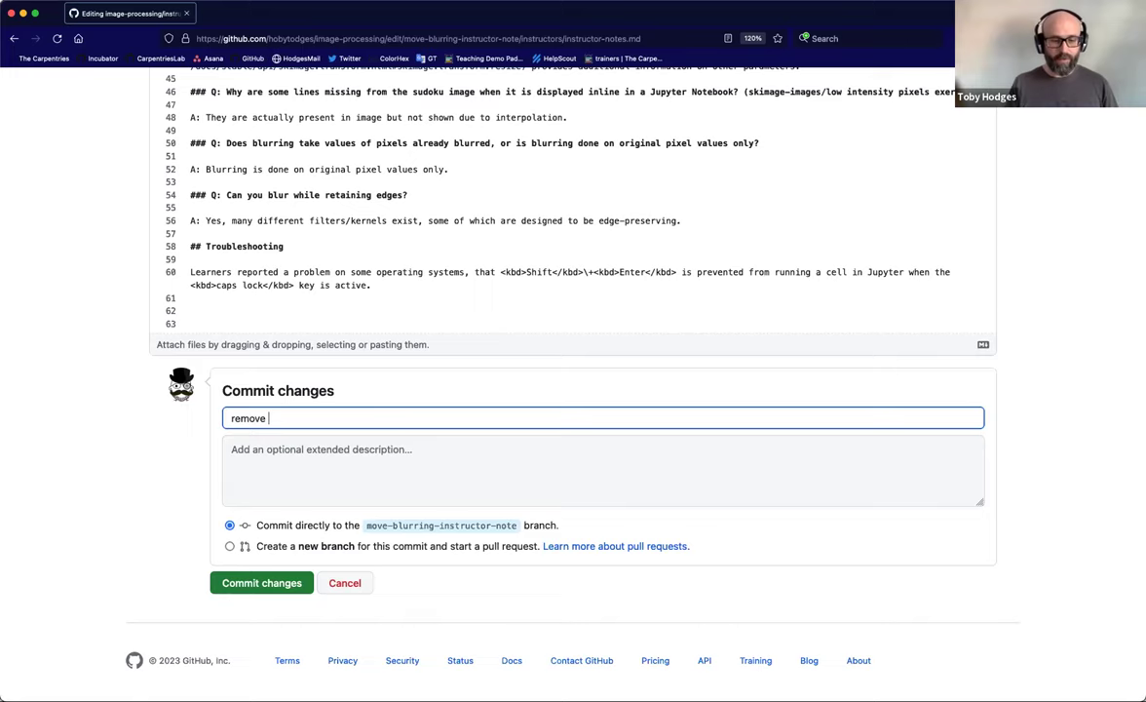
pyautogui.write('note about')
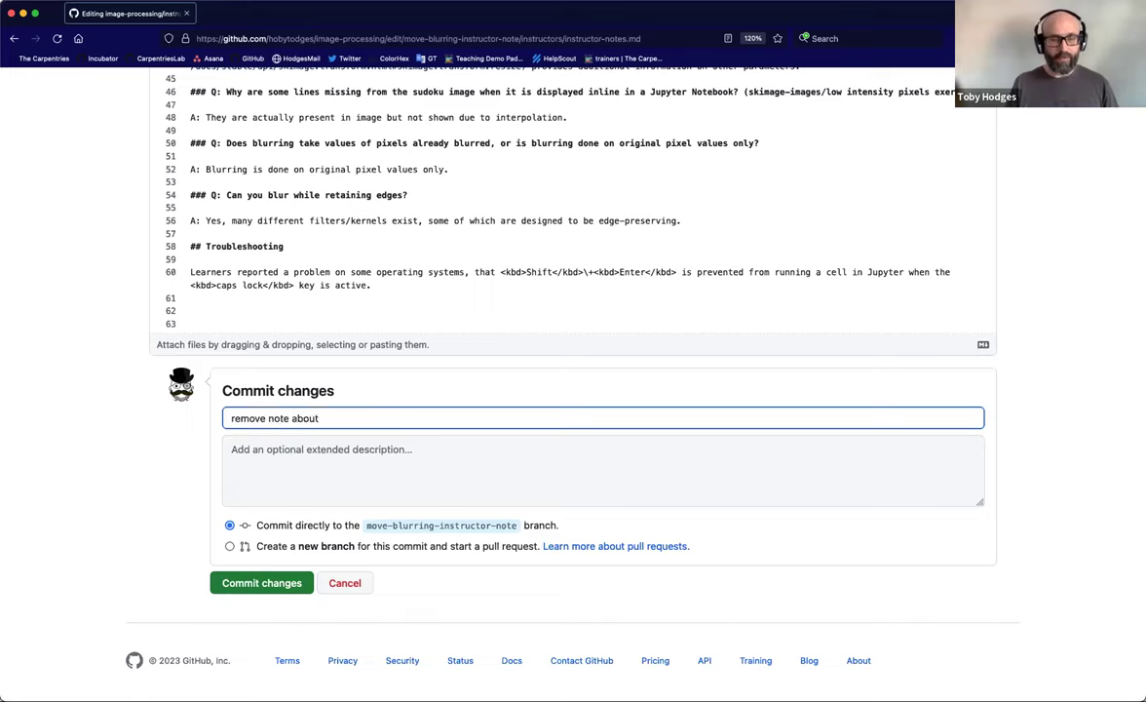
pyautogui.write(' b')
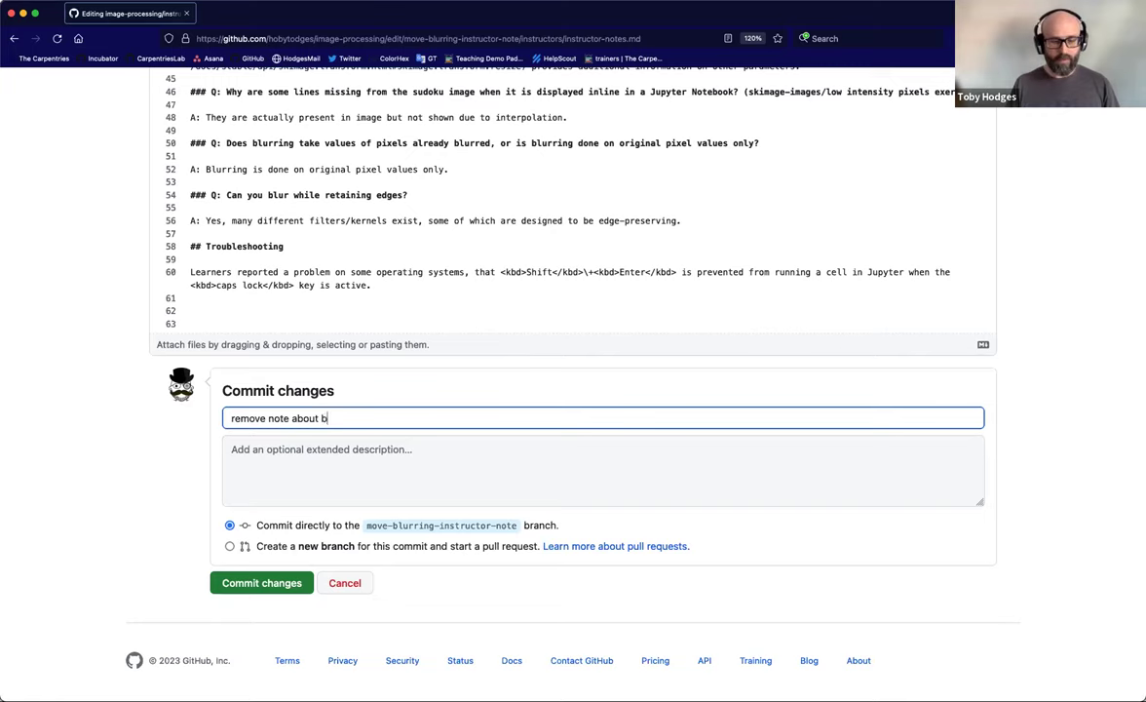
pyautogui.write('lurring episode')
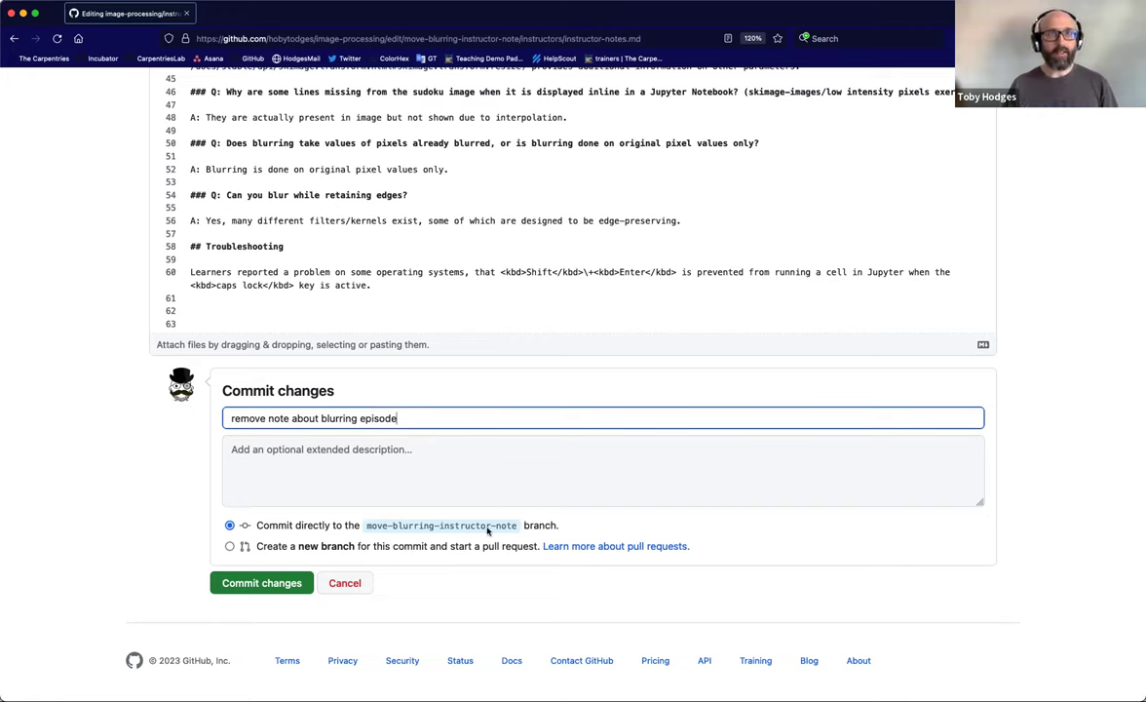
# Commit the Blurring-section removal, review the 62-line instructor-notes.md, and return to the branch page.
pyautogui.click(267, 583)
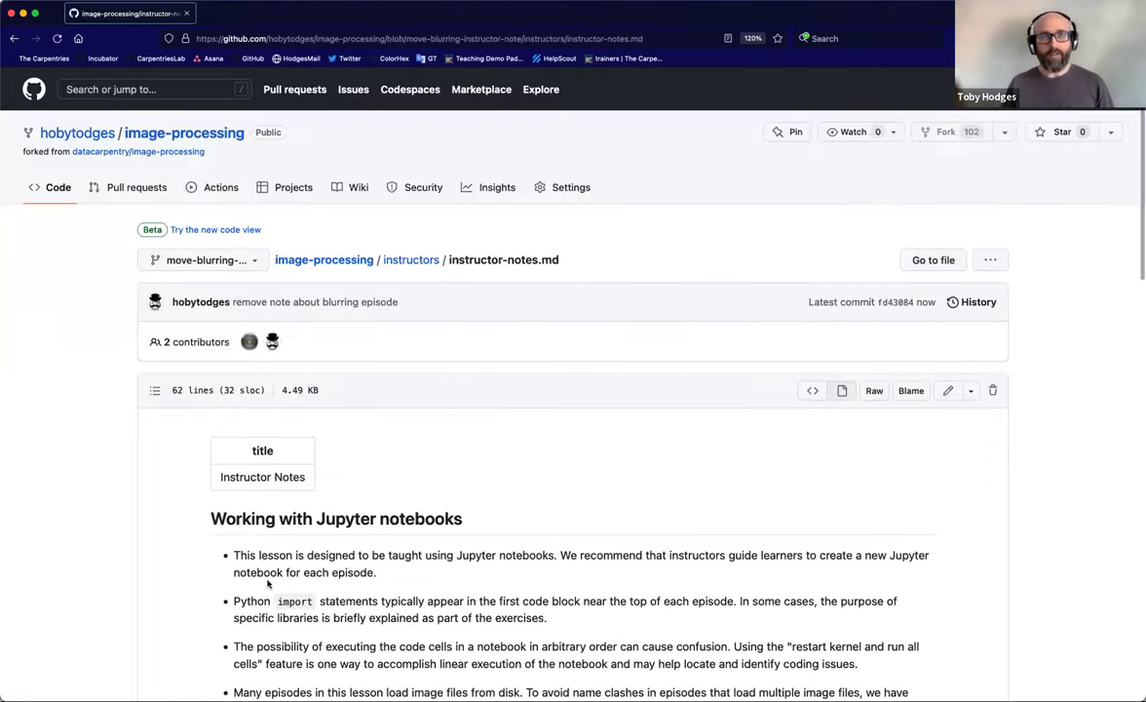
pyautogui.scroll(-1, 535, 561)
pyautogui.scroll(-10, 535, 560)
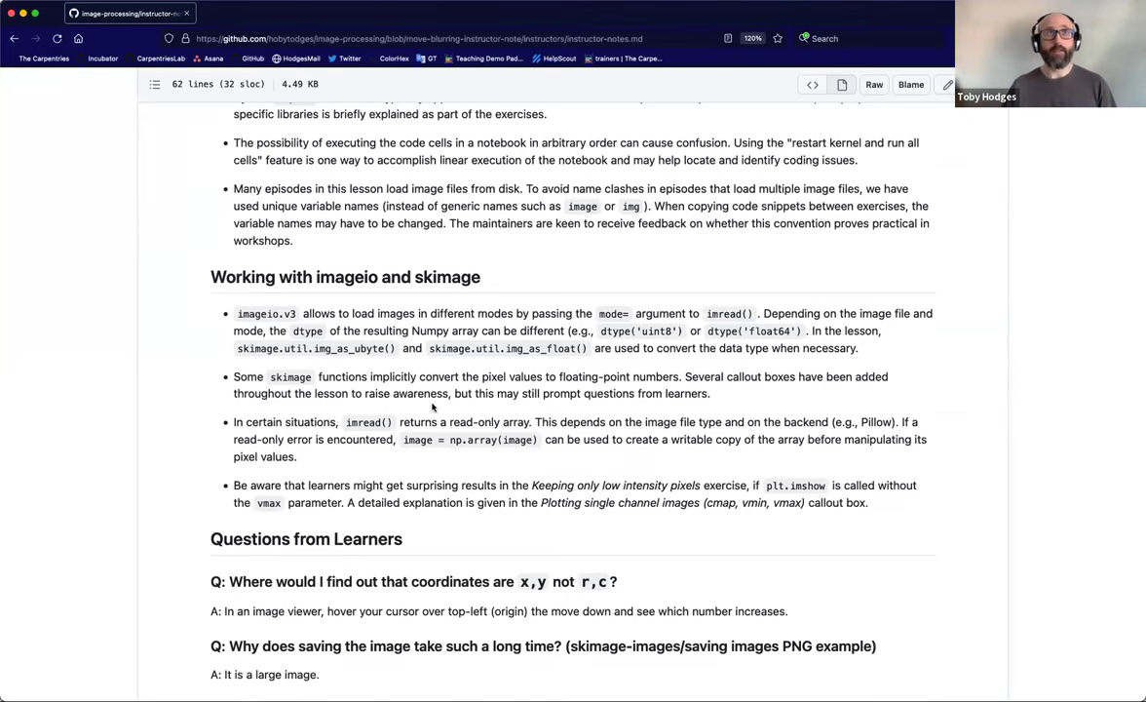
pyautogui.scroll(10, 439, 401)
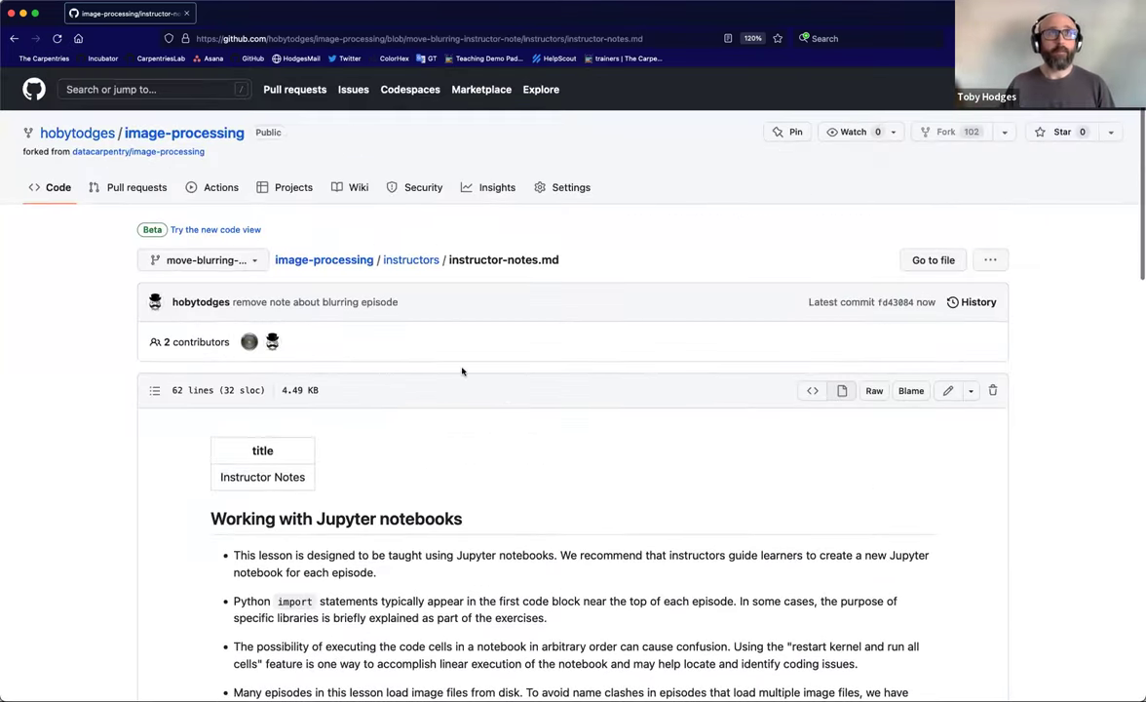
pyautogui.click(348, 266)
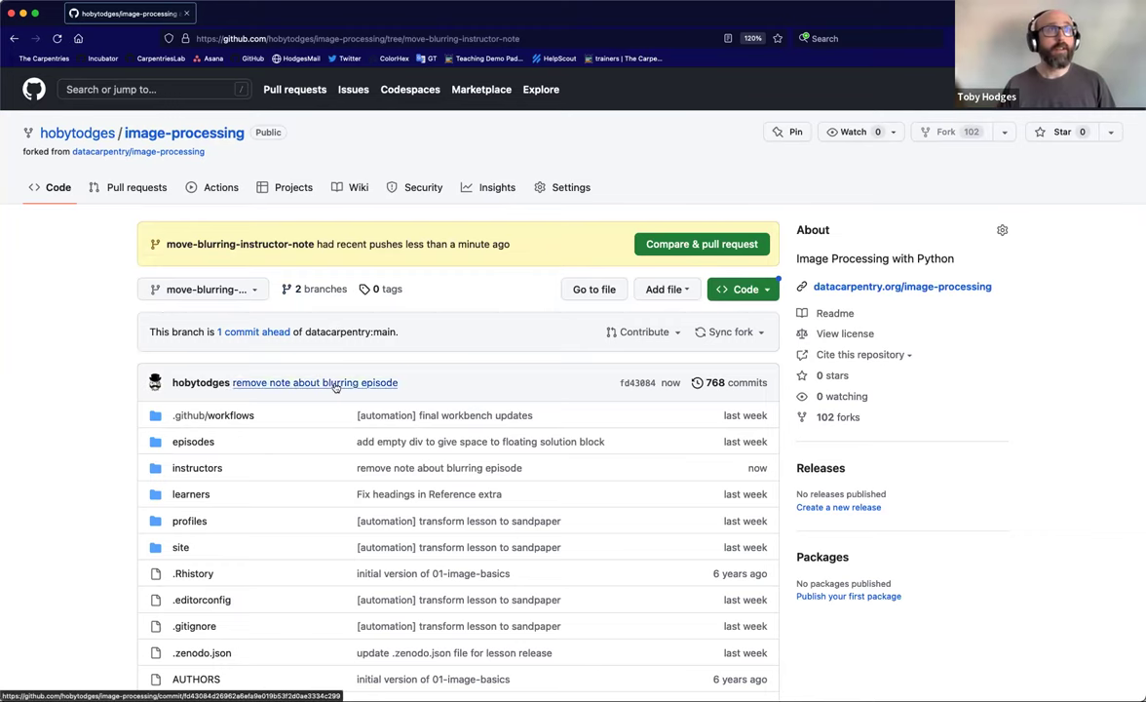
# Open episodes/06-blurring.md on the move-blurring-instructor-note branch in the file editor.
pyautogui.scroll(-1, 359, 402)
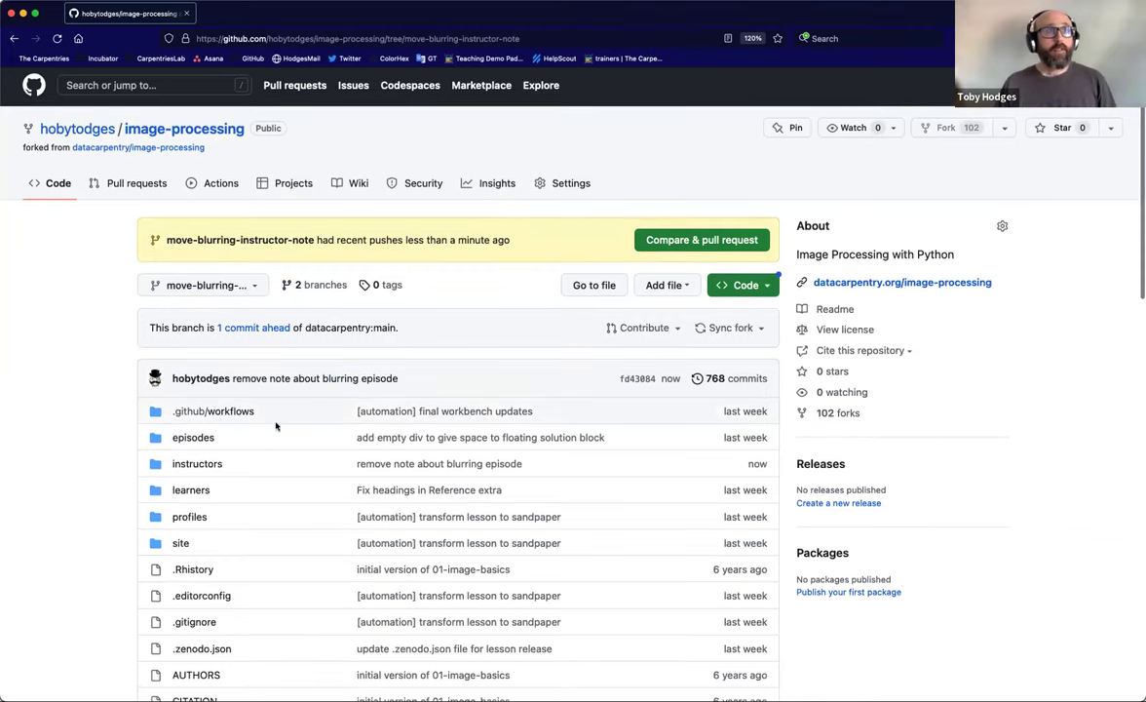
pyautogui.click(204, 440)
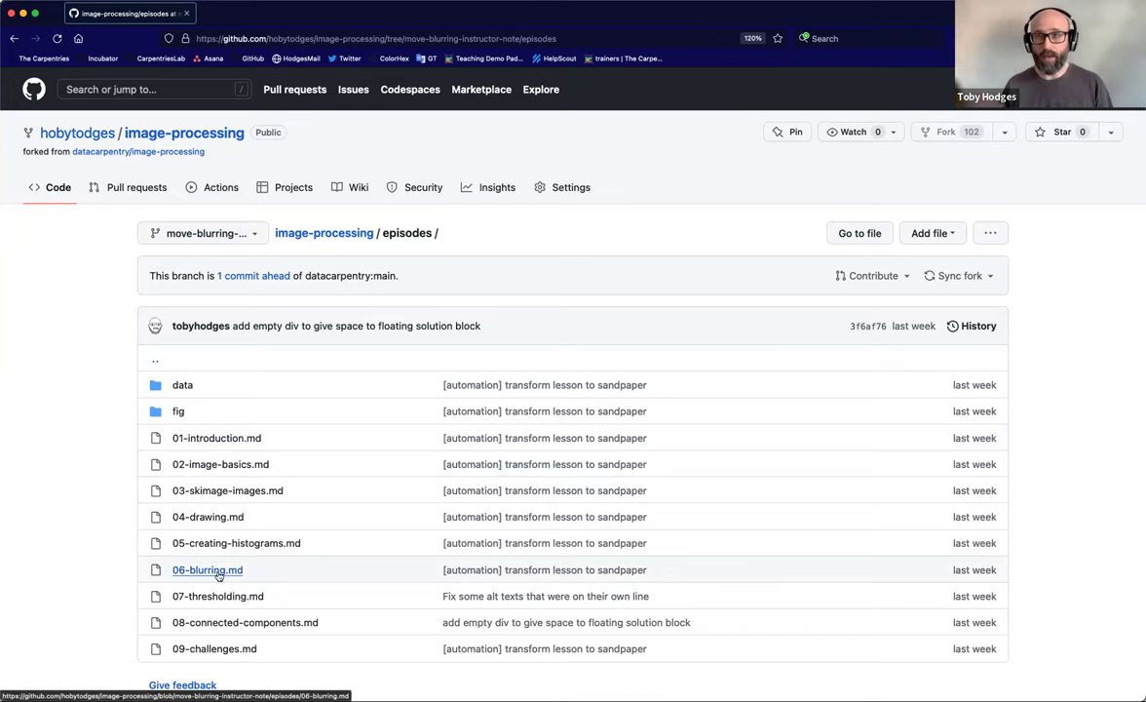
pyautogui.click(218, 575)
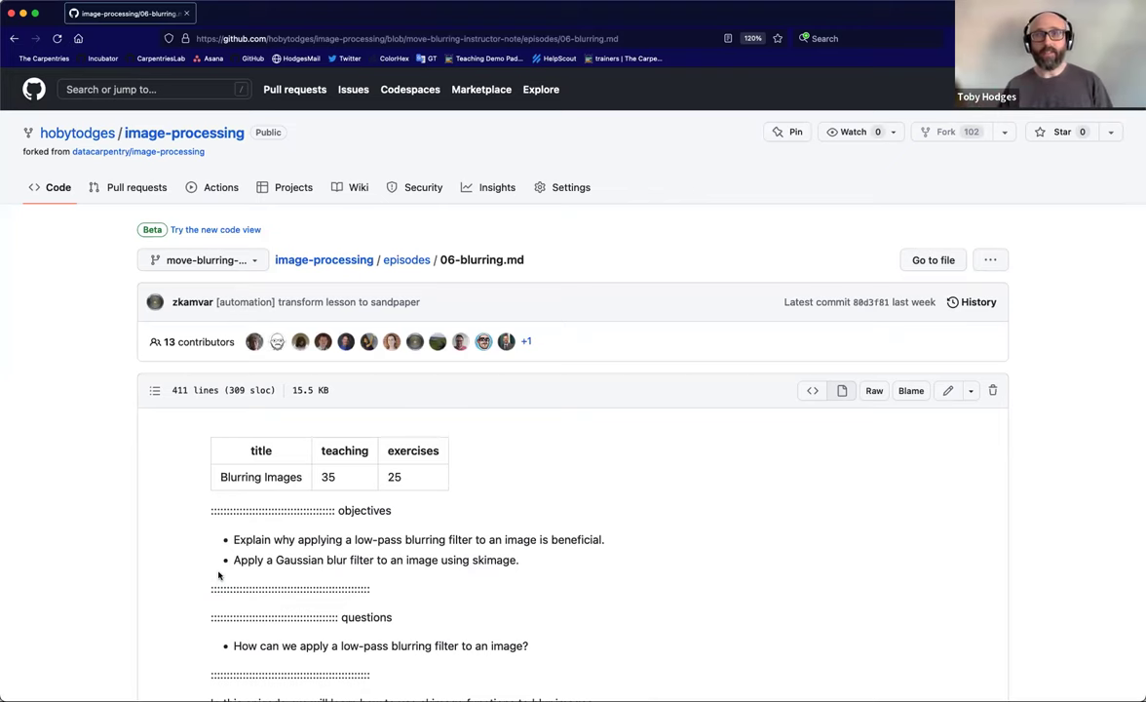
pyautogui.scroll(-3, 626, 551)
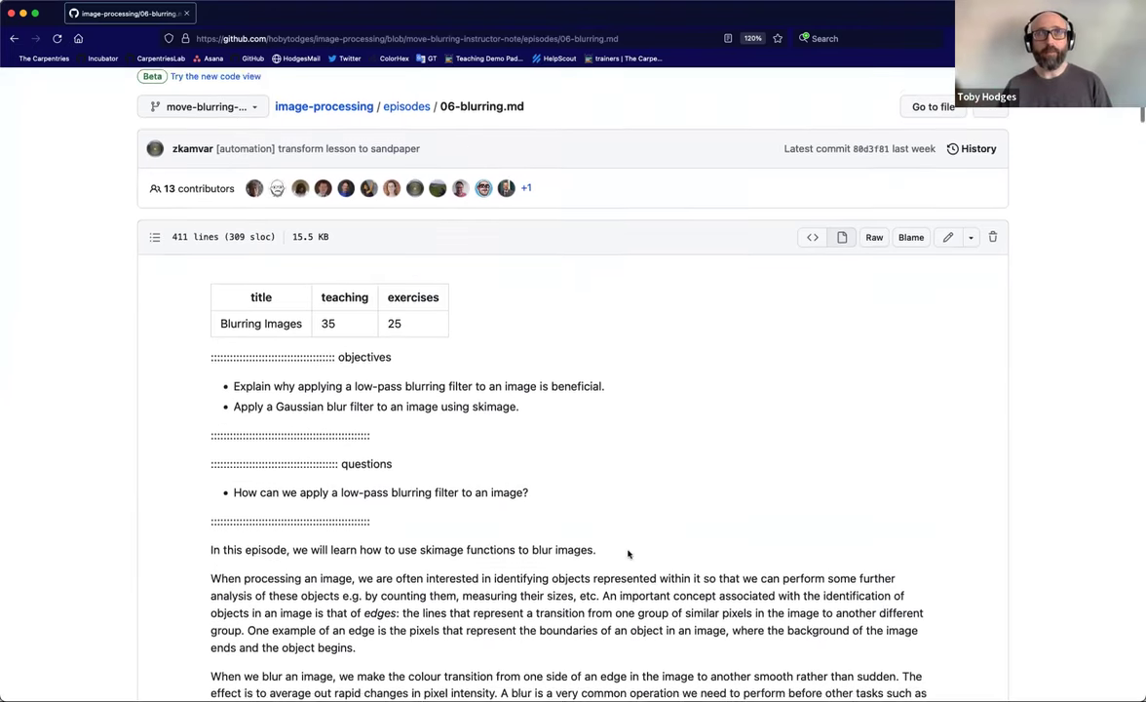
pyautogui.scroll(-1, 628, 553)
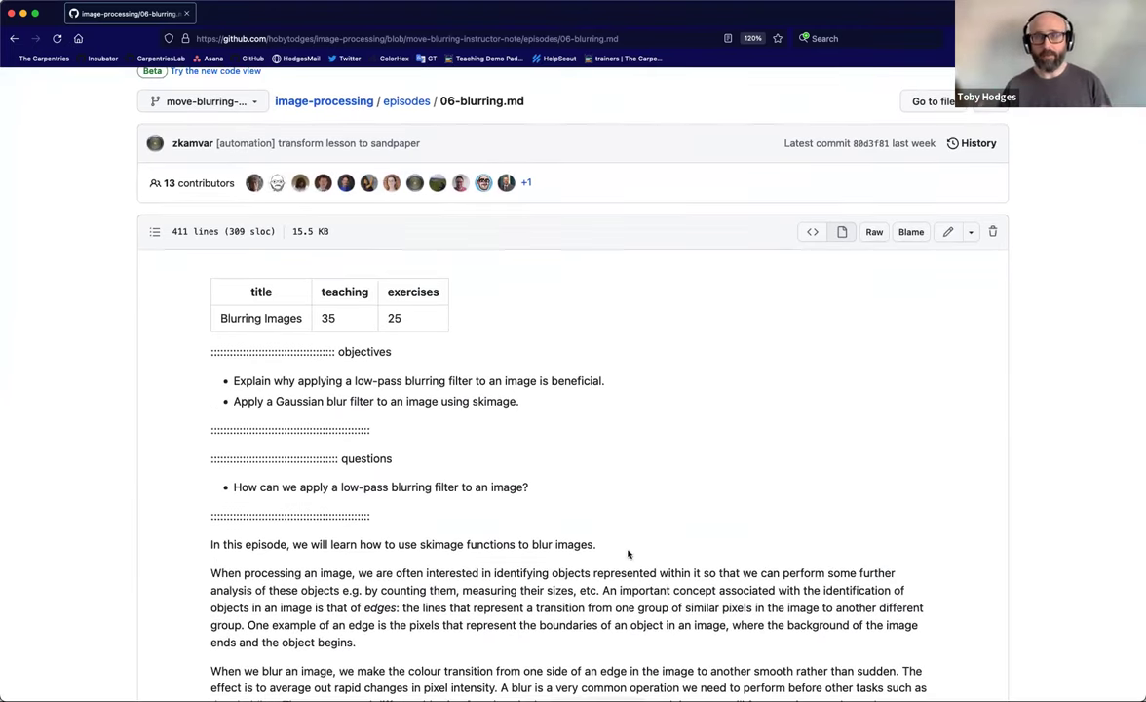
pyautogui.click(948, 233)
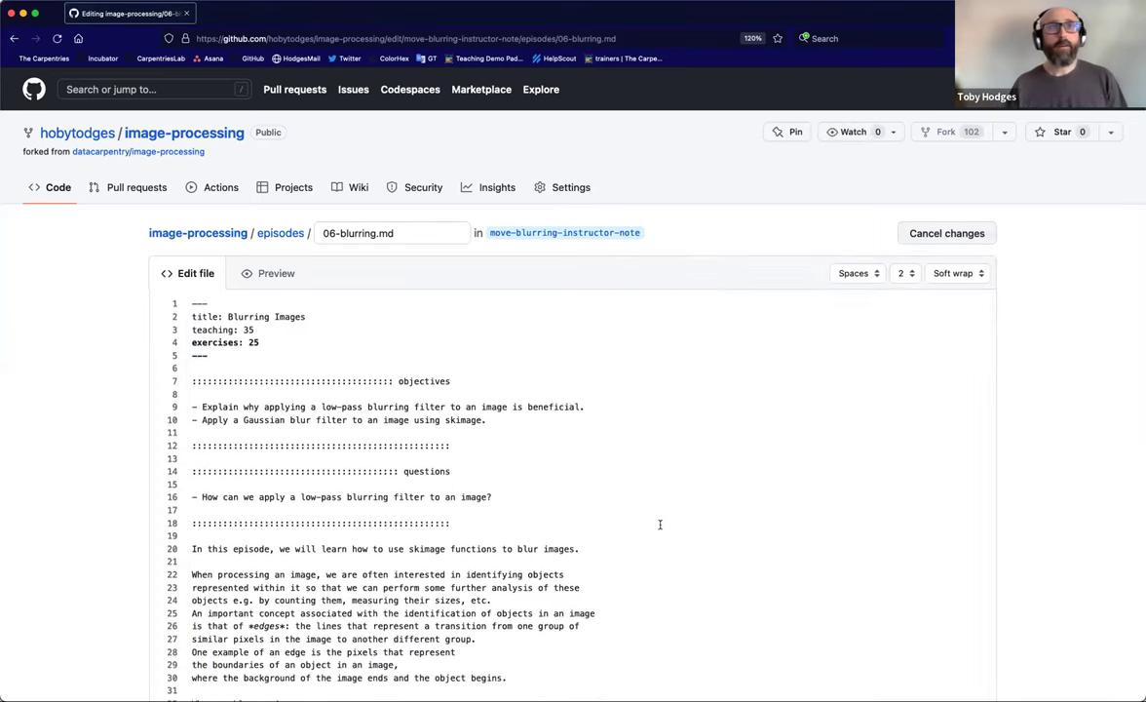
pyautogui.scroll(-2, 660, 524)
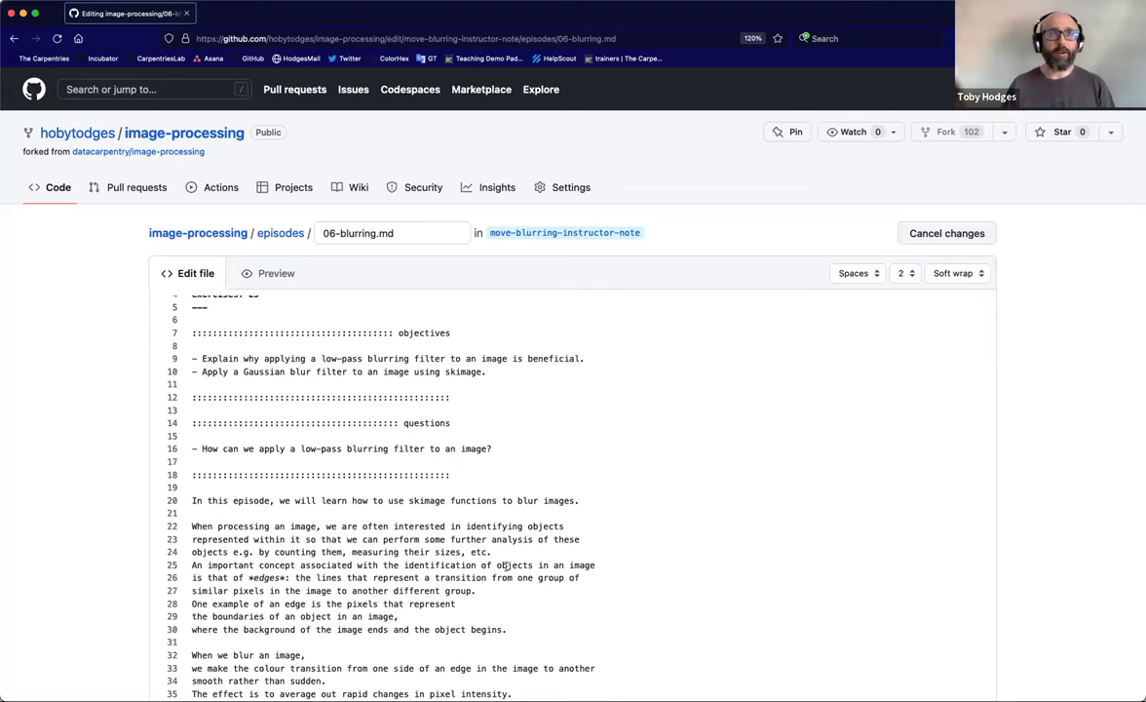
pyautogui.scroll(-5, 575, 561)
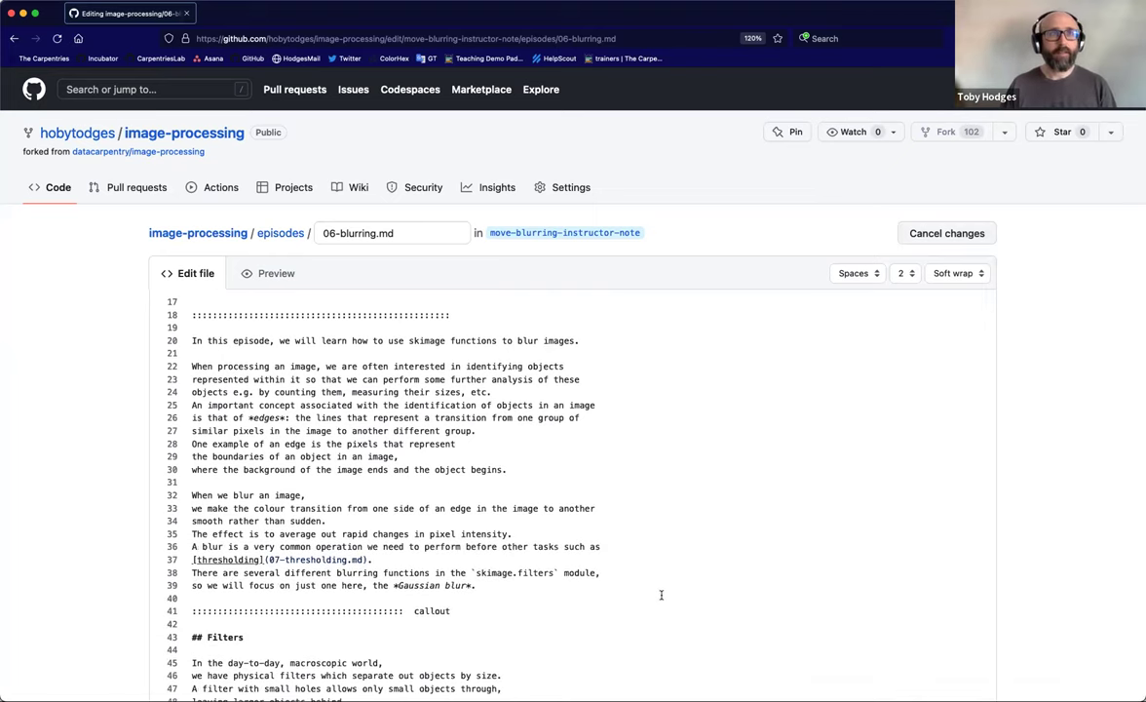
pyautogui.scroll(-10, 661, 594)
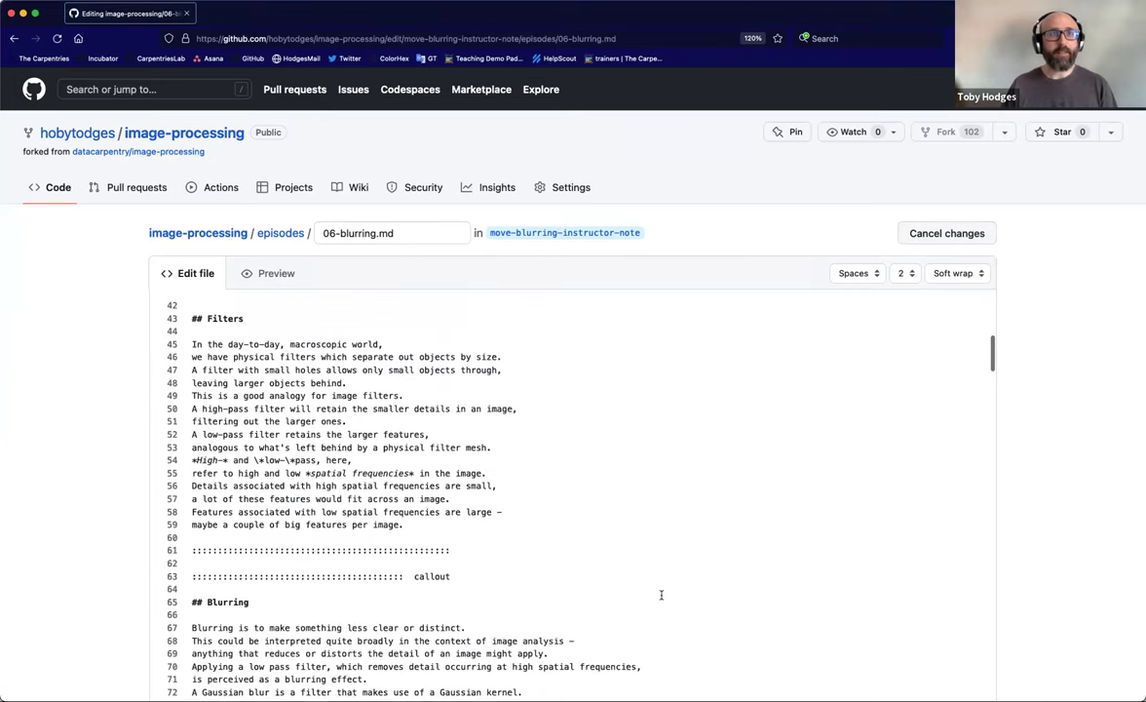
pyautogui.scroll(-10, 661, 595)
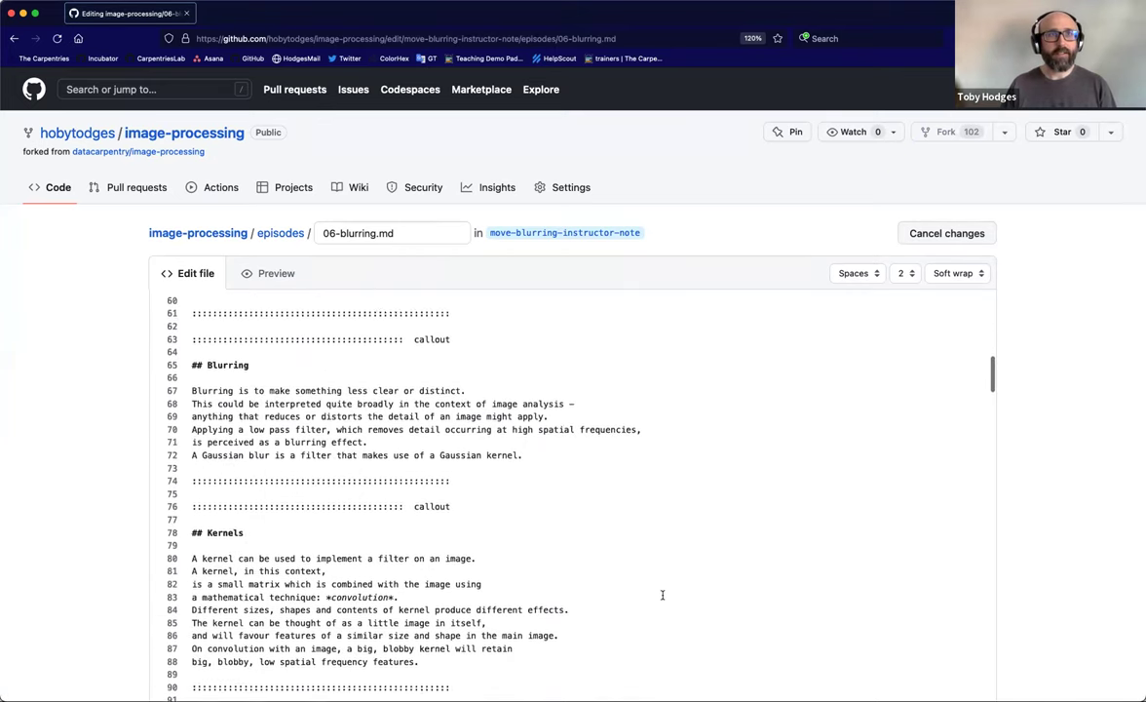
pyautogui.scroll(-8, 661, 594)
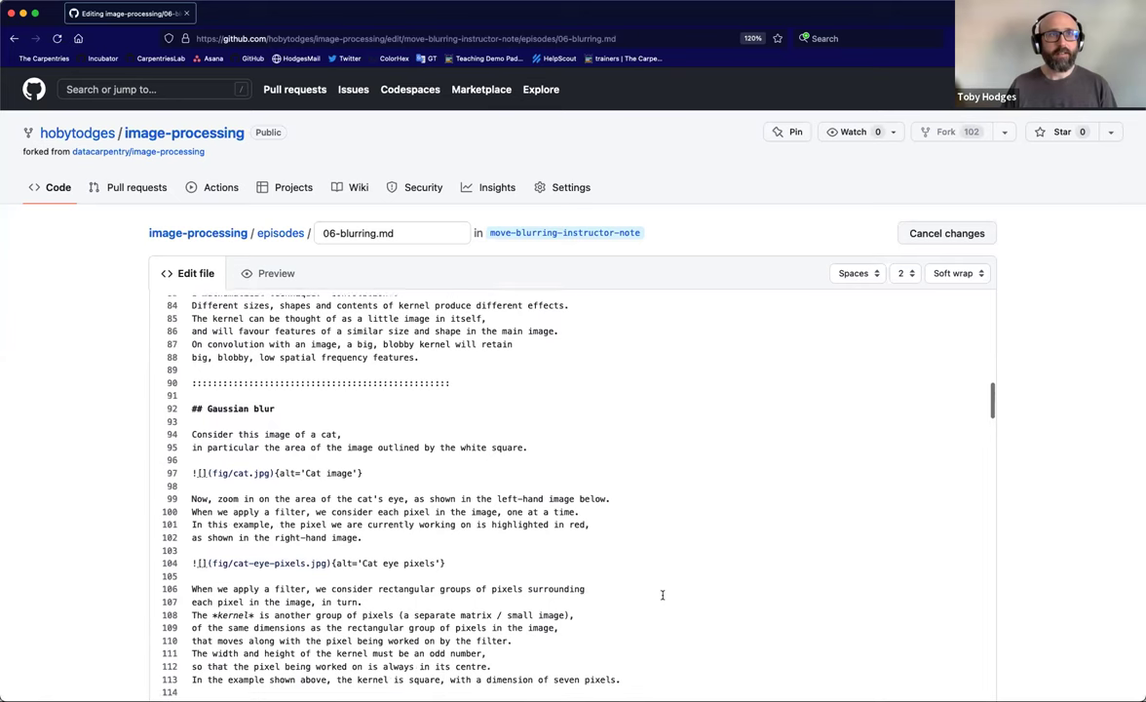
pyautogui.scroll(-8, 662, 595)
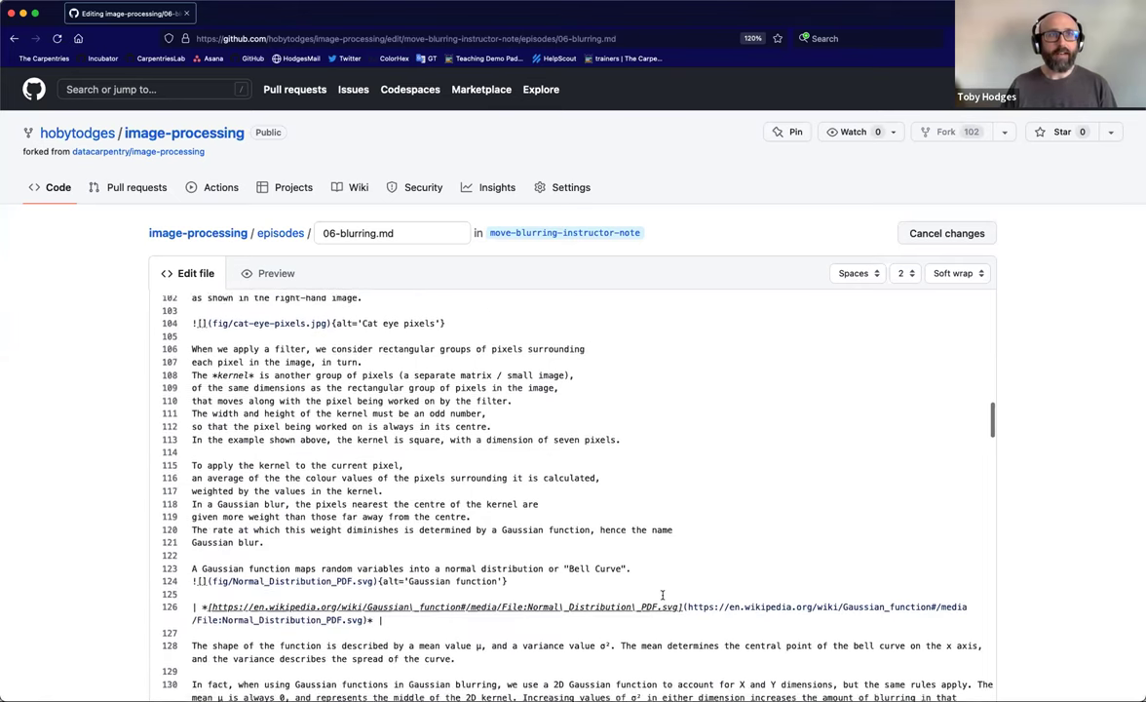
pyautogui.scroll(-7, 662, 595)
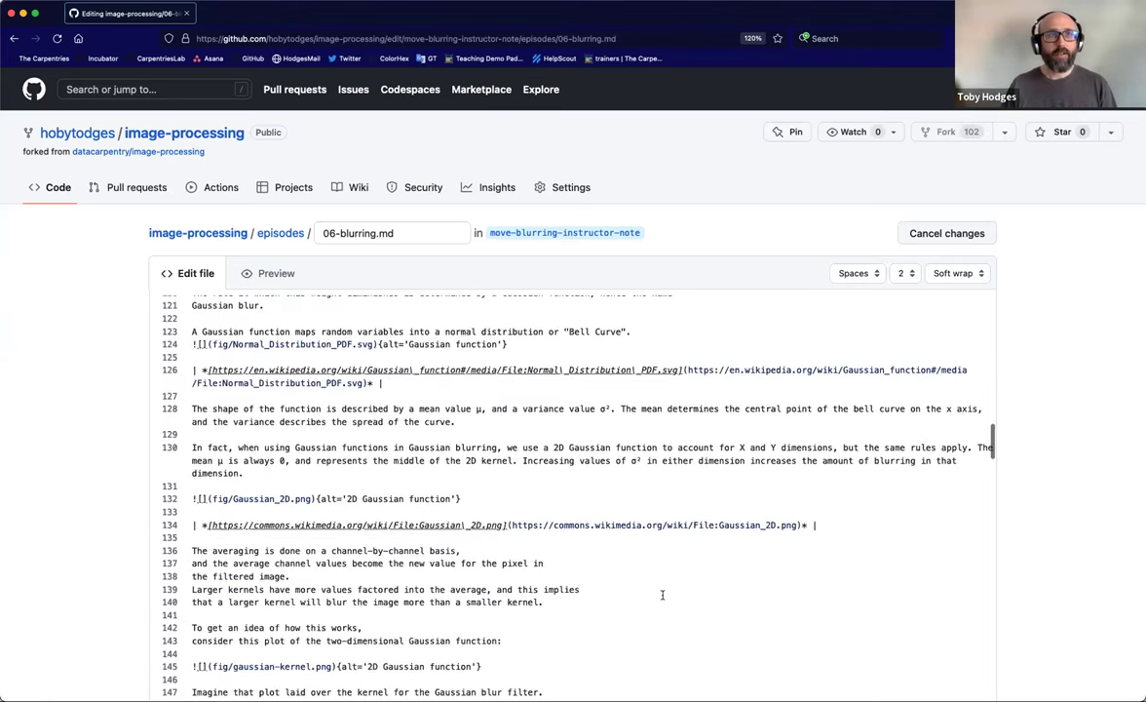
pyautogui.scroll(-9, 662, 595)
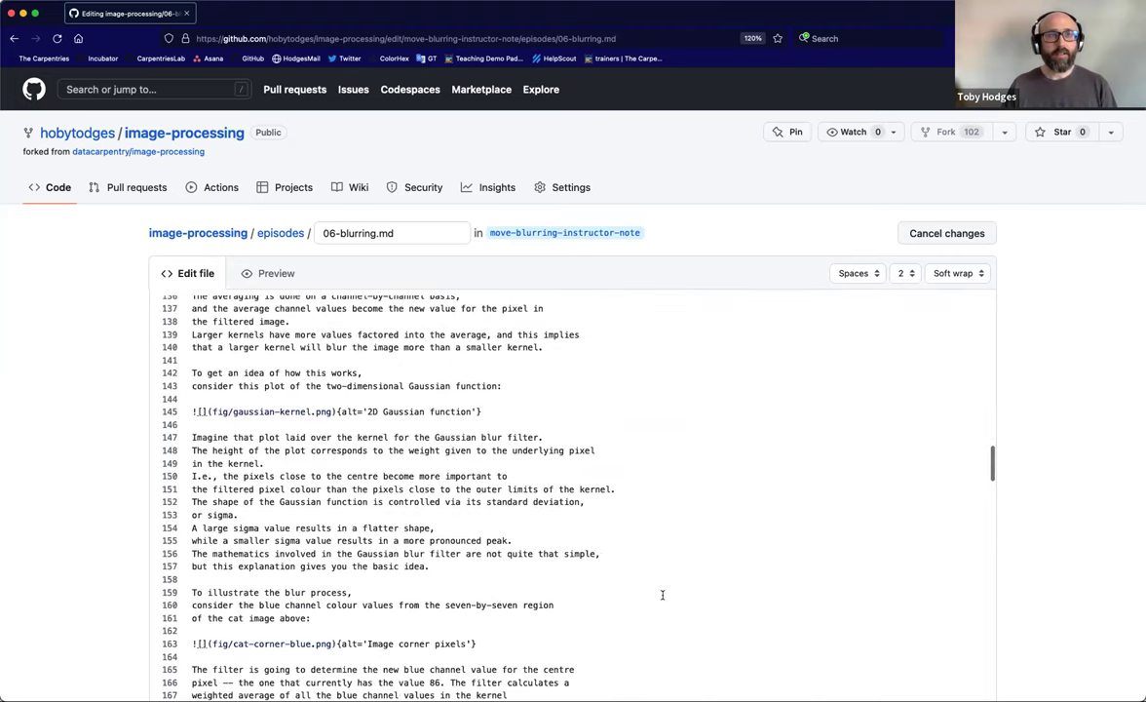
pyautogui.scroll(-3, 661, 595)
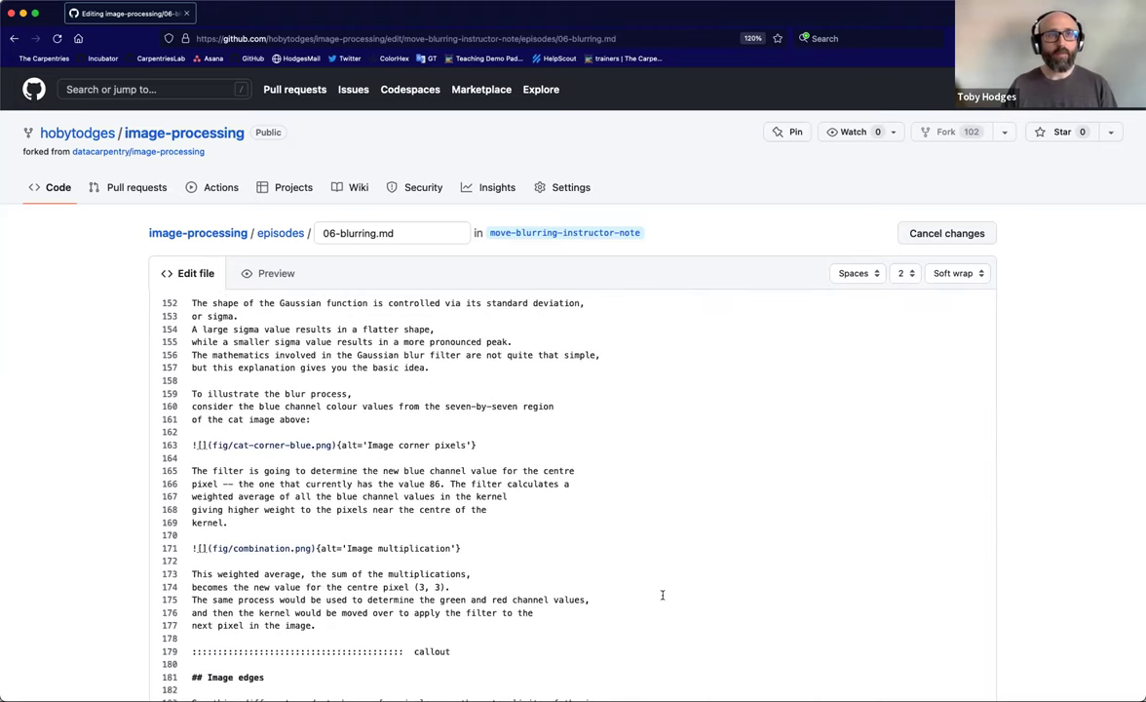
pyautogui.scroll(-5, 662, 594)
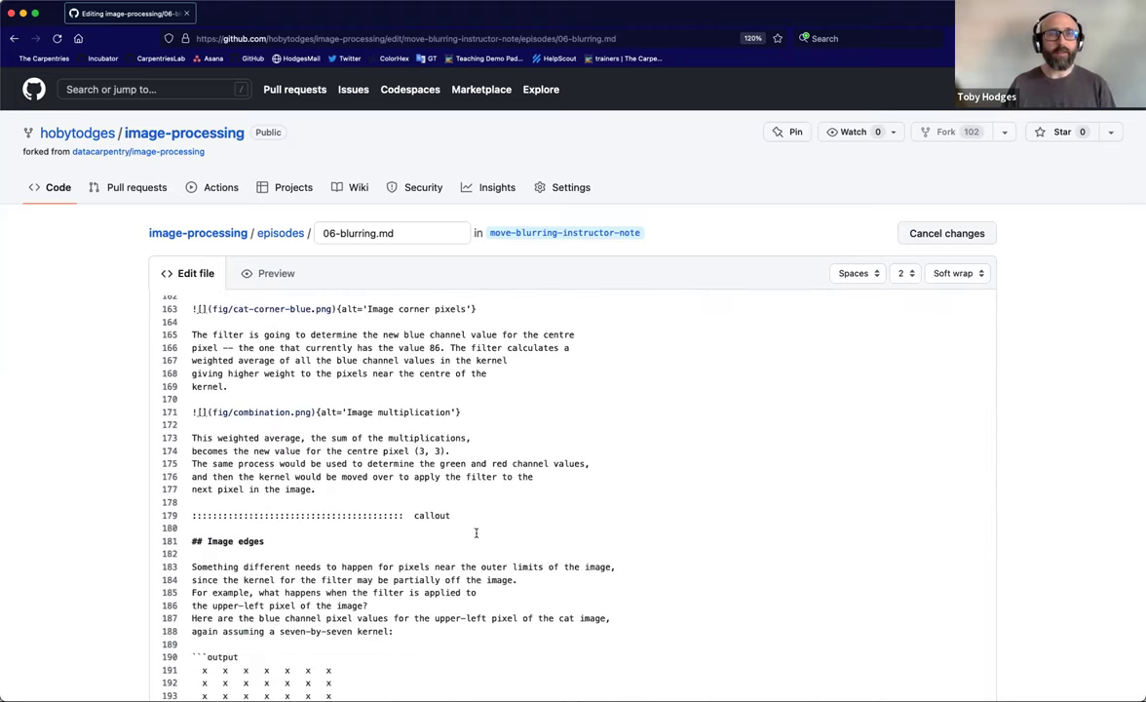
pyautogui.scroll(-3, 462, 516)
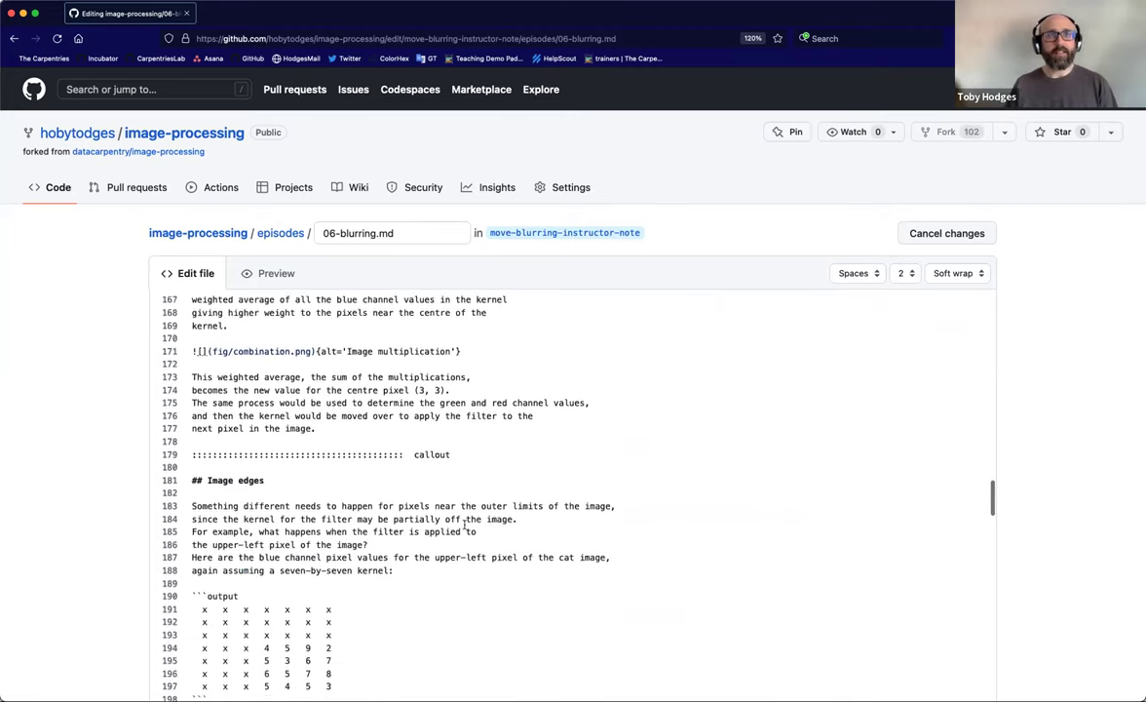
pyautogui.click(449, 411)
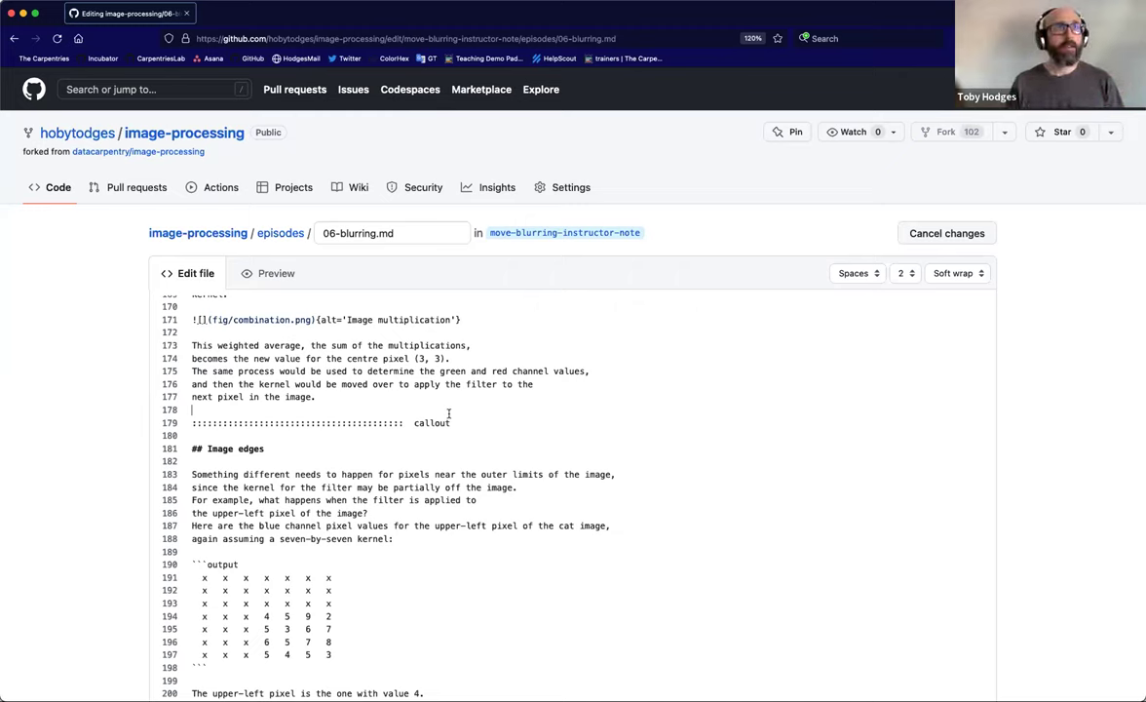
# Paste the Blurring heading and edge-term note above the Image edges callout close.
pyautogui.press('Return')
pyautogui.press('Return')
pyautogui.press('Return')
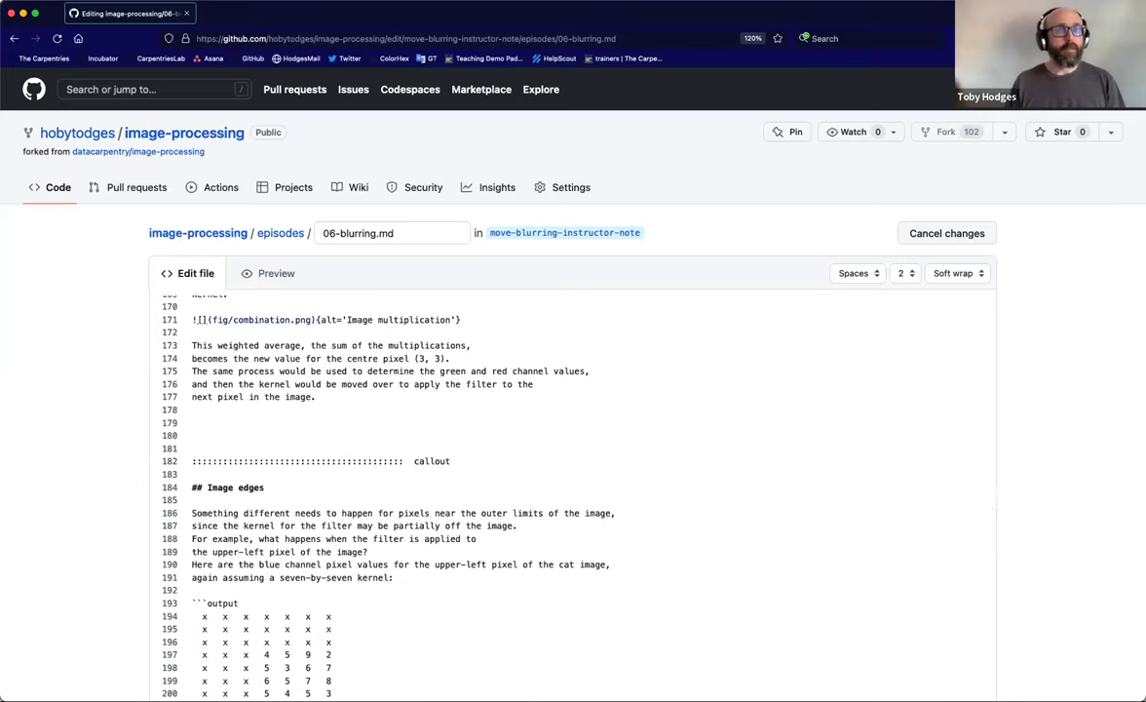
pyautogui.write('## Blurring  - Take care to avoid mixing up the term "edge" to describe the edges of objects   *within* an image and the outer boundaries of the images themselves. Lack of a clear distinction here may be confusing for learners.')
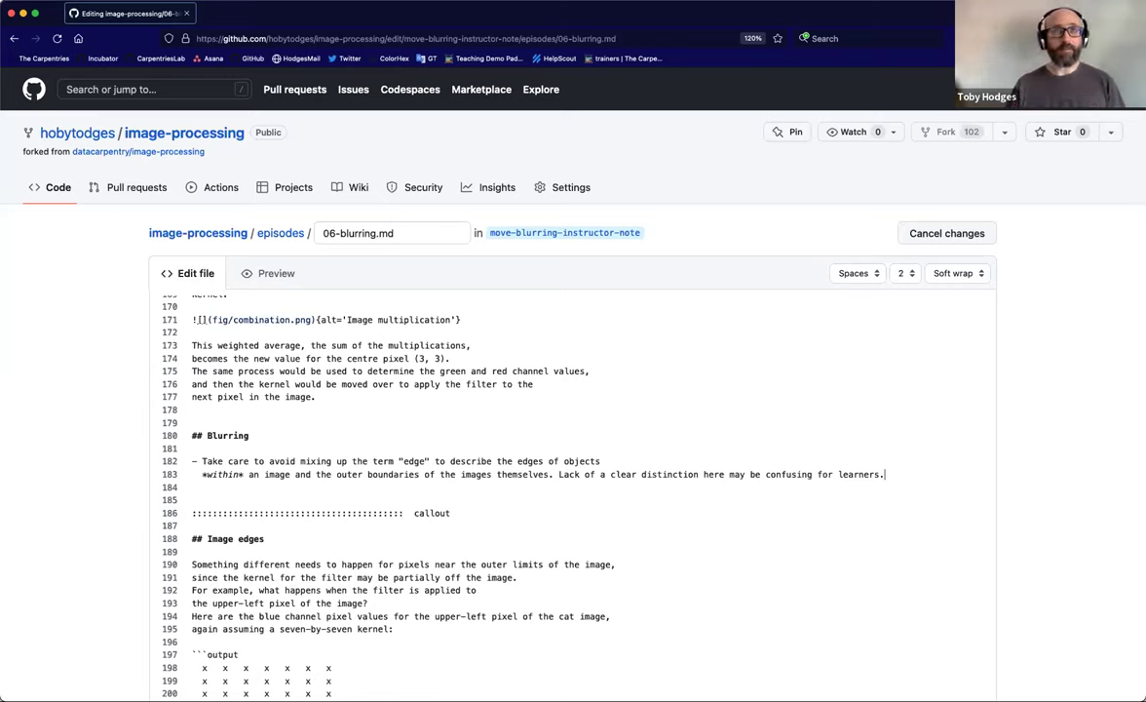
pyautogui.click(232, 415)
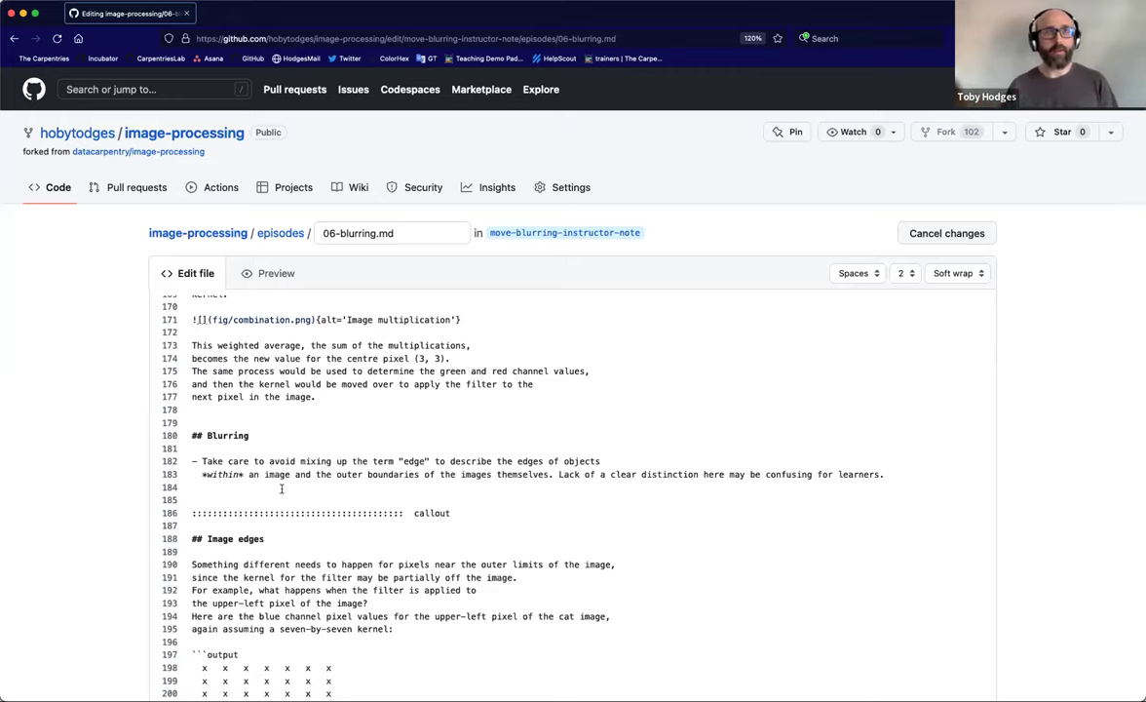
pyautogui.scroll(-2, 282, 488)
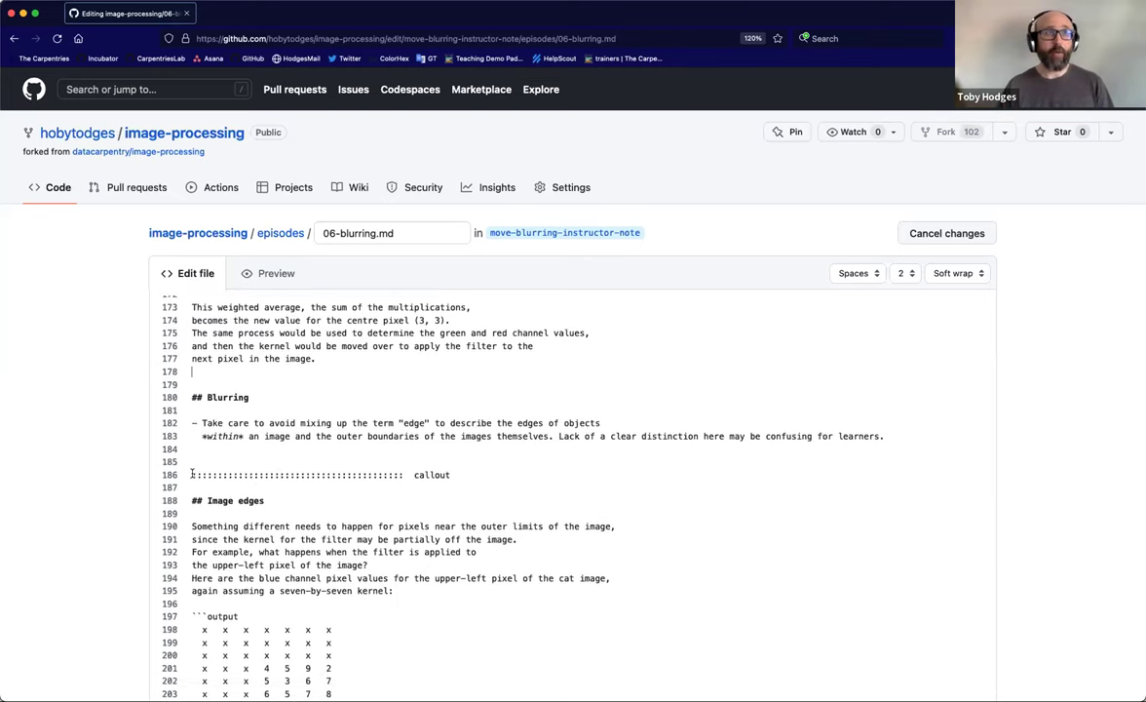
pyautogui.moveTo(192, 473); pyautogui.dragTo(481, 475)
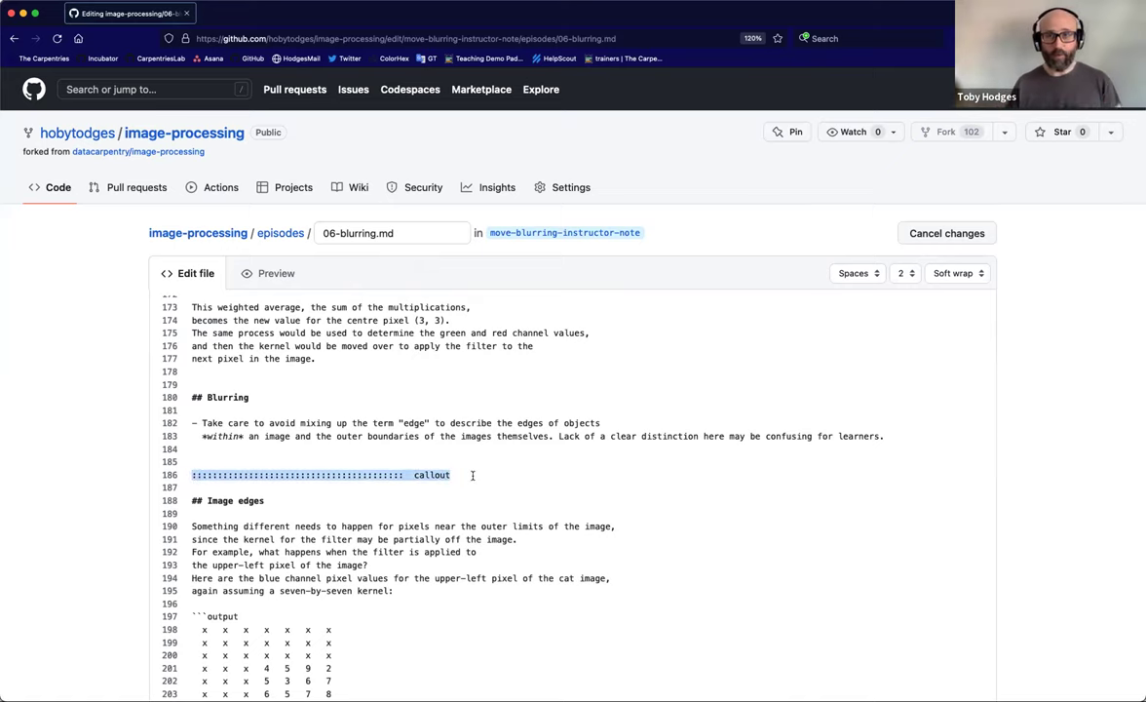
pyautogui.scroll(-5, 472, 475)
pyautogui.scroll(-8, 473, 474)
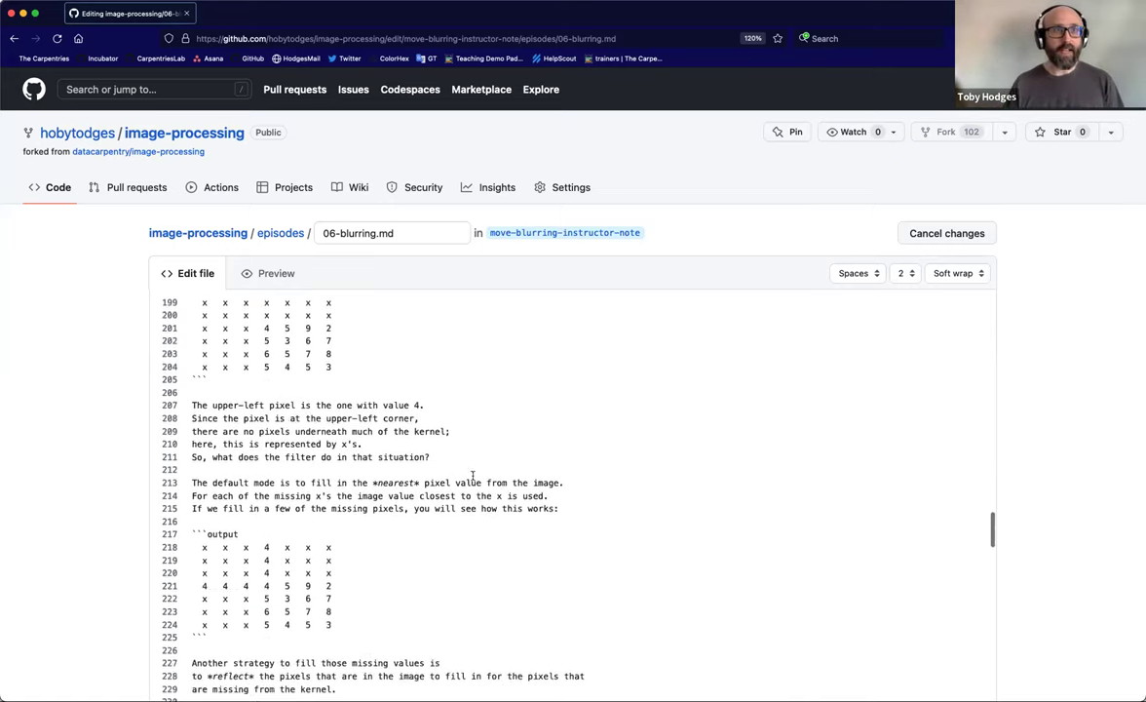
pyautogui.scroll(-1, 473, 475)
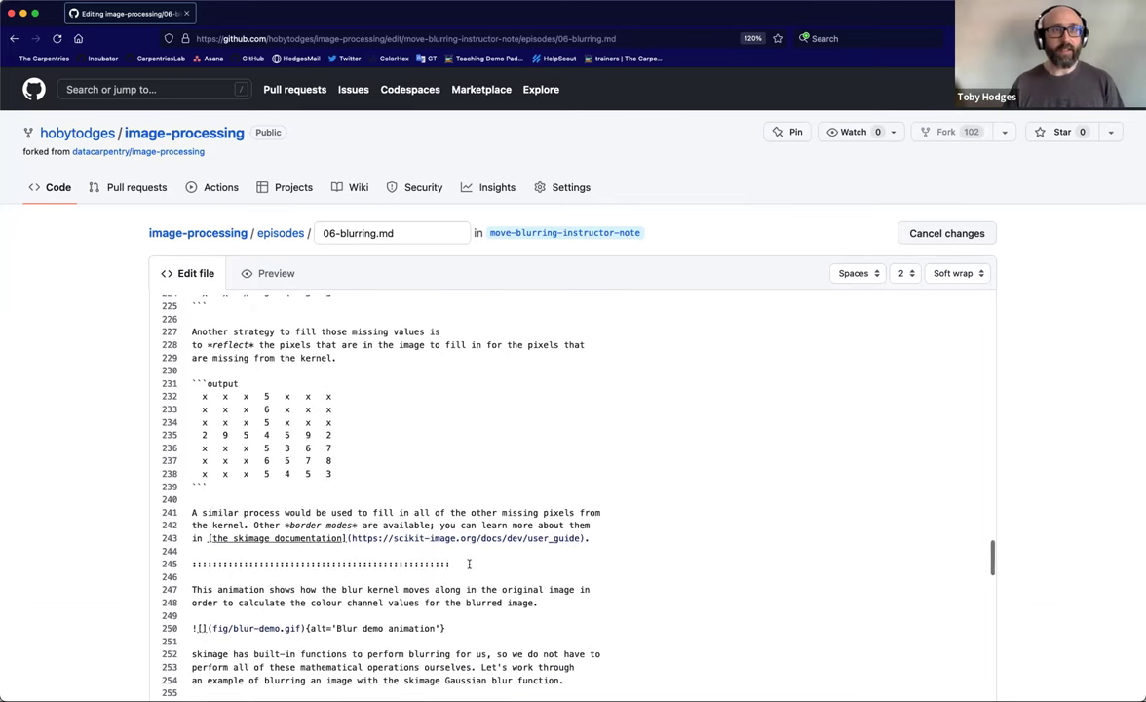
pyautogui.moveTo(458, 563); pyautogui.dragTo(192, 563)
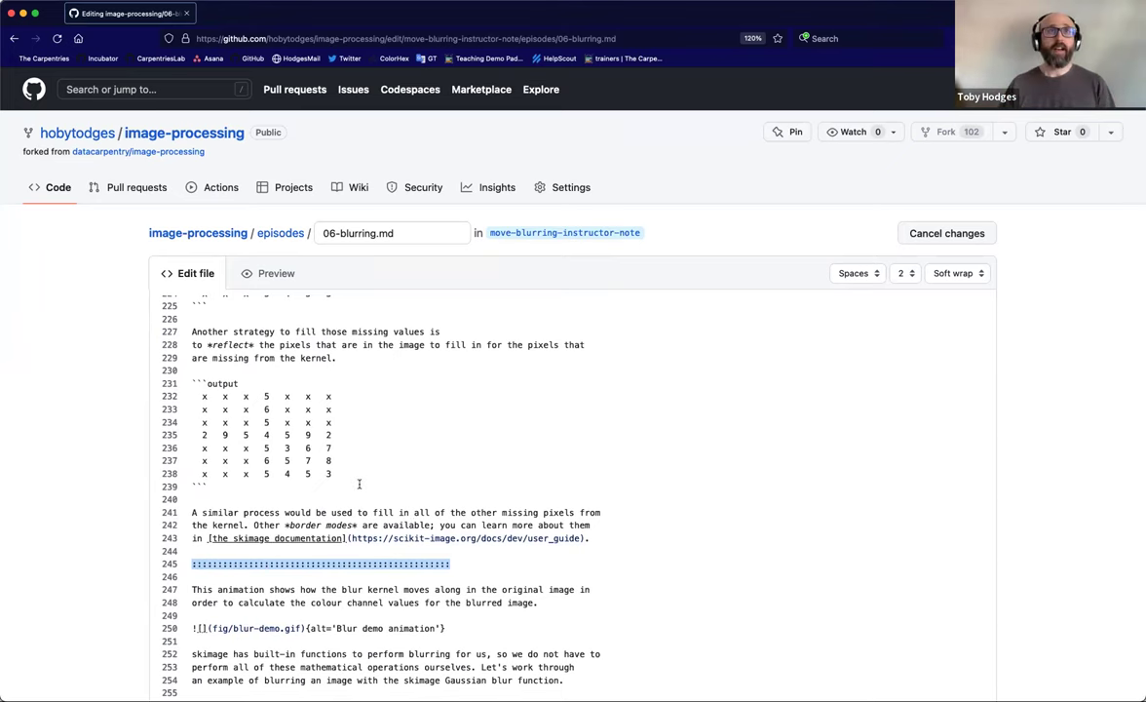
pyautogui.scroll(10, 359, 483)
pyautogui.scroll(6, 358, 484)
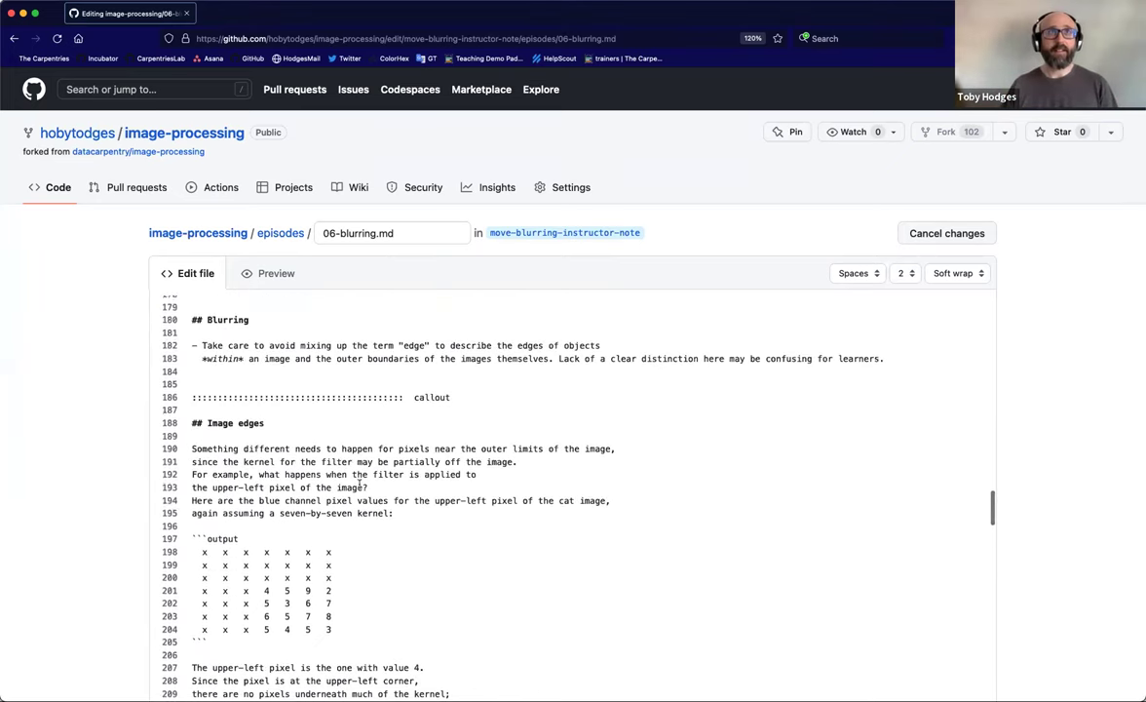
pyautogui.click(407, 473)
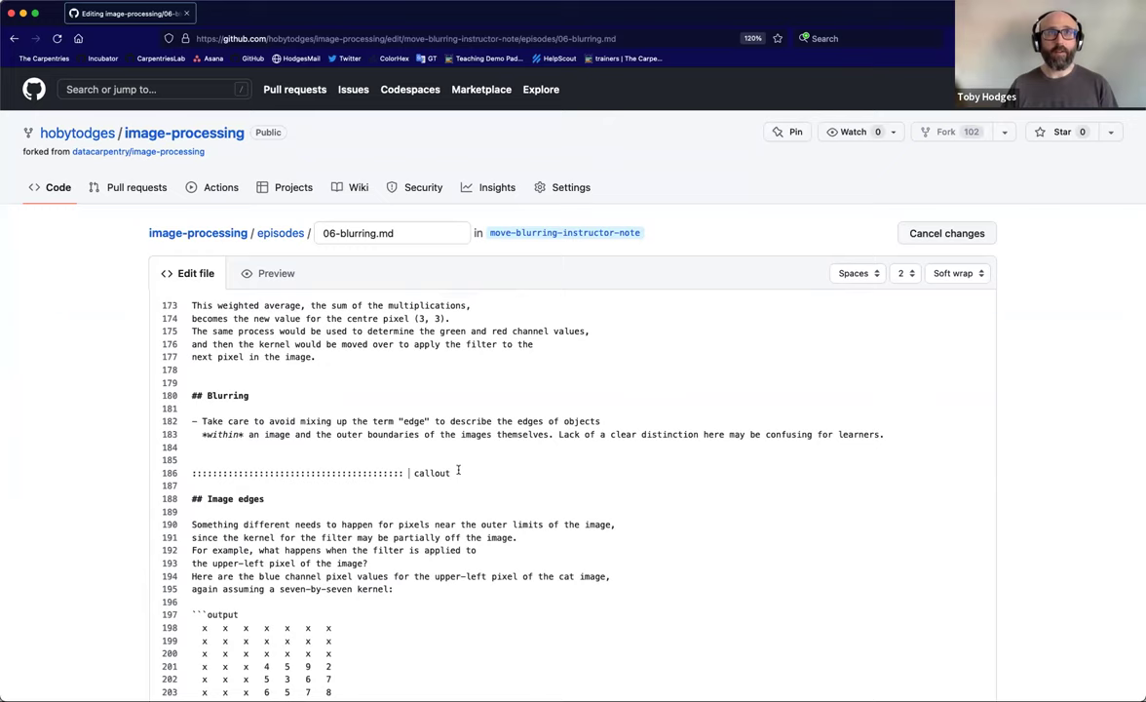
pyautogui.moveTo(458, 472); pyautogui.dragTo(415, 475)
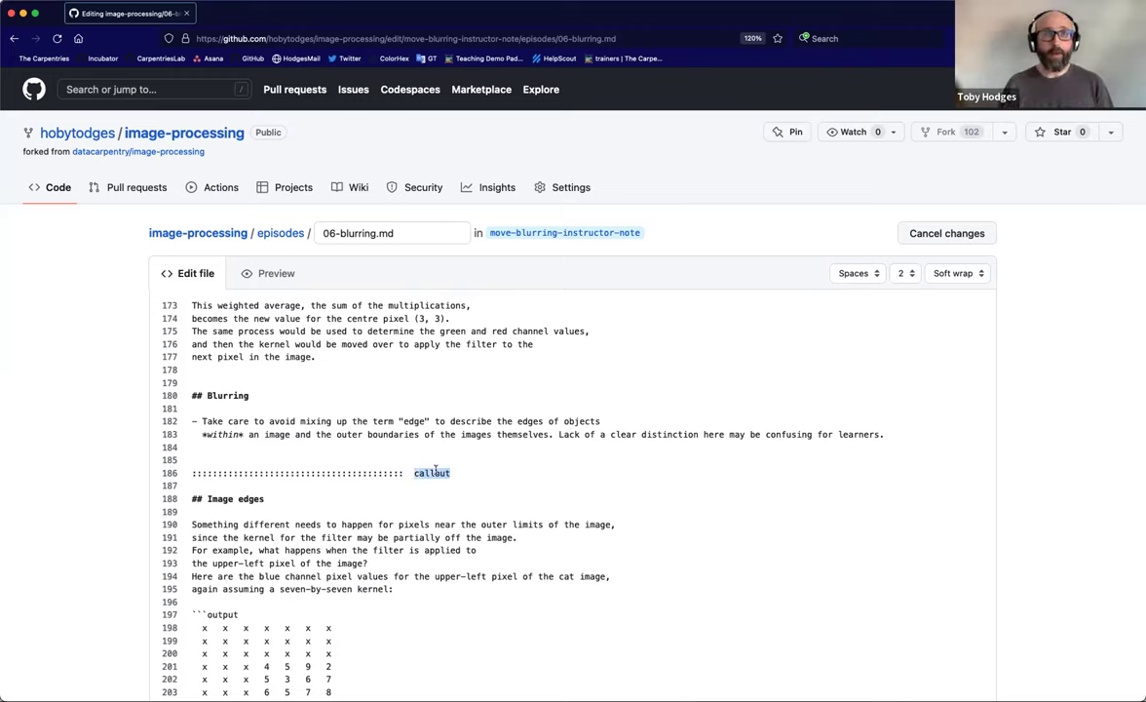
pyautogui.click(253, 375)
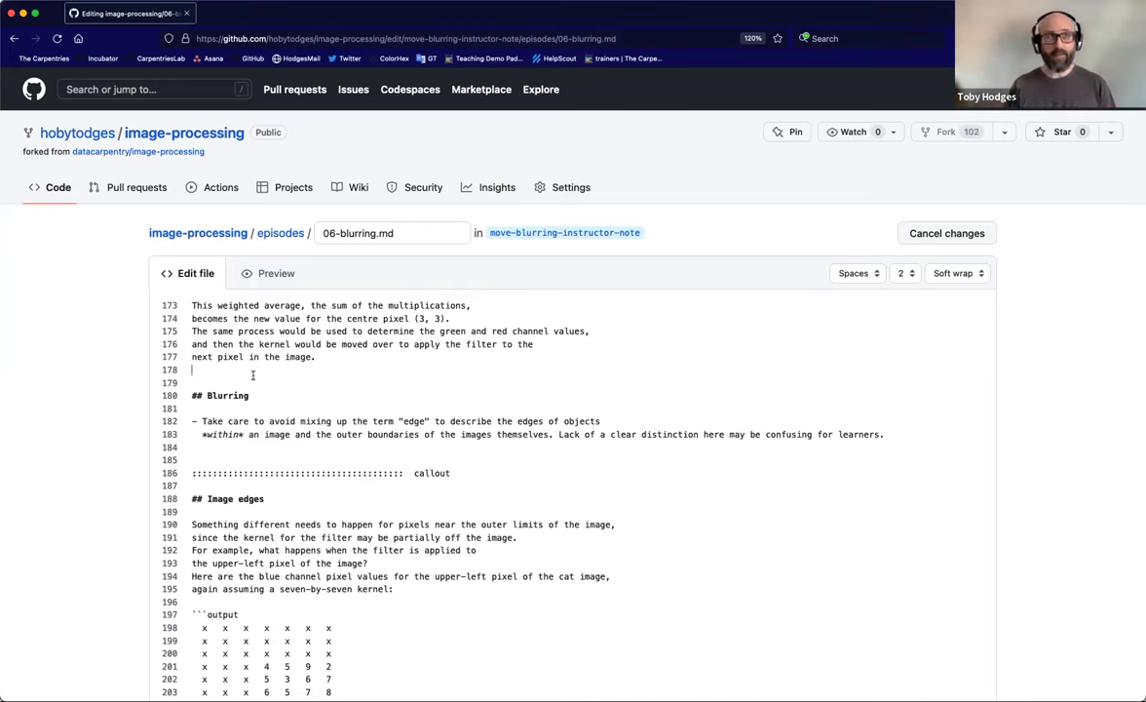
# Wrap the note in a '::: instructor' block, with matching colon fences on lines 179 and 186.
pyautogui.press('Return')
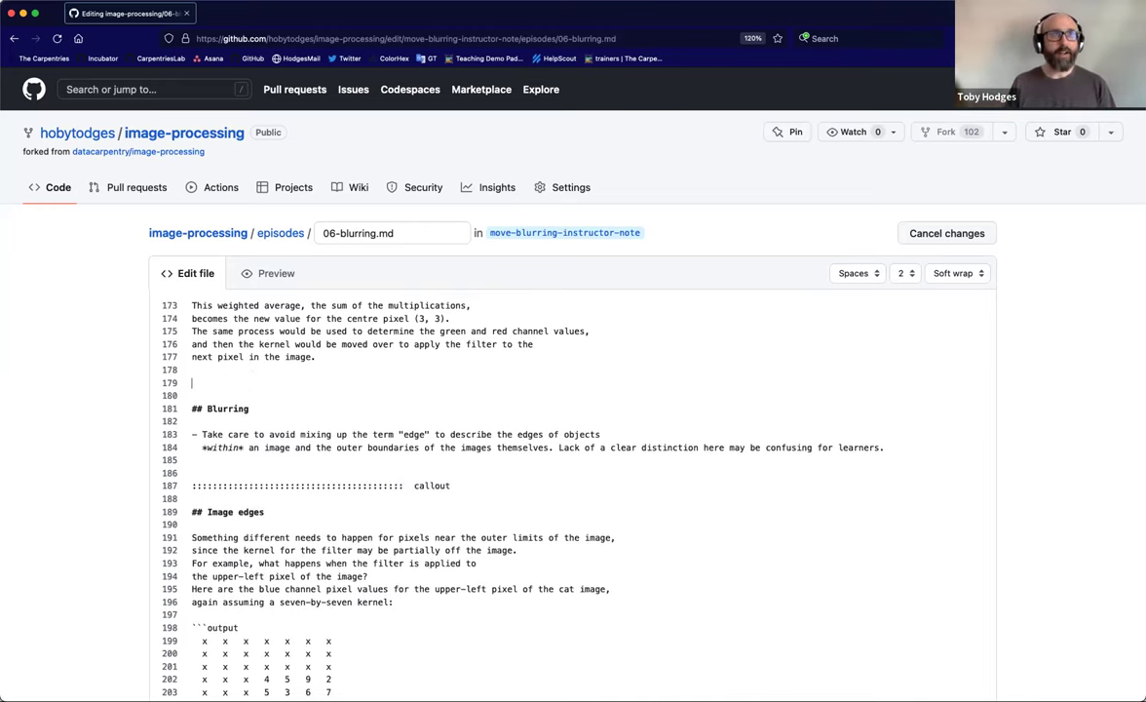
pyautogui.write(':')
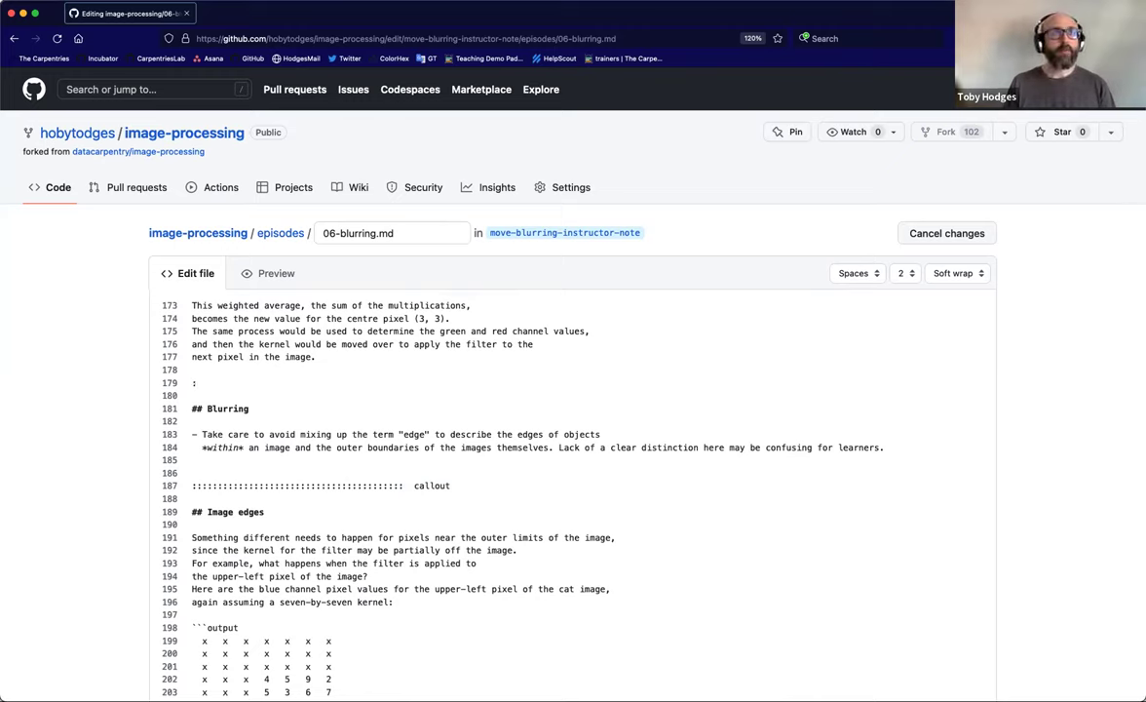
pyautogui.write('::::::::::::::::::::::::::::::::::::::::::::::::::::::::')
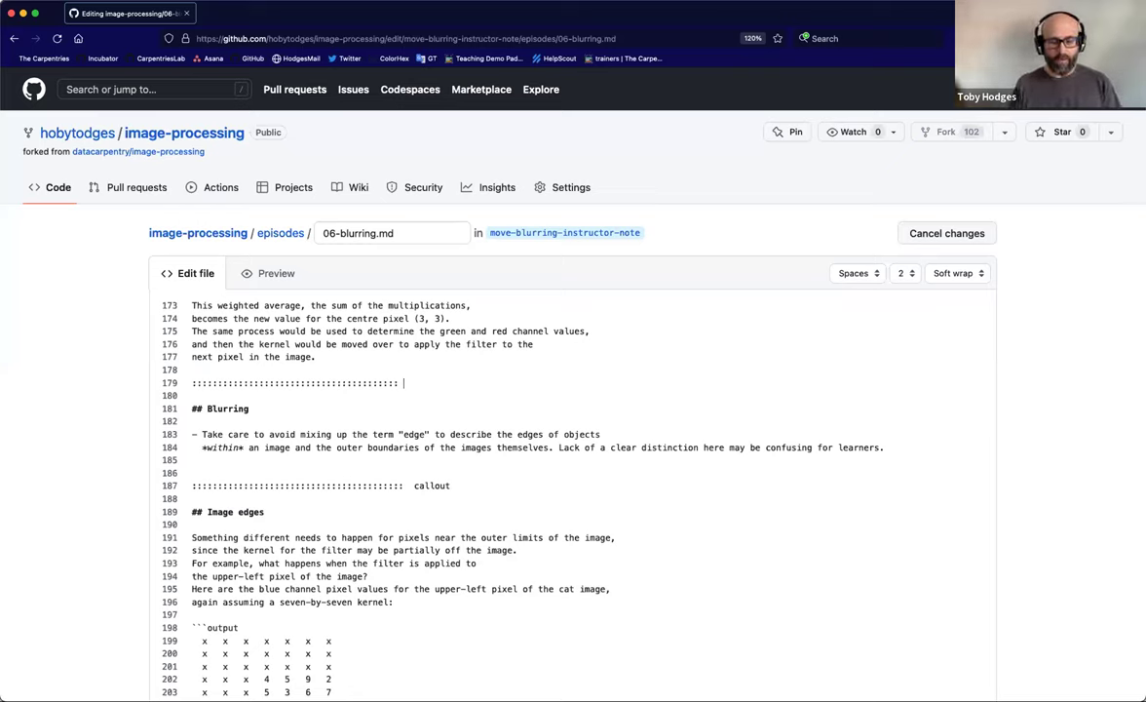
pyautogui.write(' instructor')
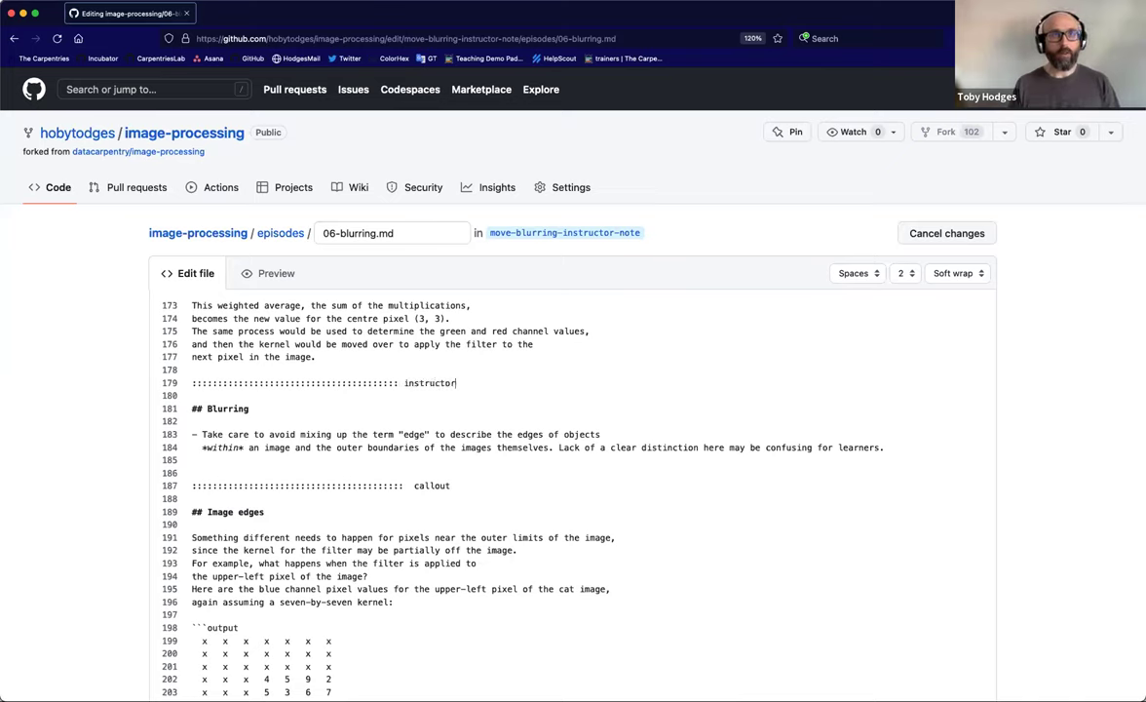
pyautogui.click(450, 435)
pyautogui.press('Down')
pyautogui.press('Down')
pyautogui.press('Return')
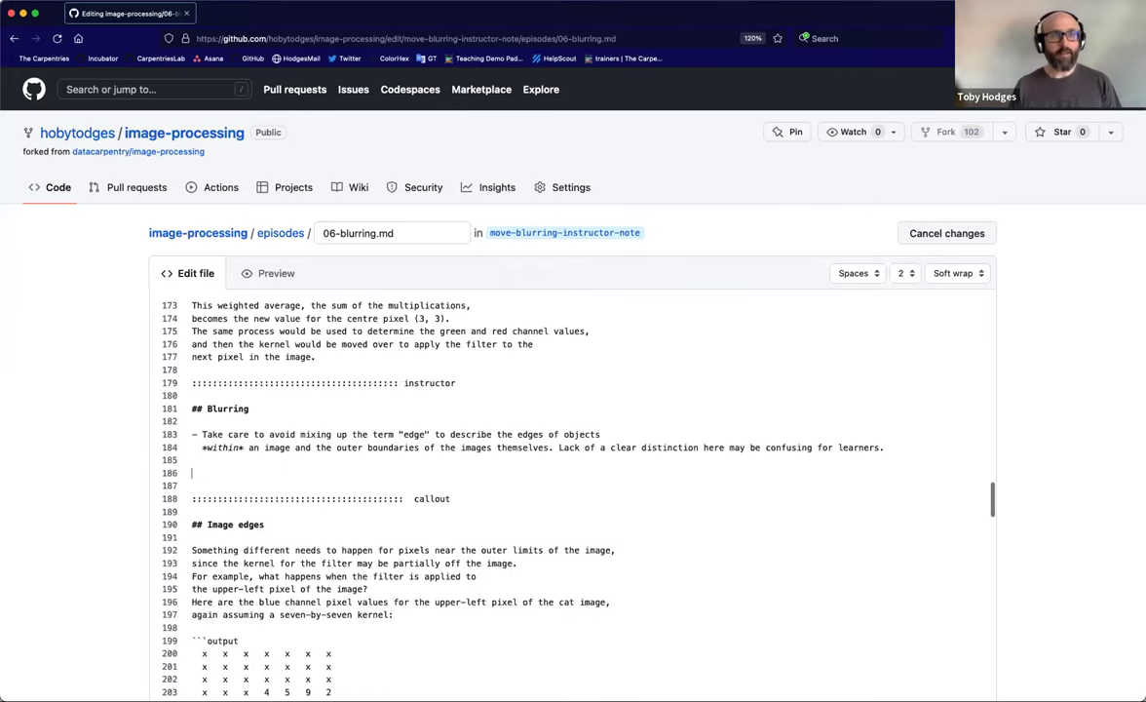
pyautogui.write('::::::::')
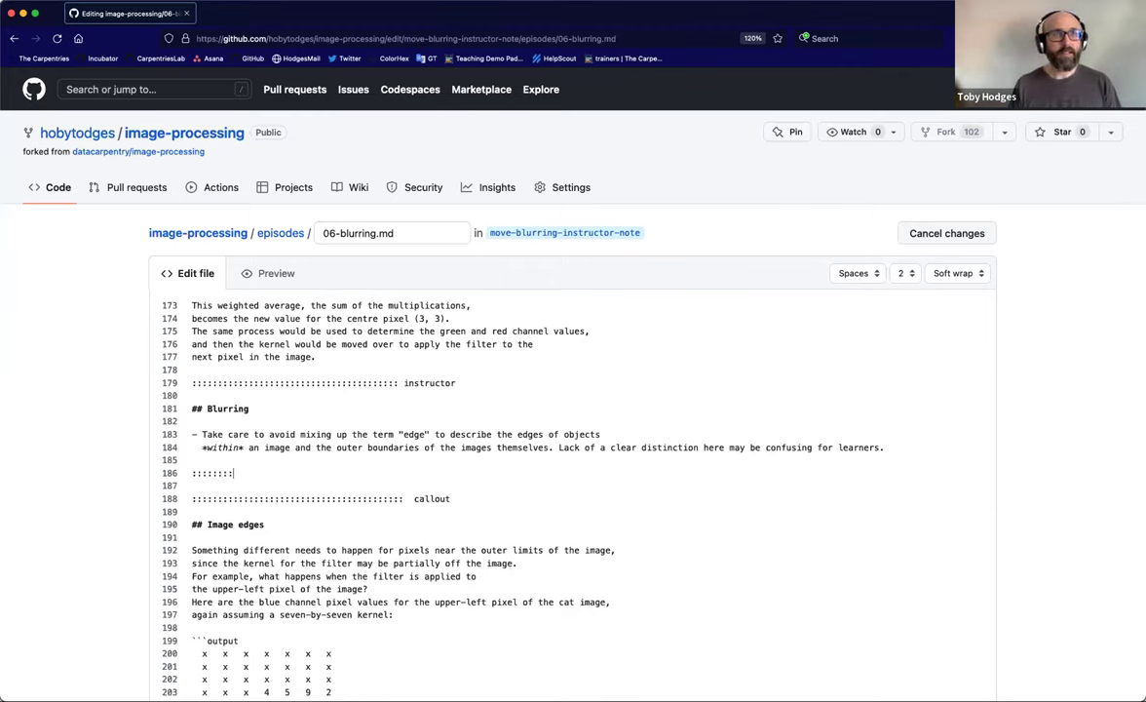
pyautogui.write(':::::::::::::::::::::::::::::::')
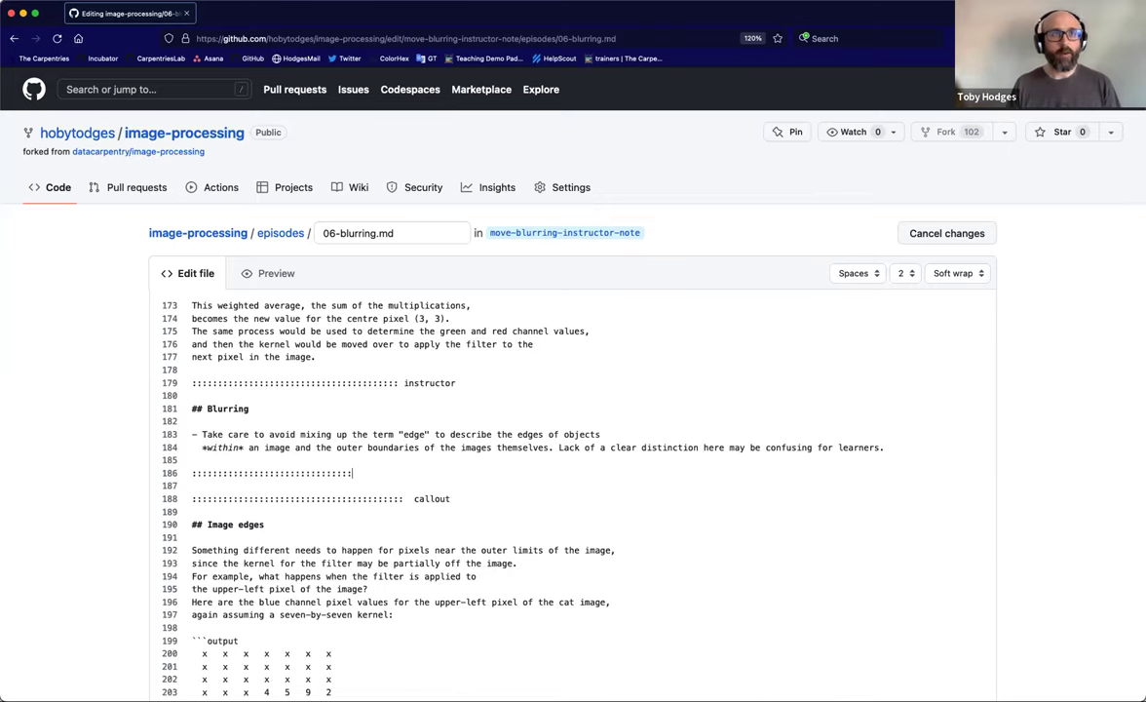
pyautogui.write('::::::::::::::::::')
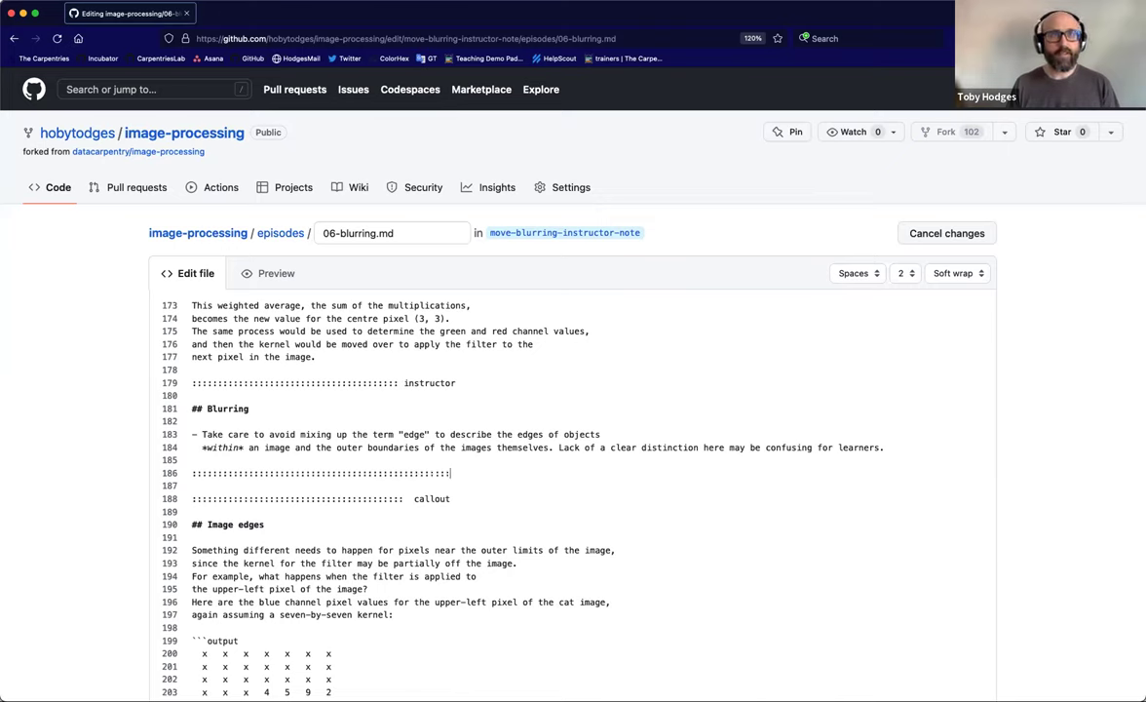
pyautogui.write(':')
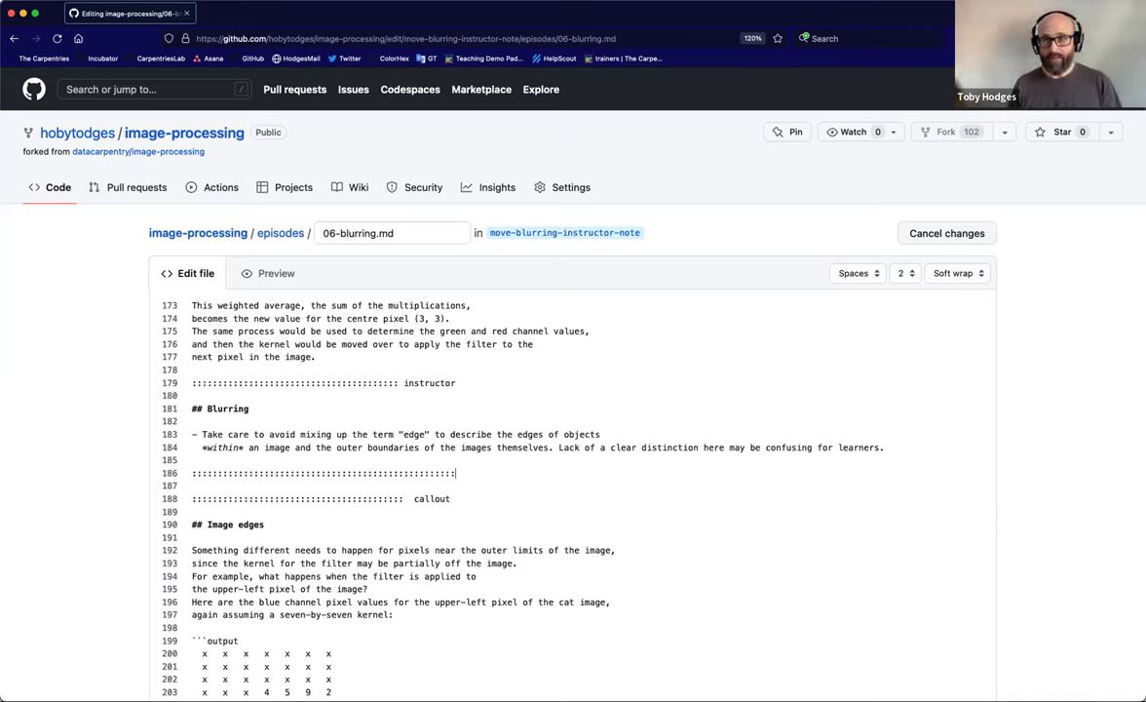
pyautogui.doubleClick(297, 383)
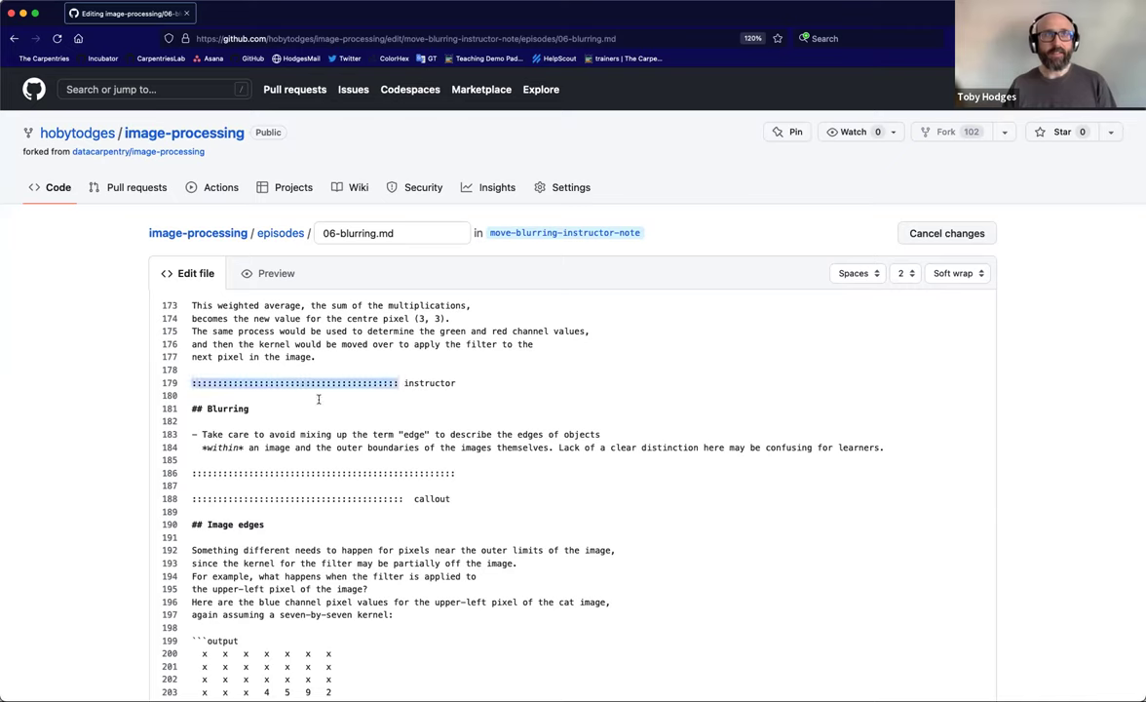
pyautogui.doubleClick(347, 473)
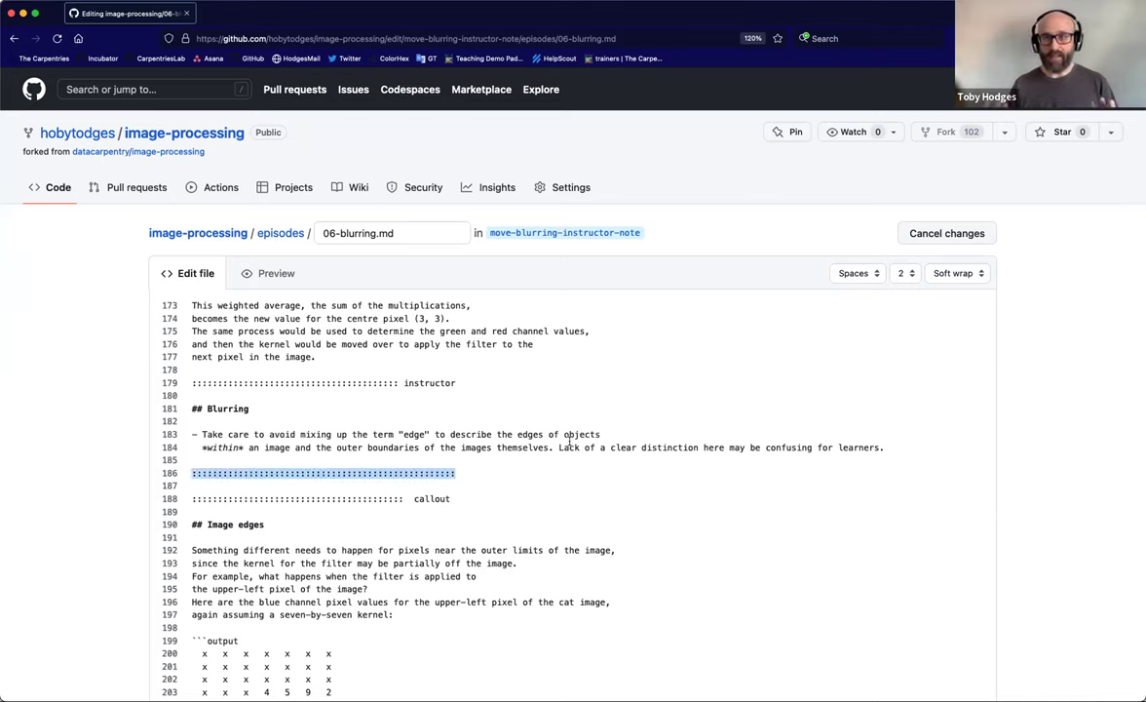
pyautogui.click(343, 403)
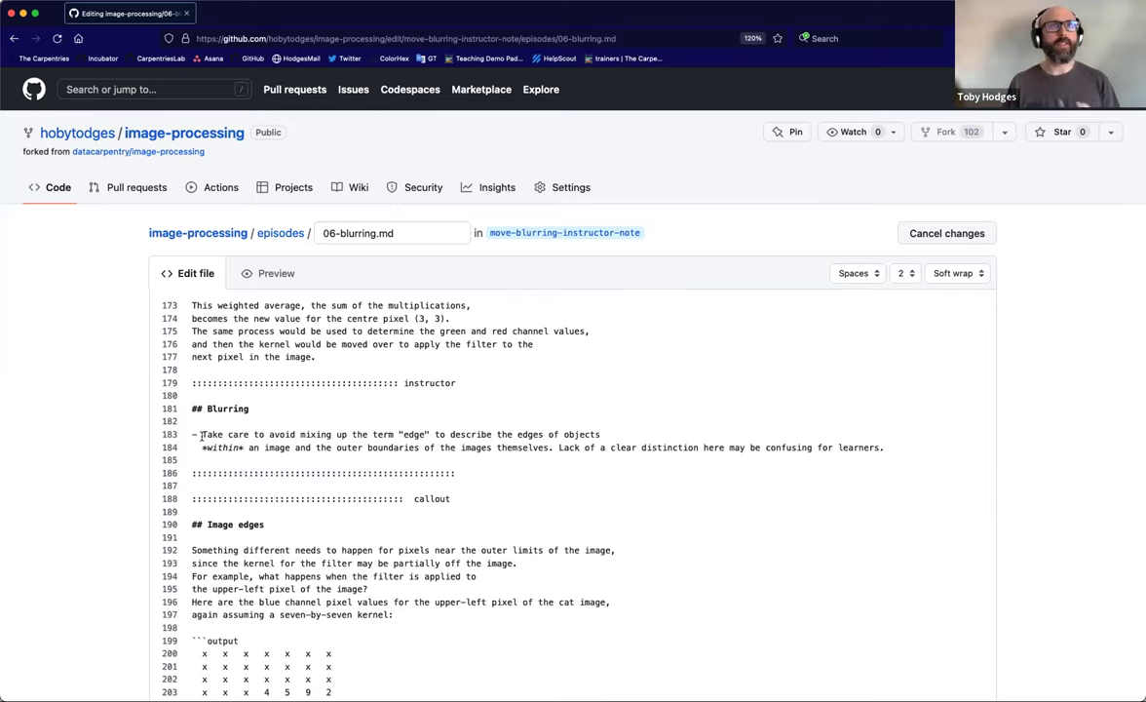
# Rename the note's 'Blurring' heading to 'Terminology about image boundaries'.
pyautogui.press('Up')
pyautogui.press('Up')
pyautogui.press('Right')
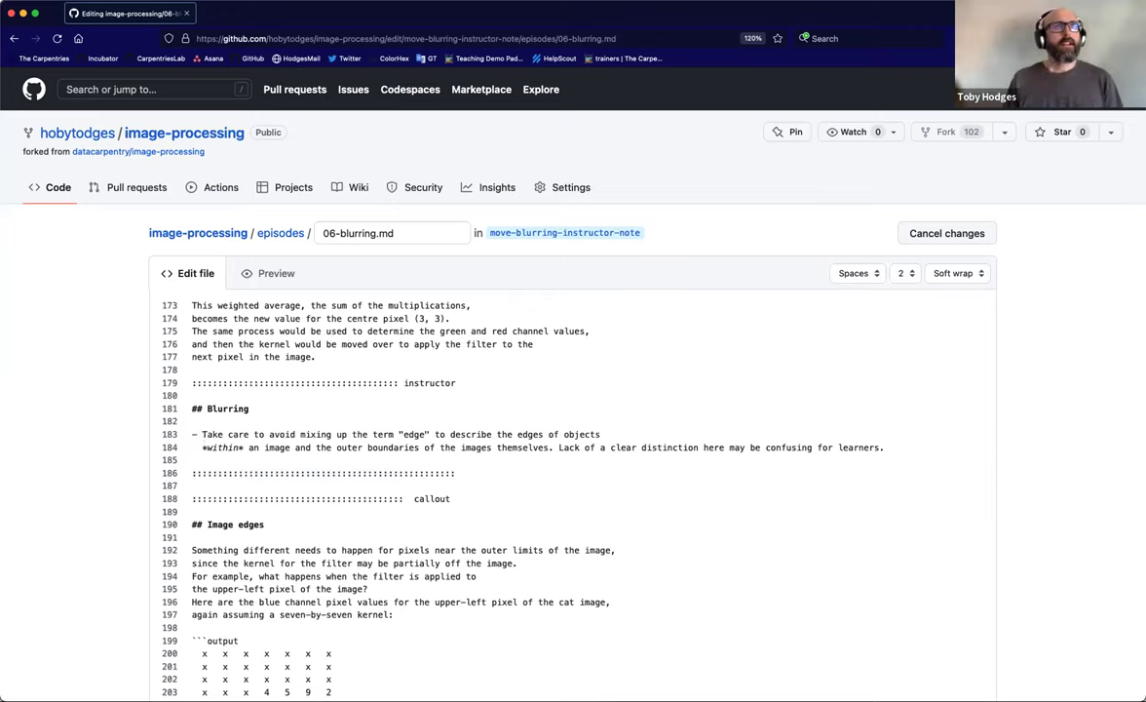
pyautogui.press('super+shift+Right')
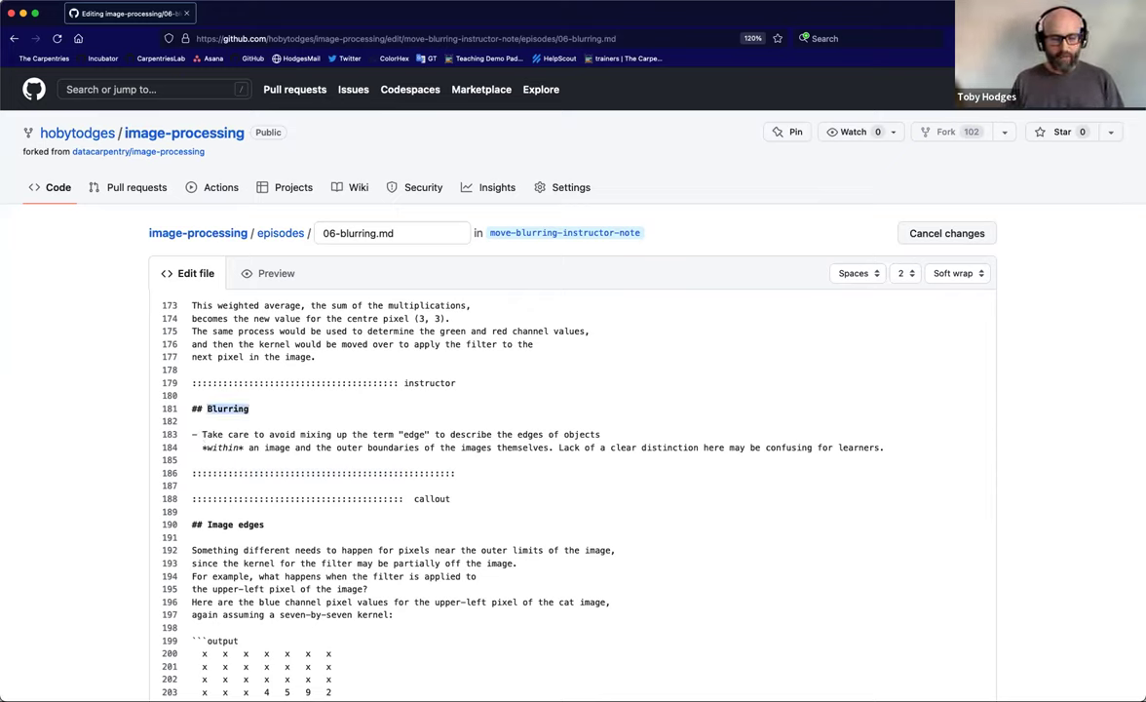
pyautogui.write('Termin')
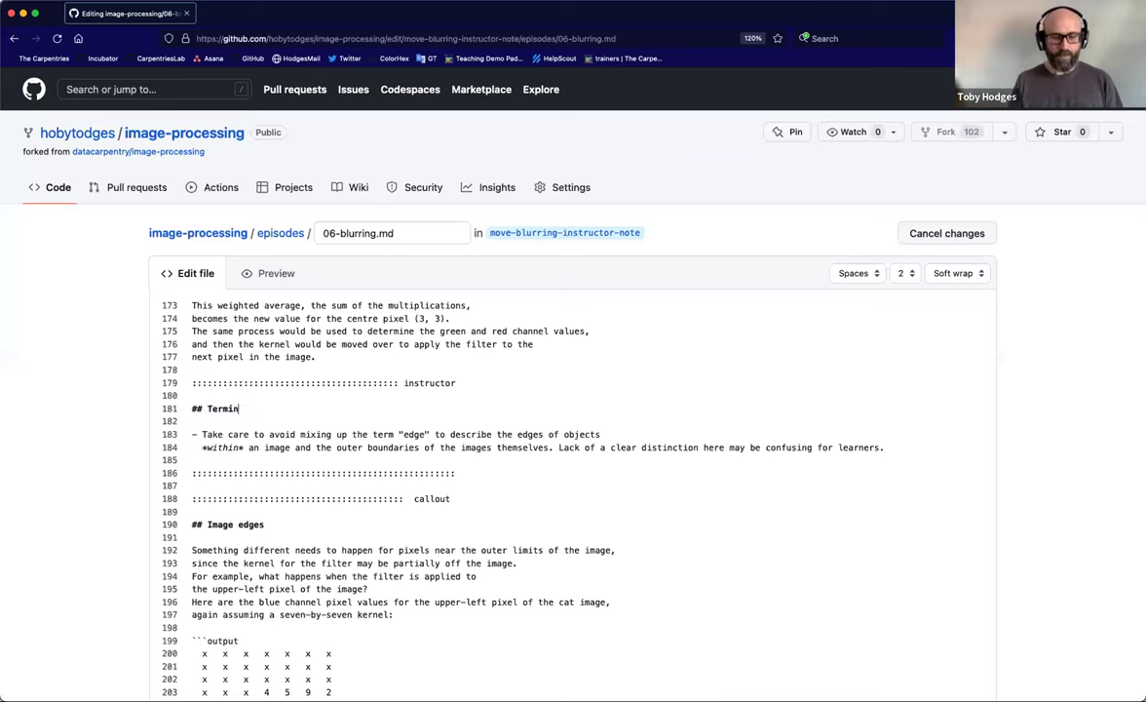
pyautogui.write('ology ')
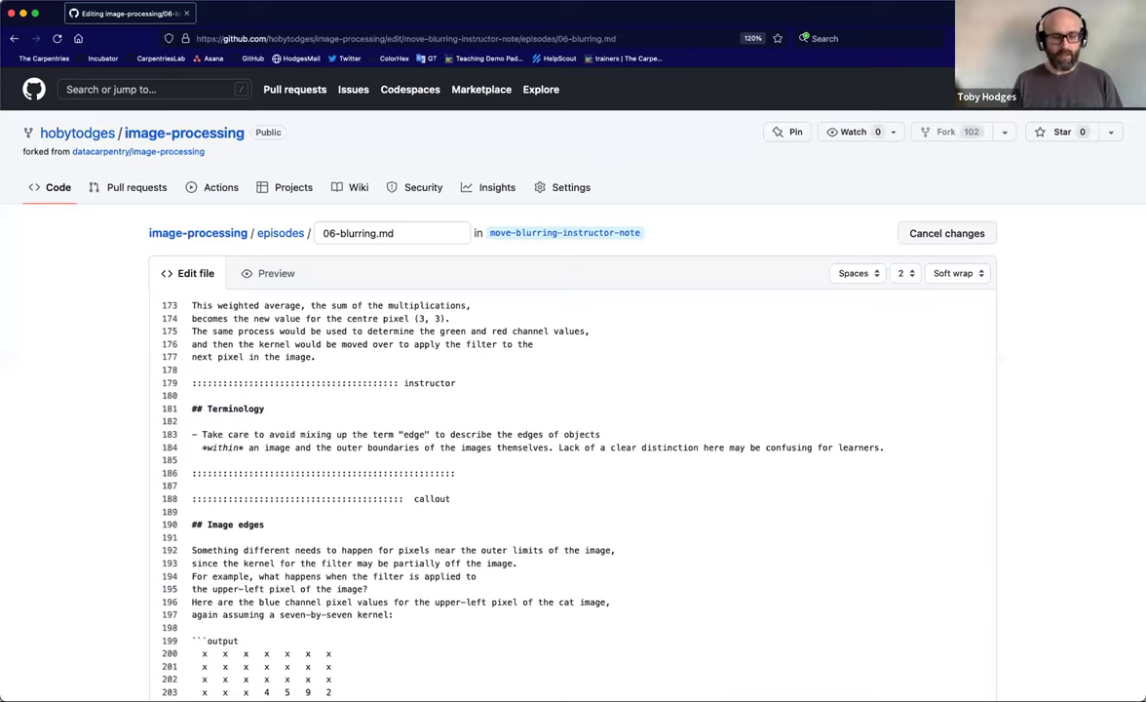
pyautogui.write('a')
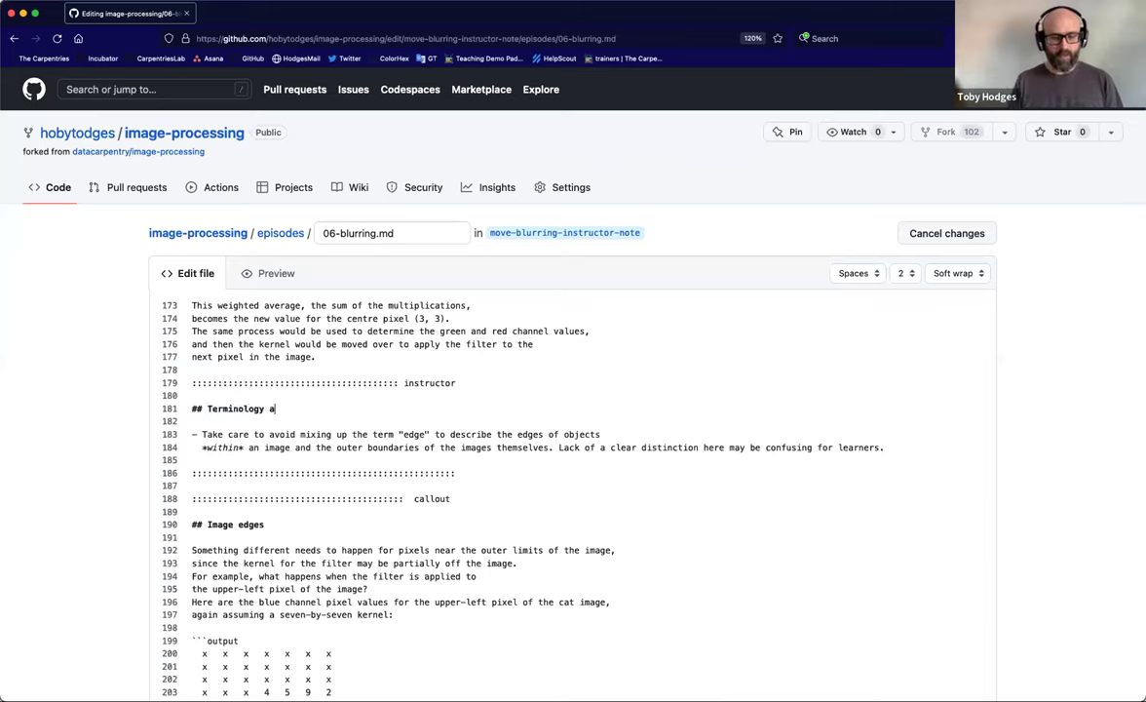
pyautogui.write('bout image')
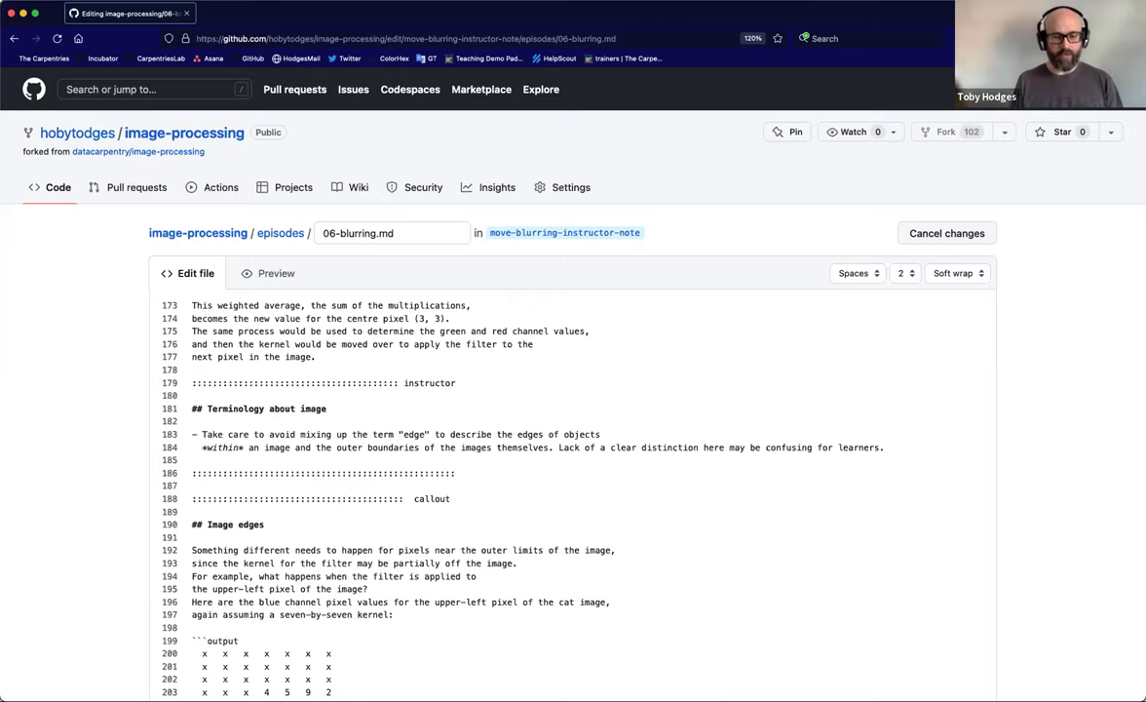
pyautogui.write(' boundaries')
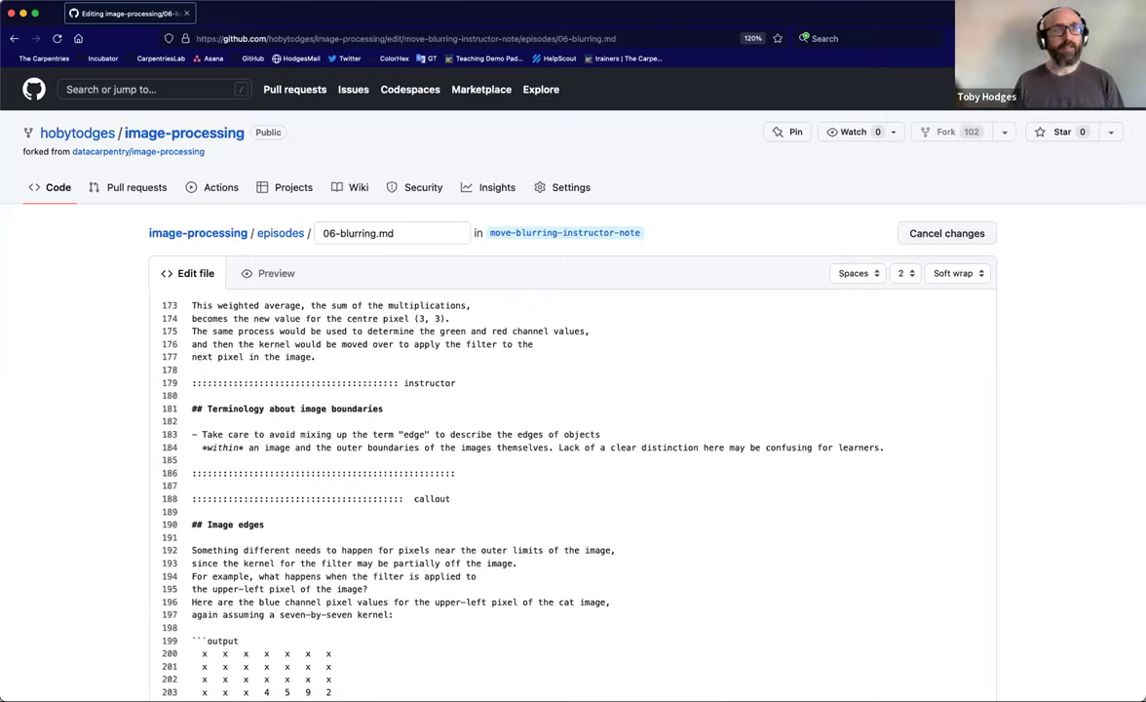
# Remove the bullet dash and indent, and put 'Lack of a clear distinction…' on its own line.
pyautogui.click(201, 434)
pyautogui.press('BackSpace')
pyautogui.press('BackSpace')
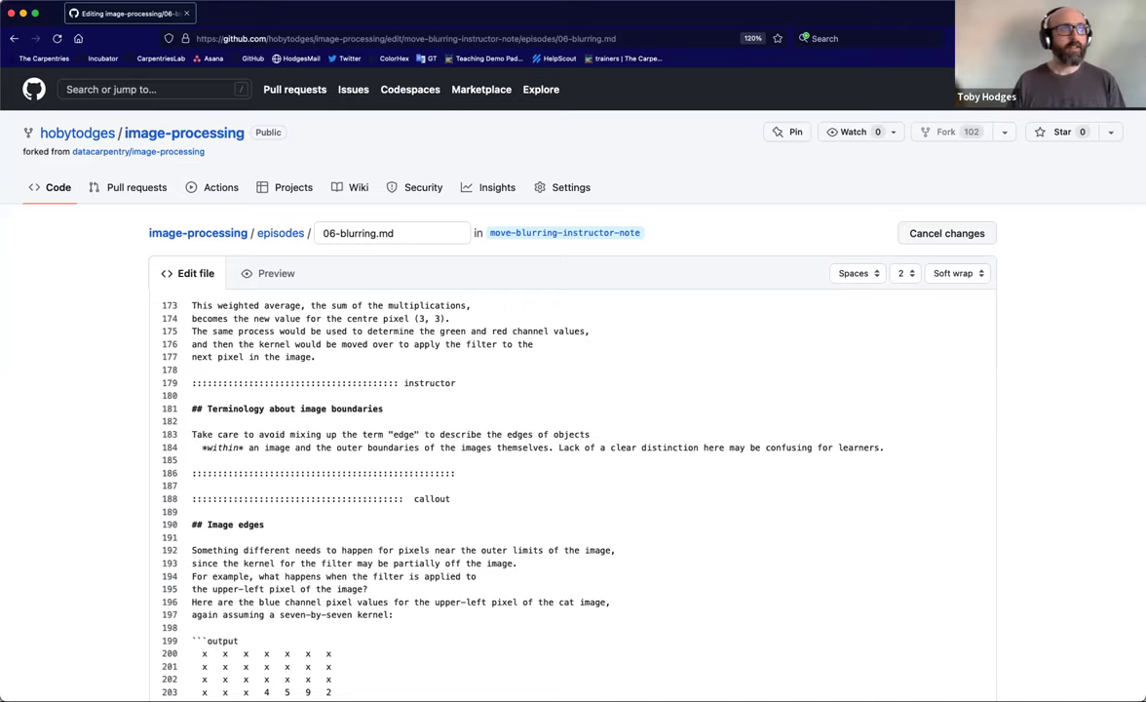
pyautogui.press('BackSpace')
pyautogui.press('BackSpace')
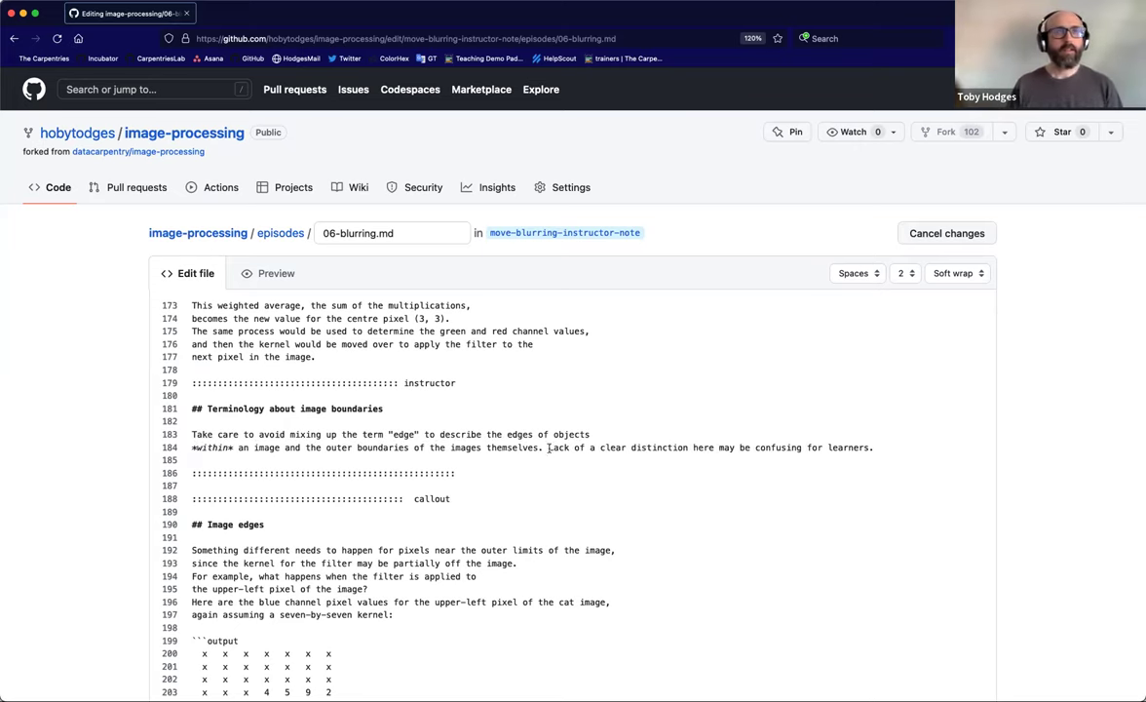
pyautogui.click(549, 447)
pyautogui.press('Return')
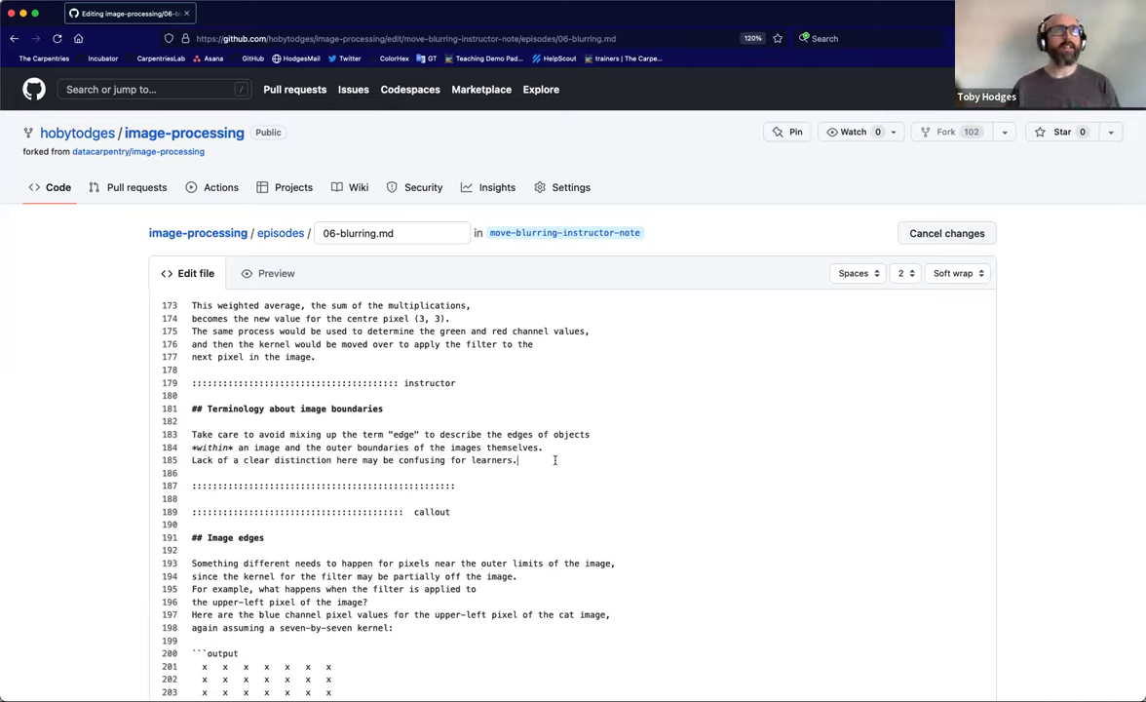
pyautogui.click(554, 459)
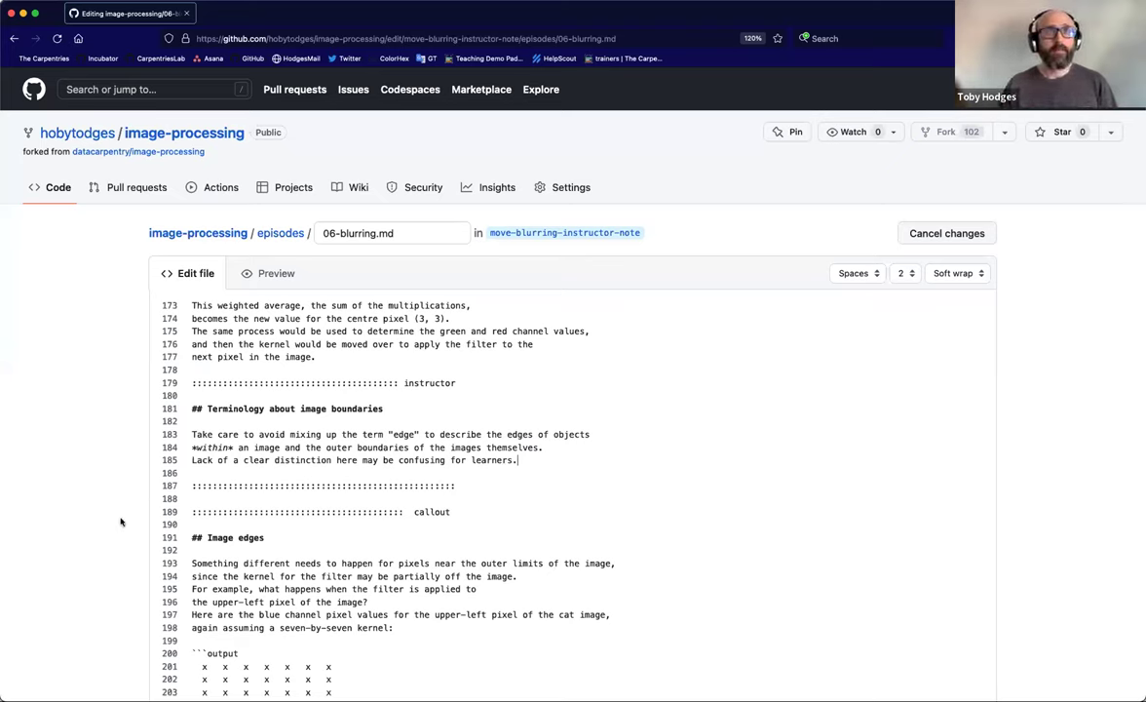
# Commit the edits with the message 'add inline Instructor Note about image boundary terminology'.
pyautogui.scroll(-5, 119, 542)
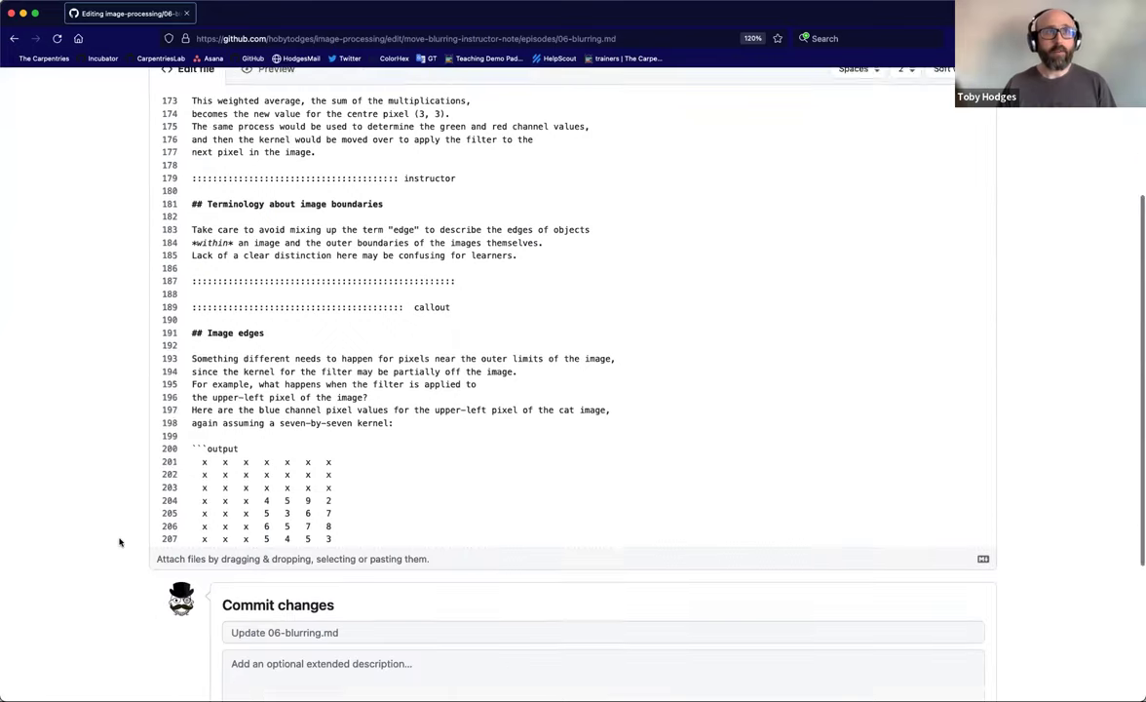
pyautogui.click(294, 501)
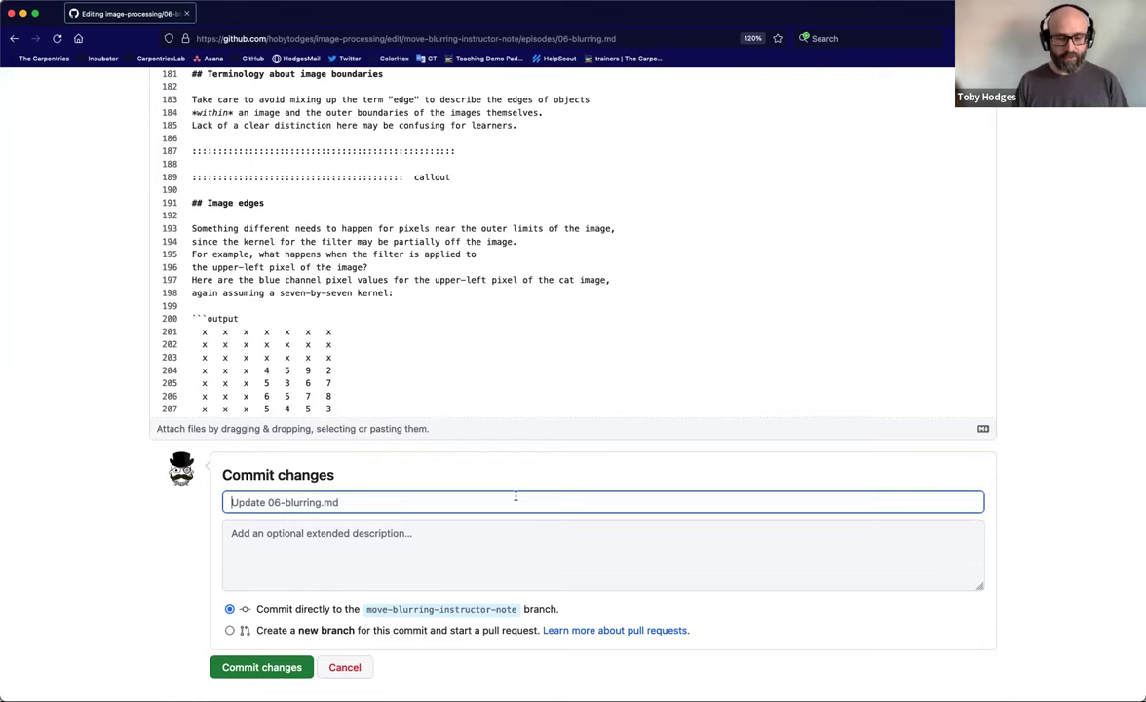
pyautogui.write('add inline Instructor Note about image boundaries')
pyautogui.click(381, 502)
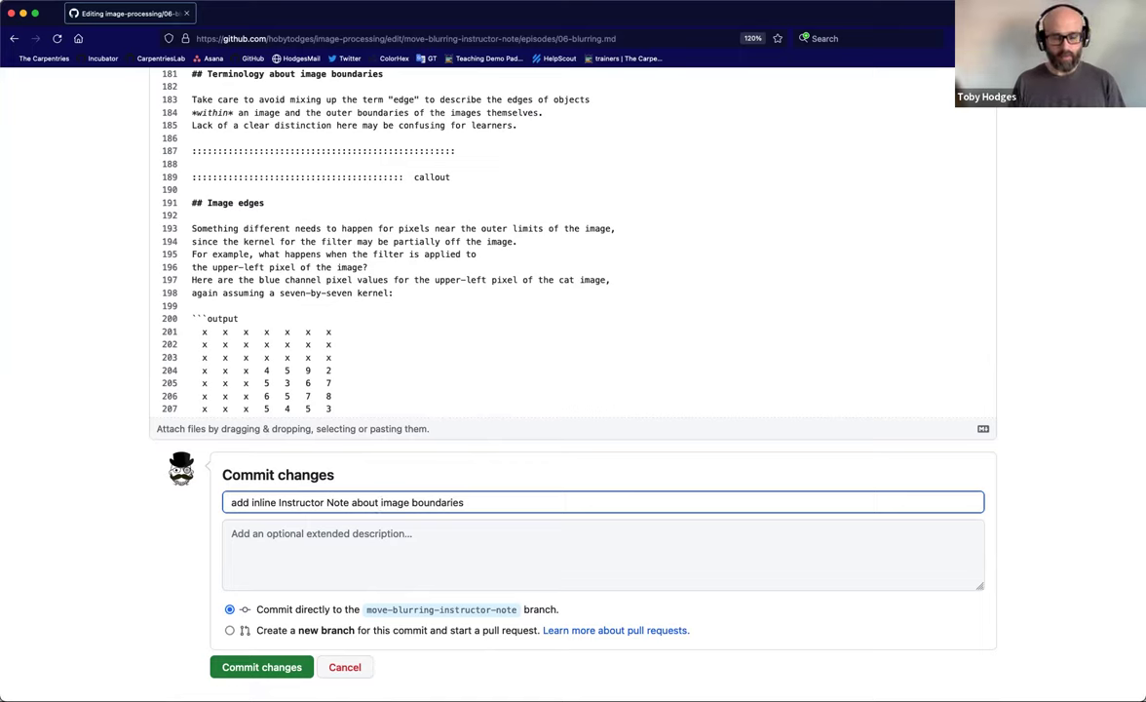
pyautogui.press('BackSpace')
pyautogui.press('BackSpace')
pyautogui.press('BackSpace')
pyautogui.write('y ')
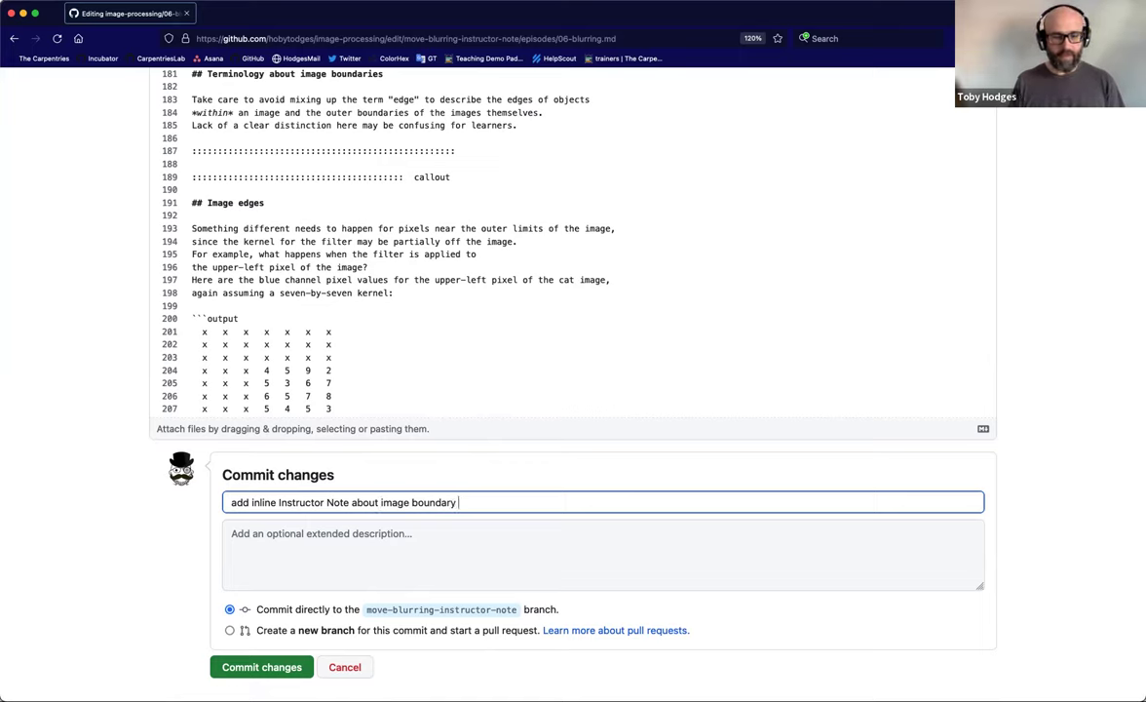
pyautogui.write('terminology')
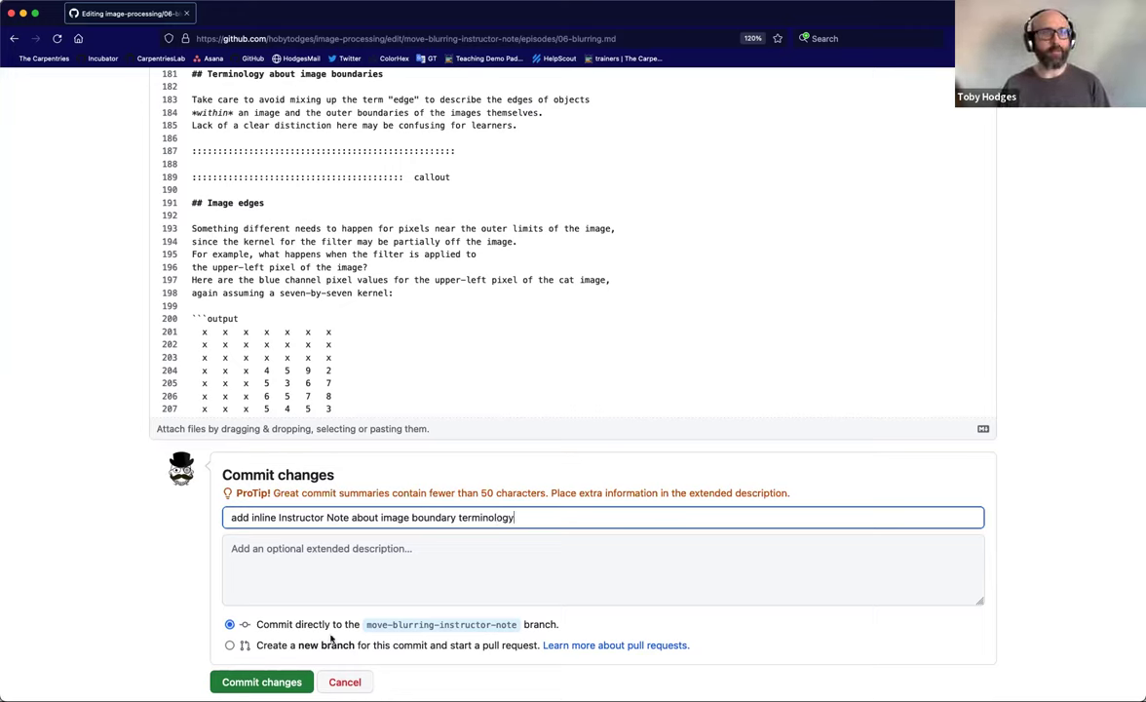
pyautogui.click(250, 683)
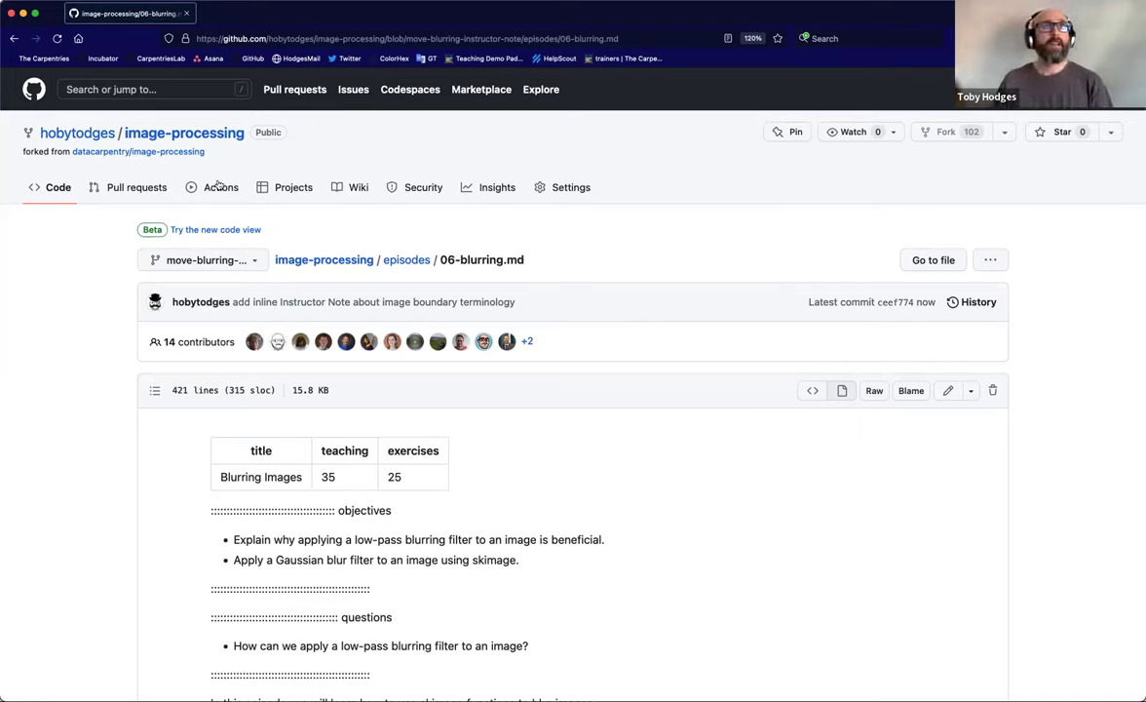
# Start a pull request from the recently pushed move-blurring-instructor-note branch.
pyautogui.click(146, 188)
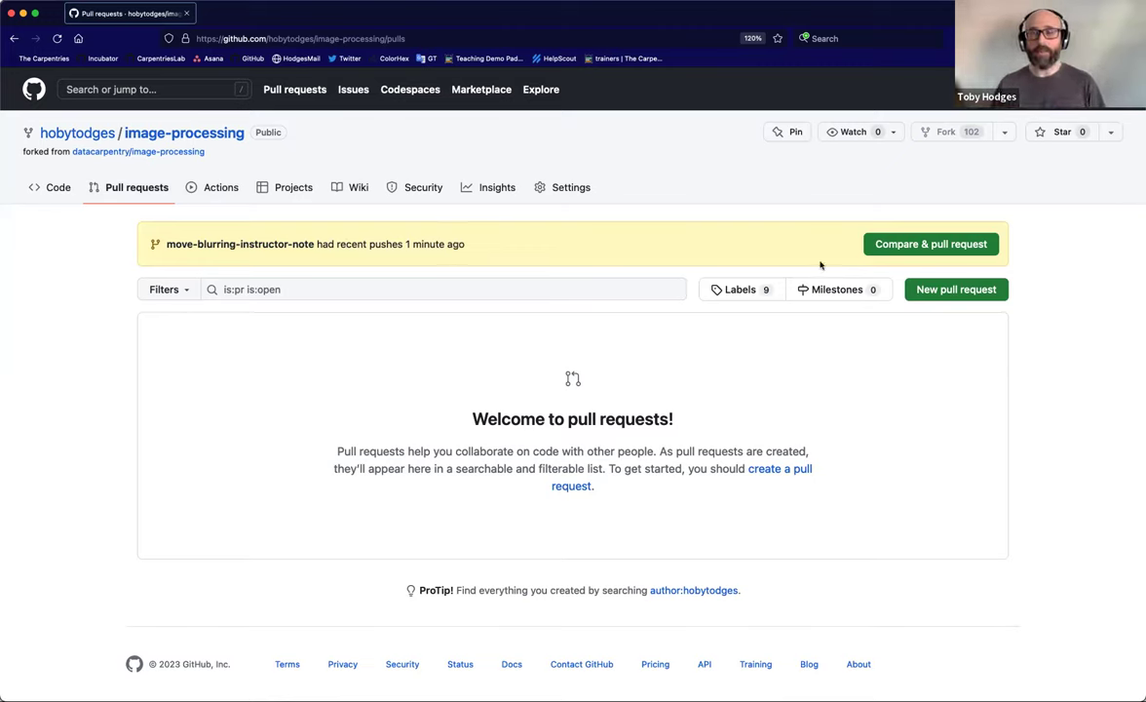
pyautogui.click(896, 245)
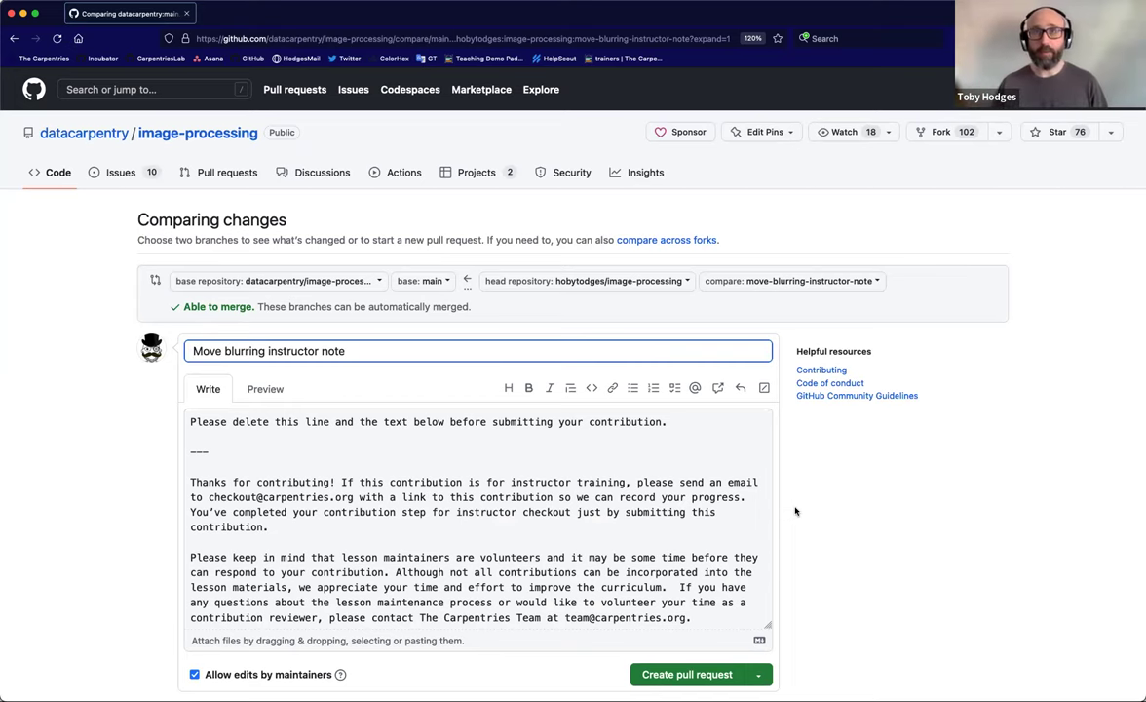
pyautogui.scroll(-10, 796, 511)
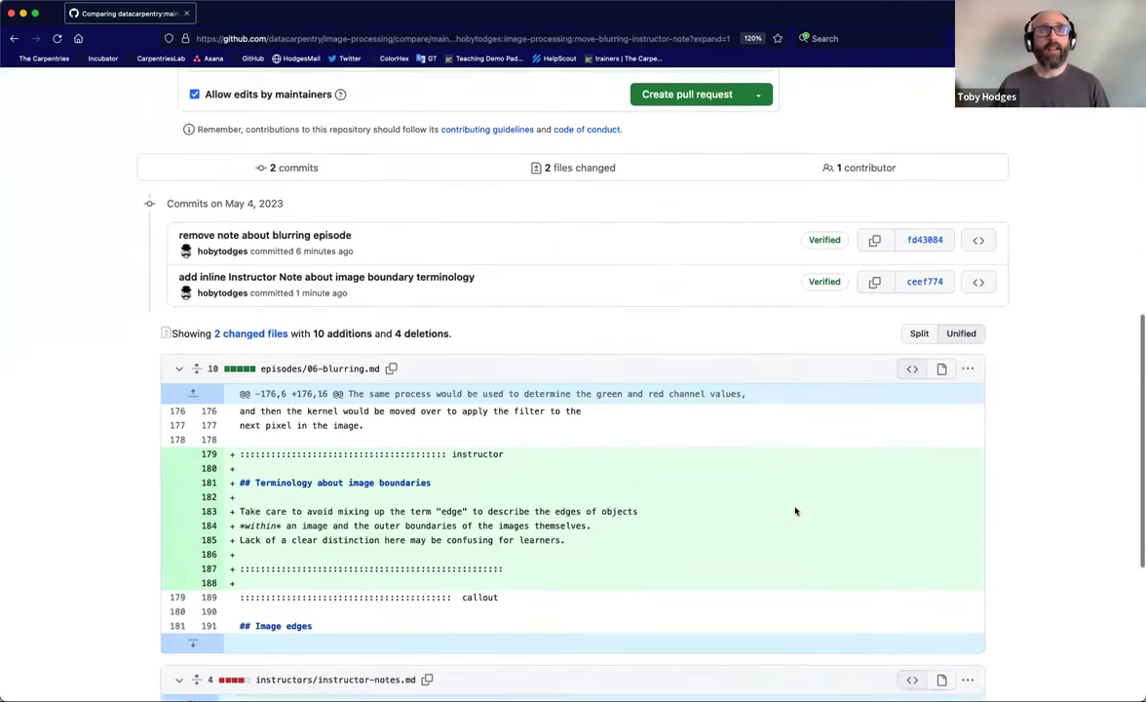
pyautogui.scroll(-3, 279, 283)
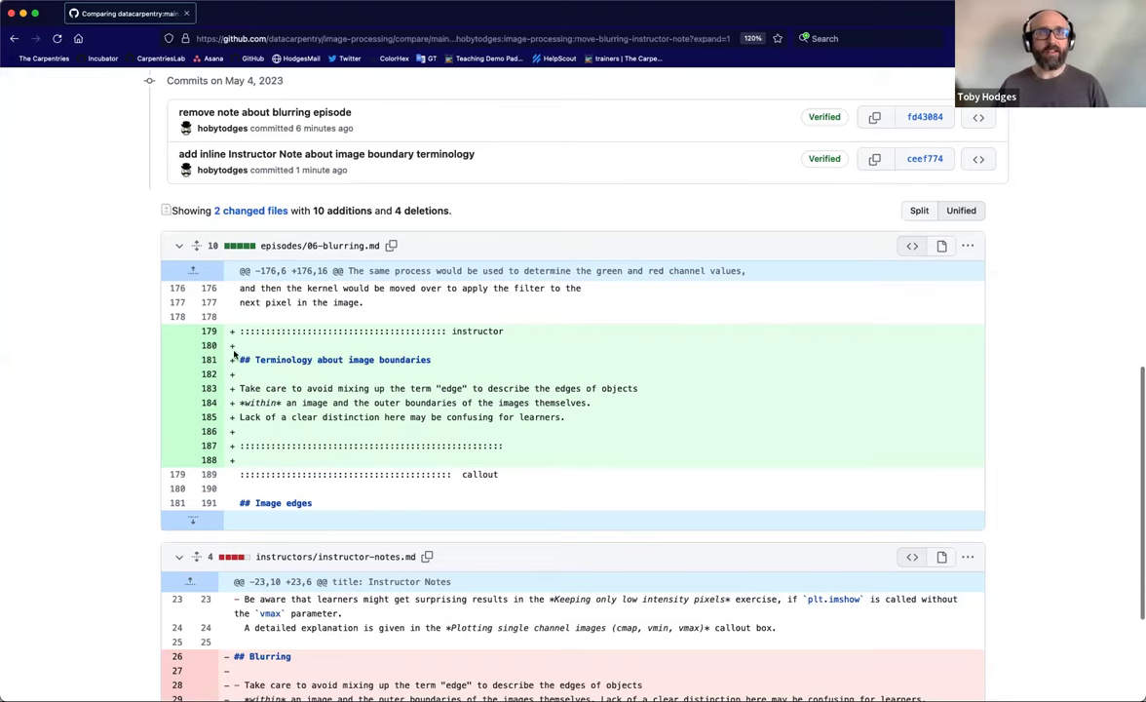
pyautogui.scroll(-3, 443, 433)
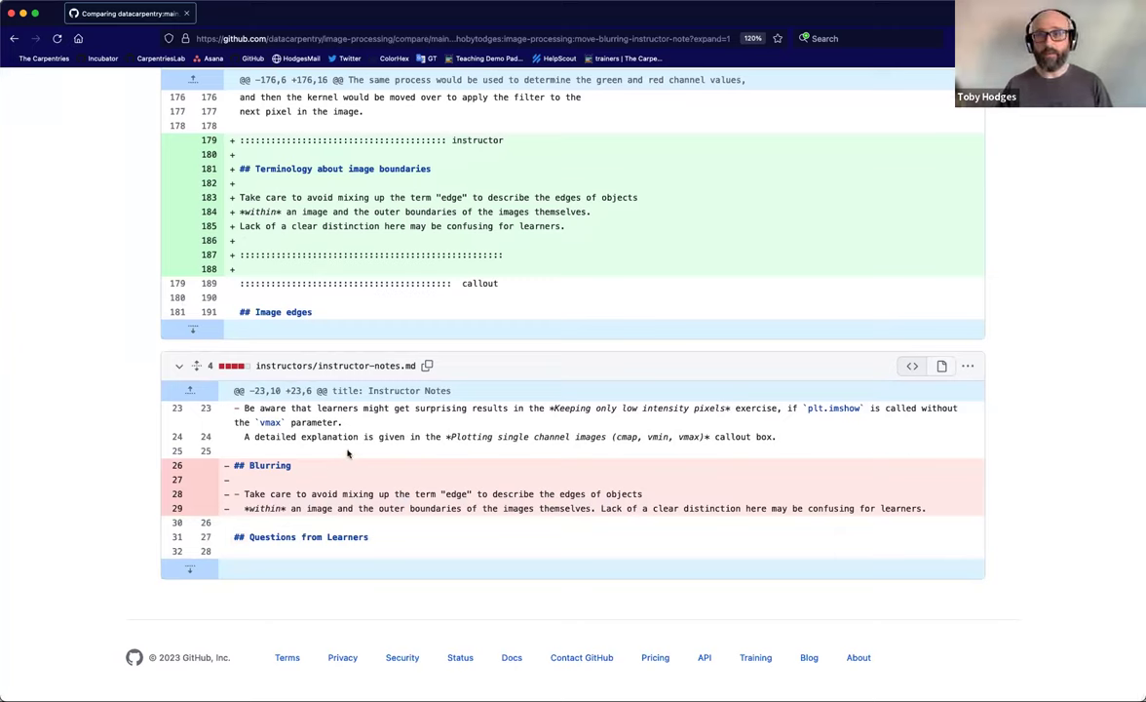
pyautogui.scroll(3, 329, 446)
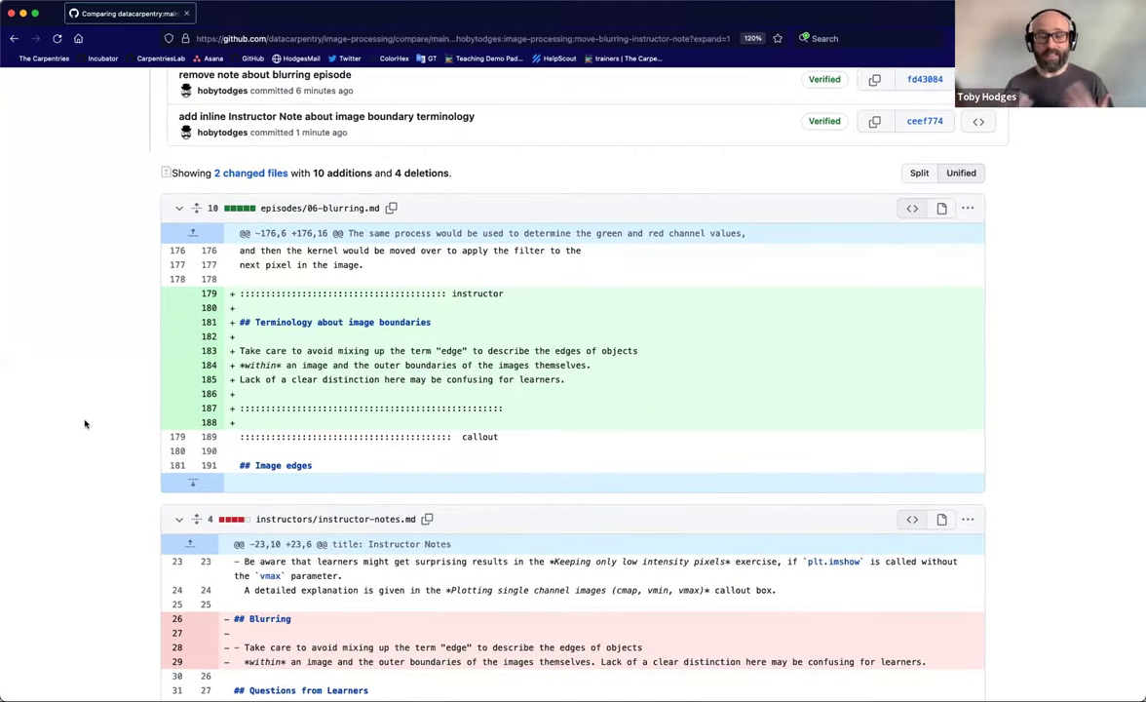
pyautogui.scroll(10, 85, 423)
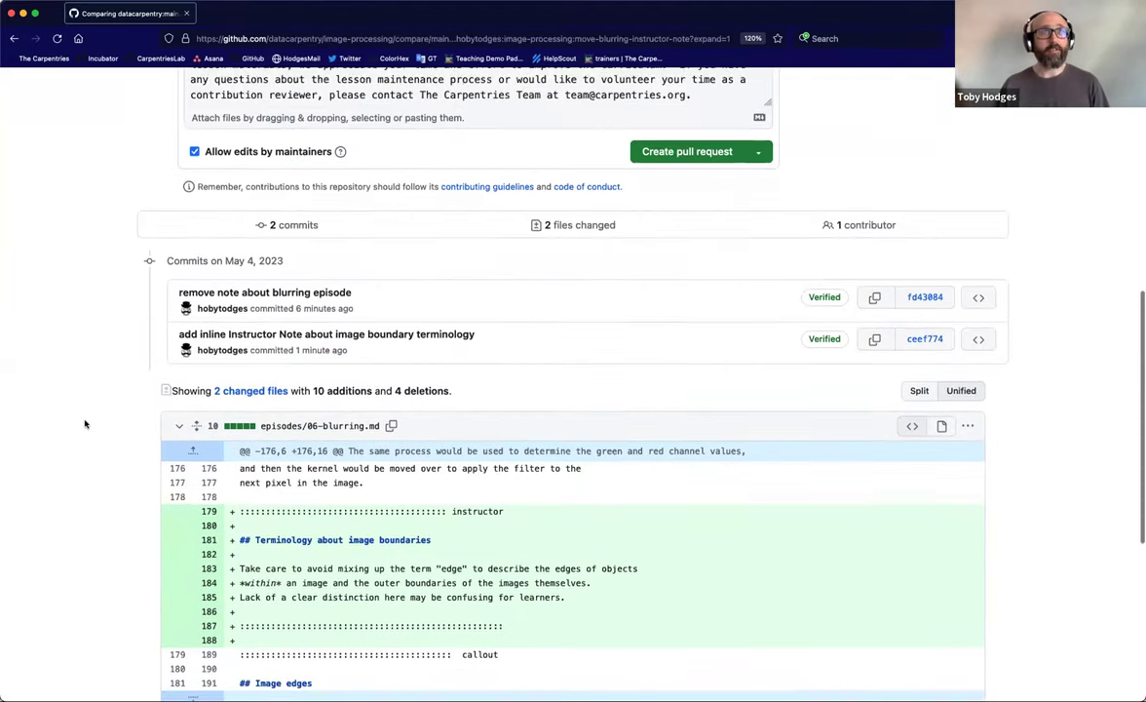
pyautogui.scroll(3, 85, 423)
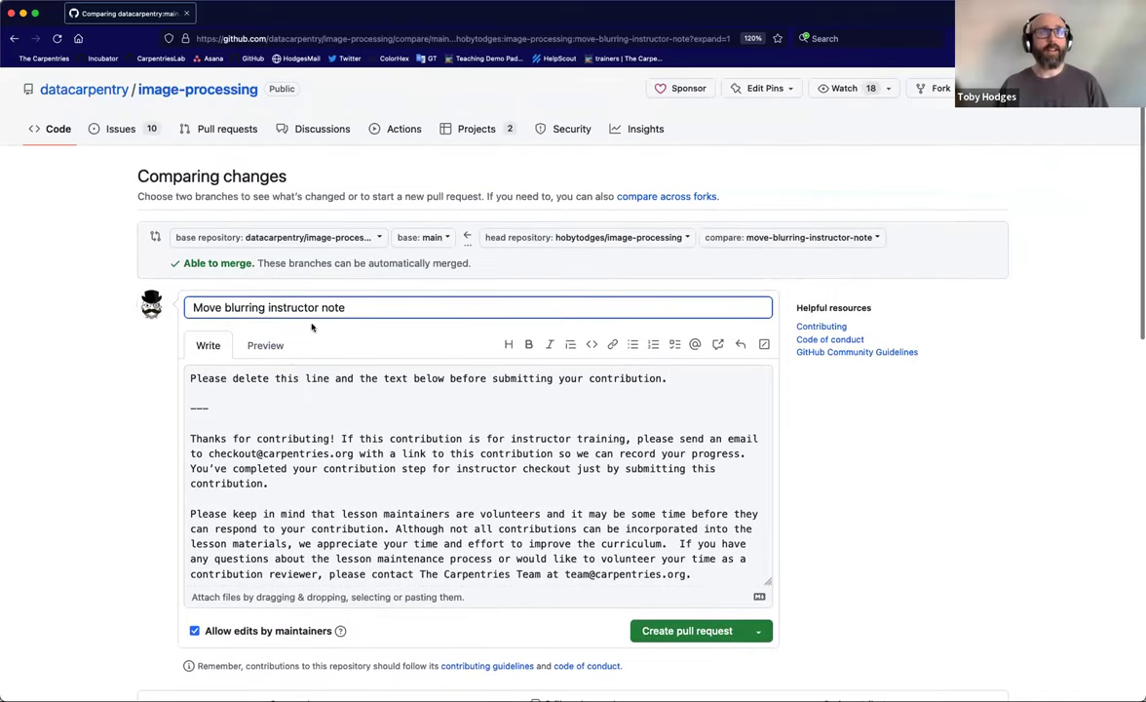
# Retitle the pull request 'Relocate instructor note to Blurring episode' and select the template description.
pyautogui.click(221, 307)
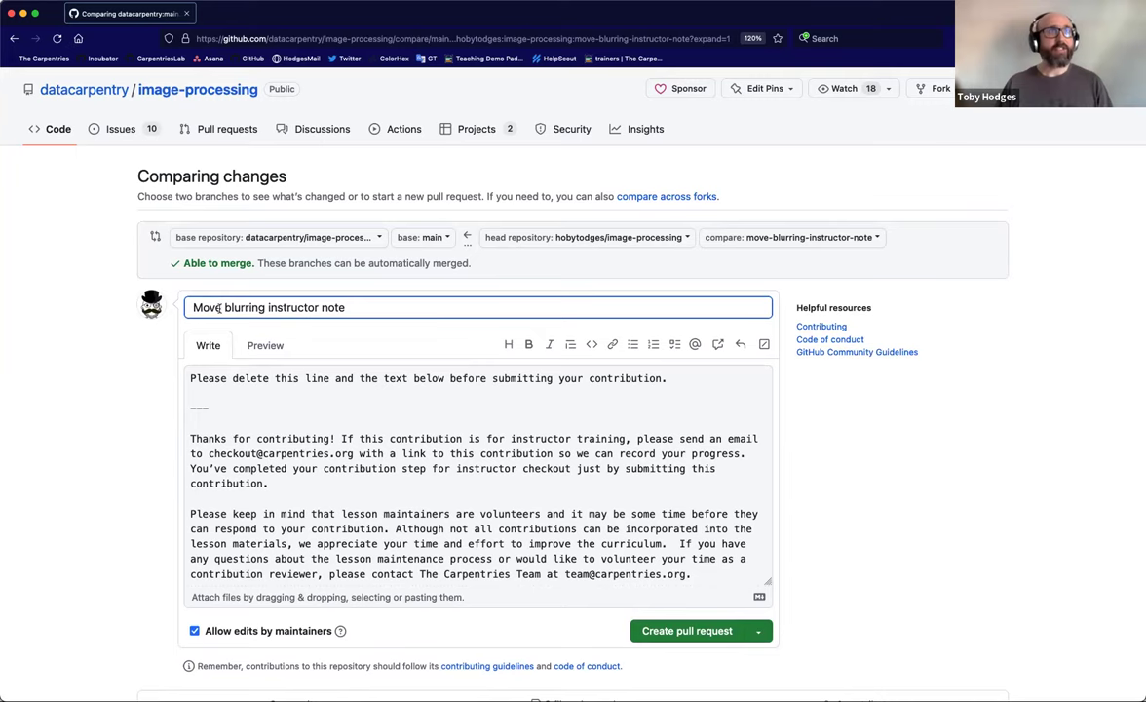
pyautogui.click(312, 422)
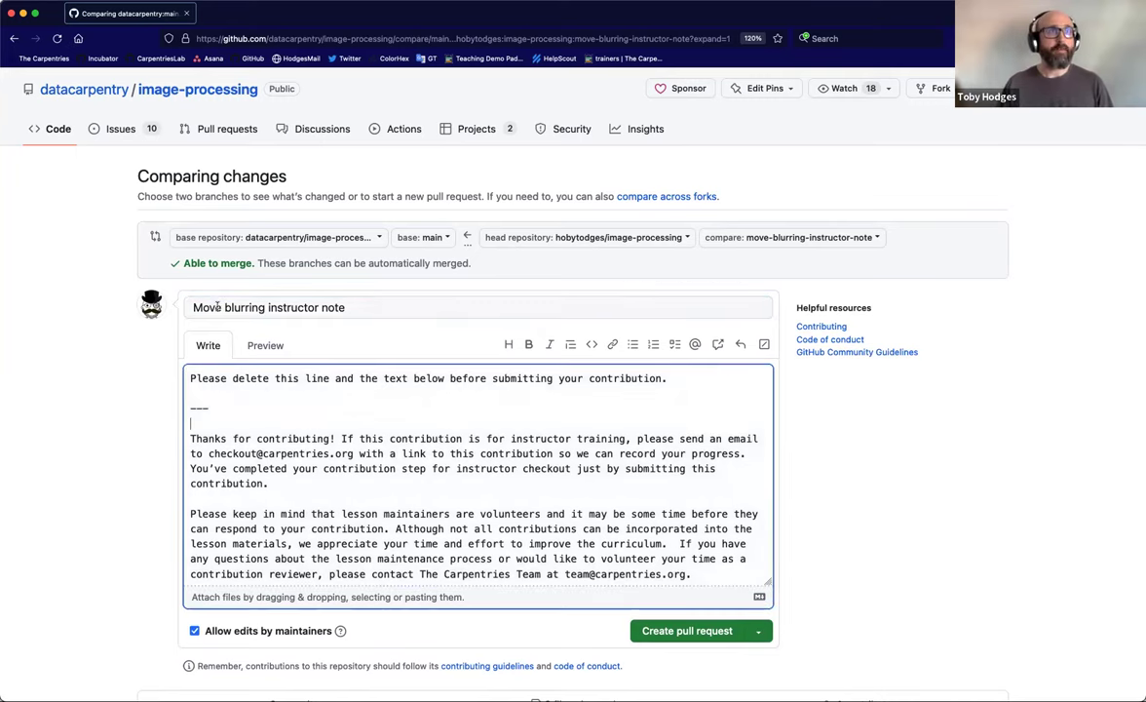
pyautogui.moveTo(222, 308); pyautogui.dragTo(187, 307)
pyautogui.write('Relocate')
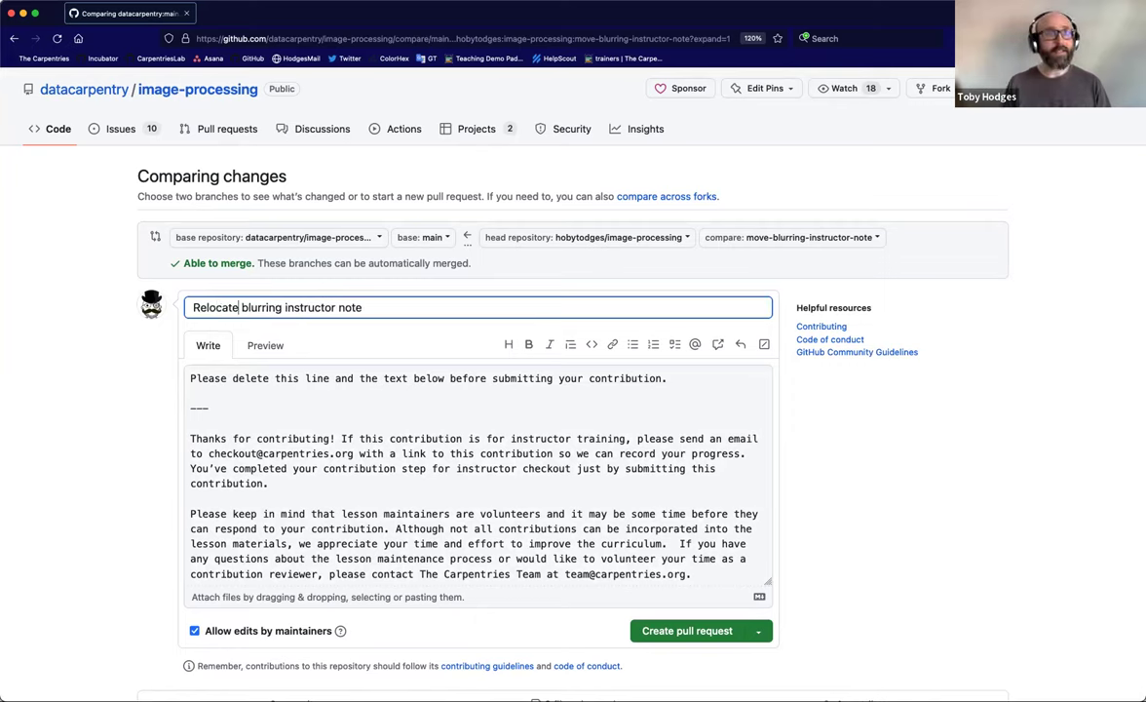
pyautogui.doubleClick(262, 307)
pyautogui.press('BackSpace')
pyautogui.write('to ')
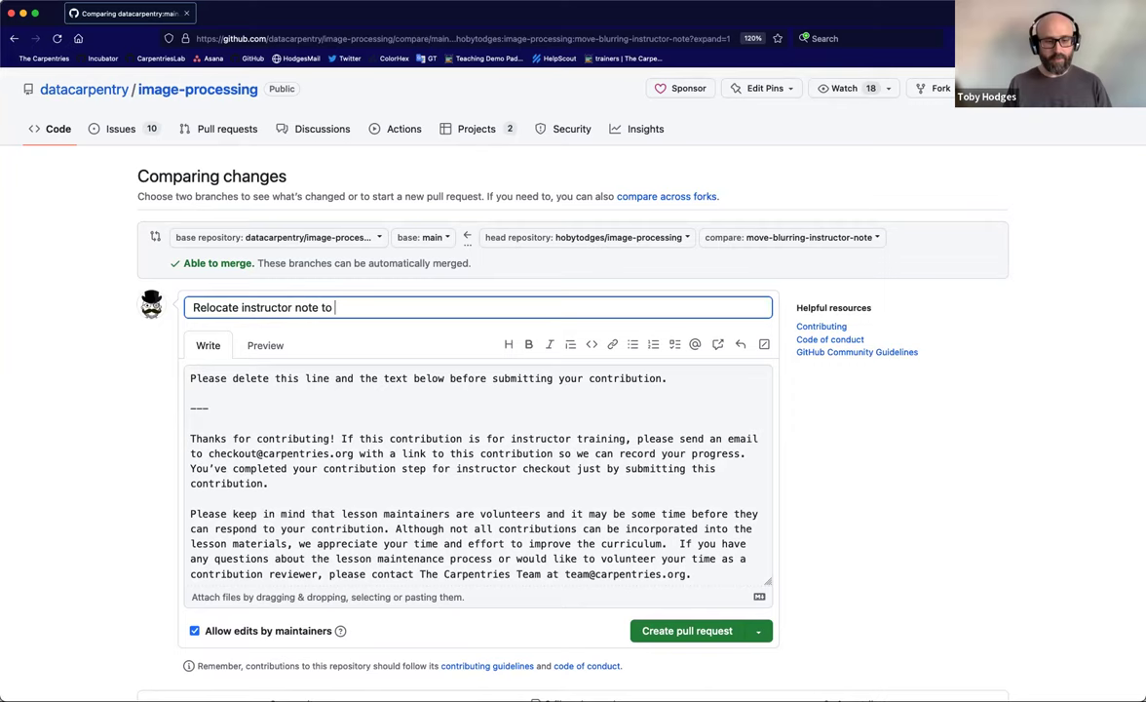
pyautogui.write('Blurring episode')
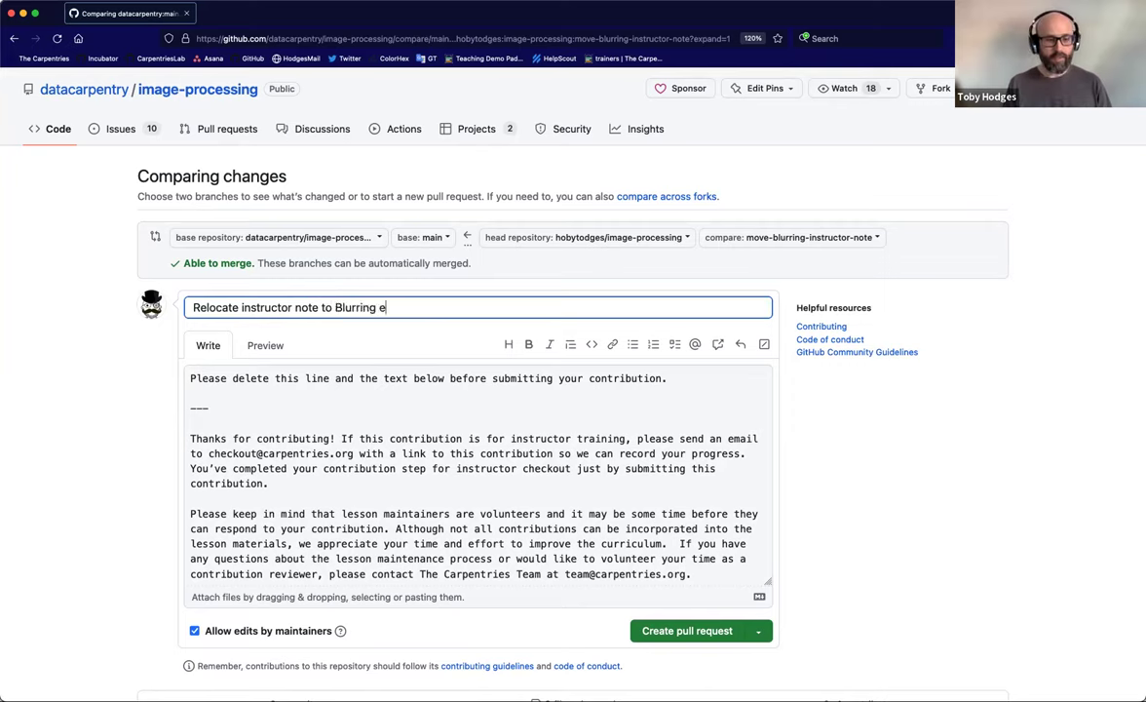
pyautogui.click(206, 454)
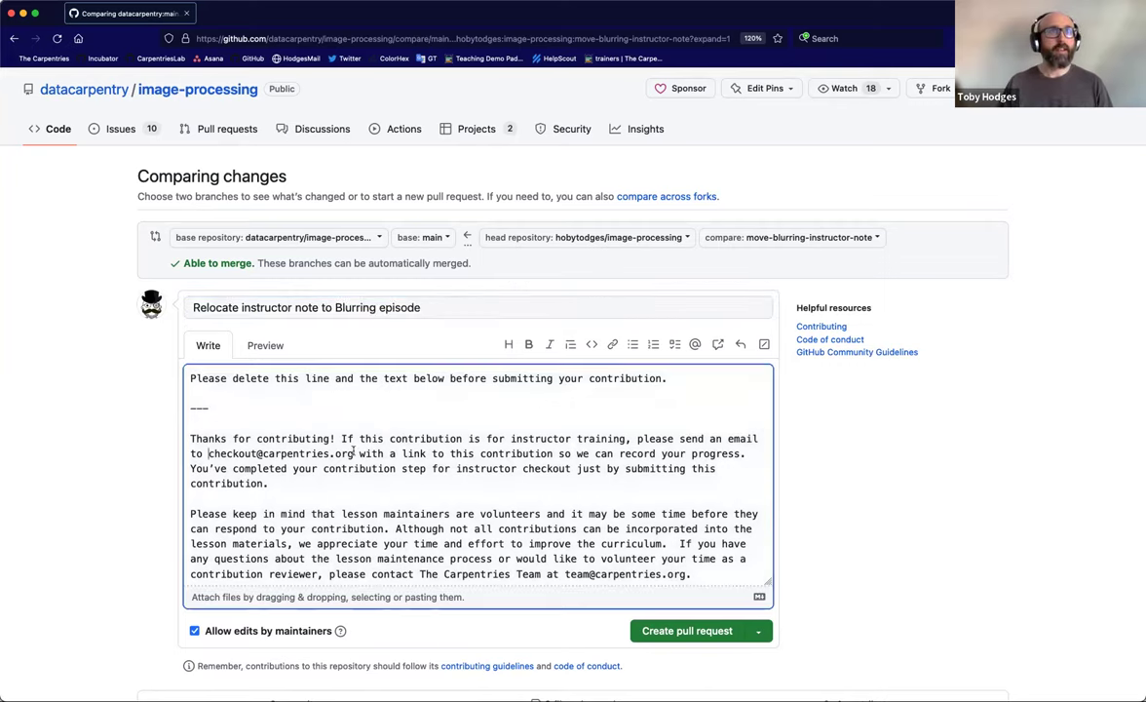
pyautogui.press('super+a')
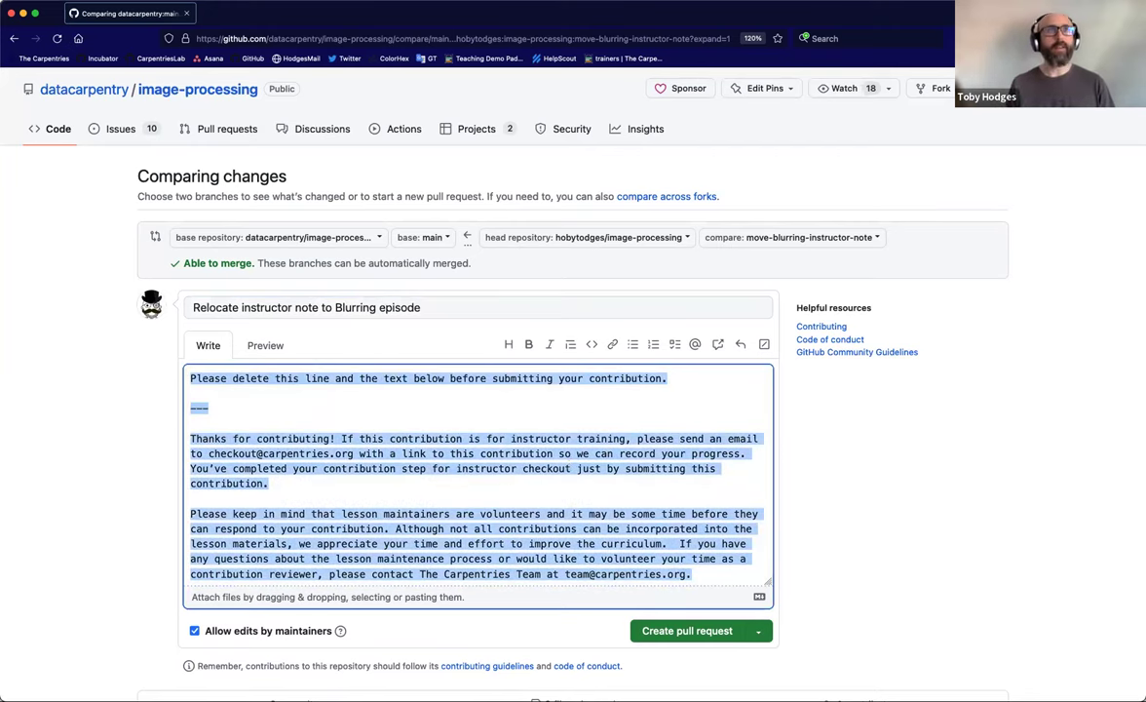
# Replace the template with a description of relocating the image-boundary terminology note to Blurring.
pyautogui.press('BackSpace')
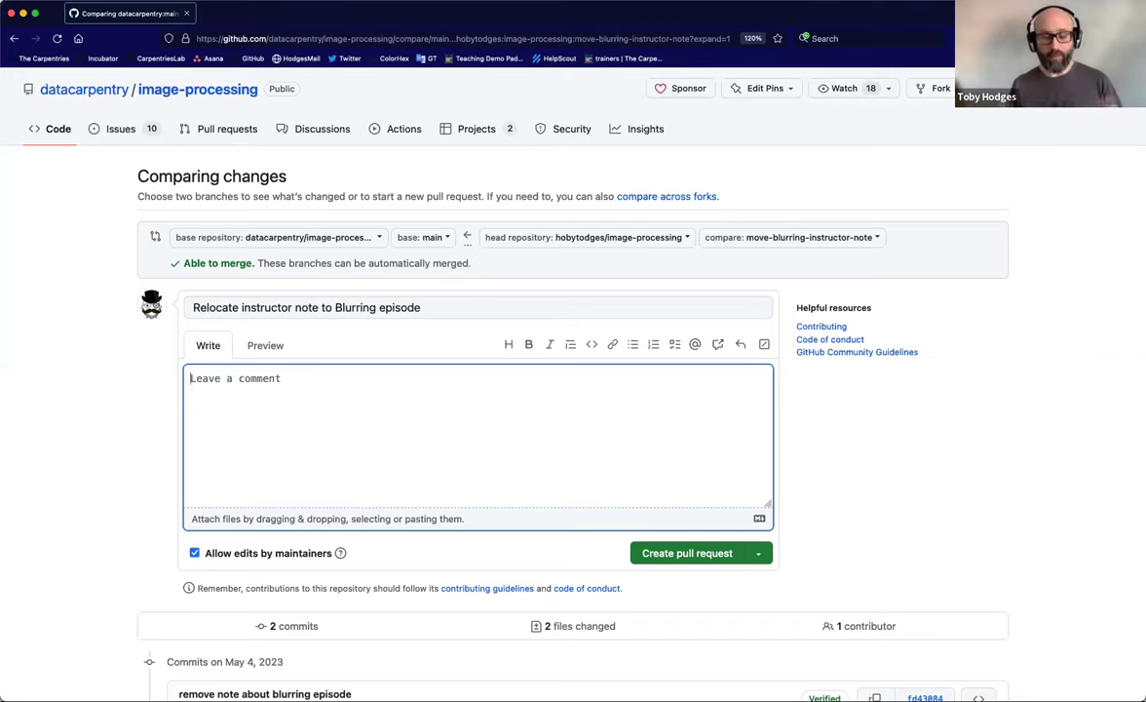
pyautogui.write('This ')
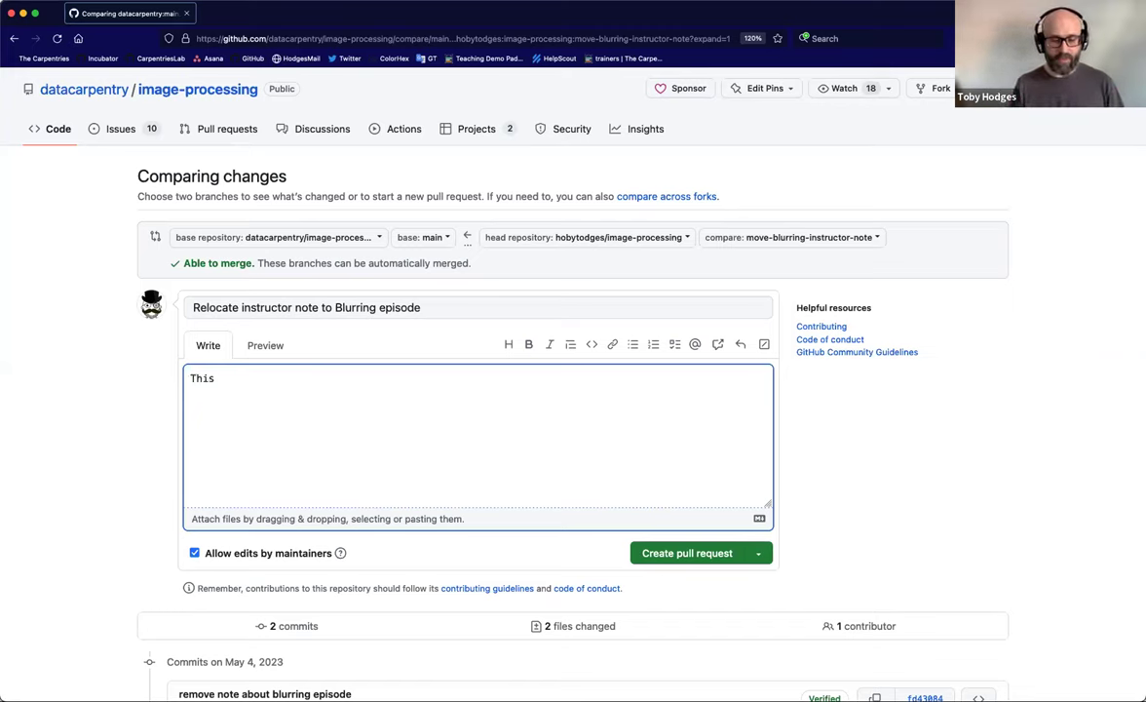
pyautogui.write('relocates the note about')
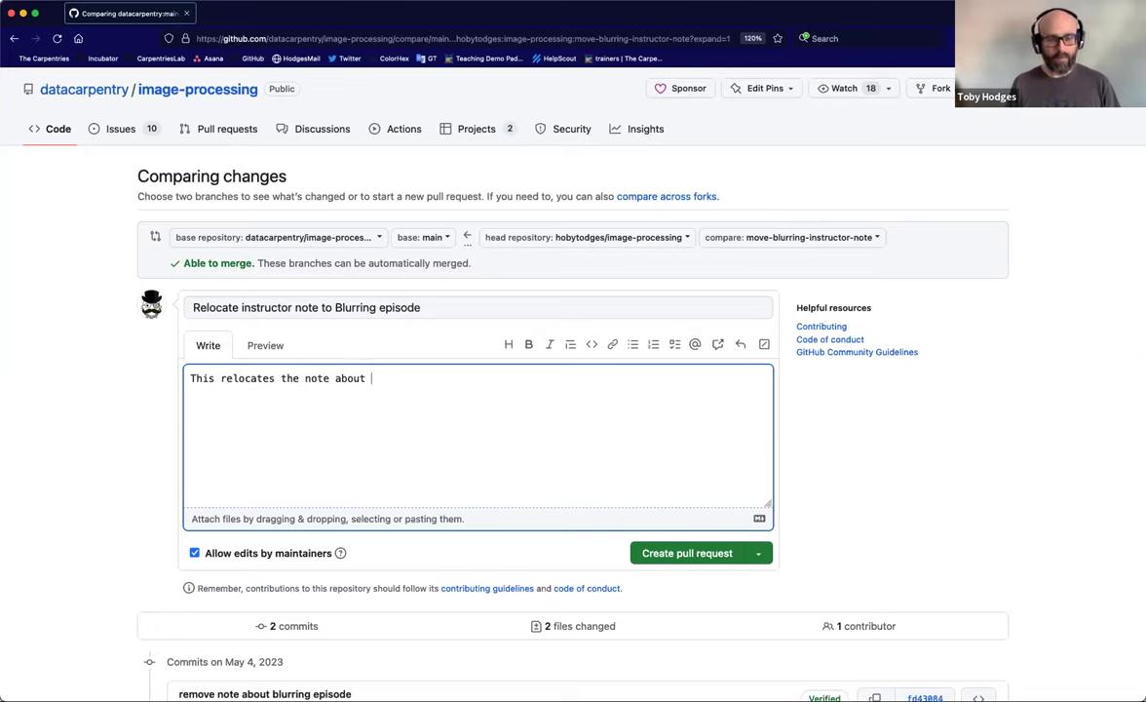
pyautogui.write(' terminology around ima')
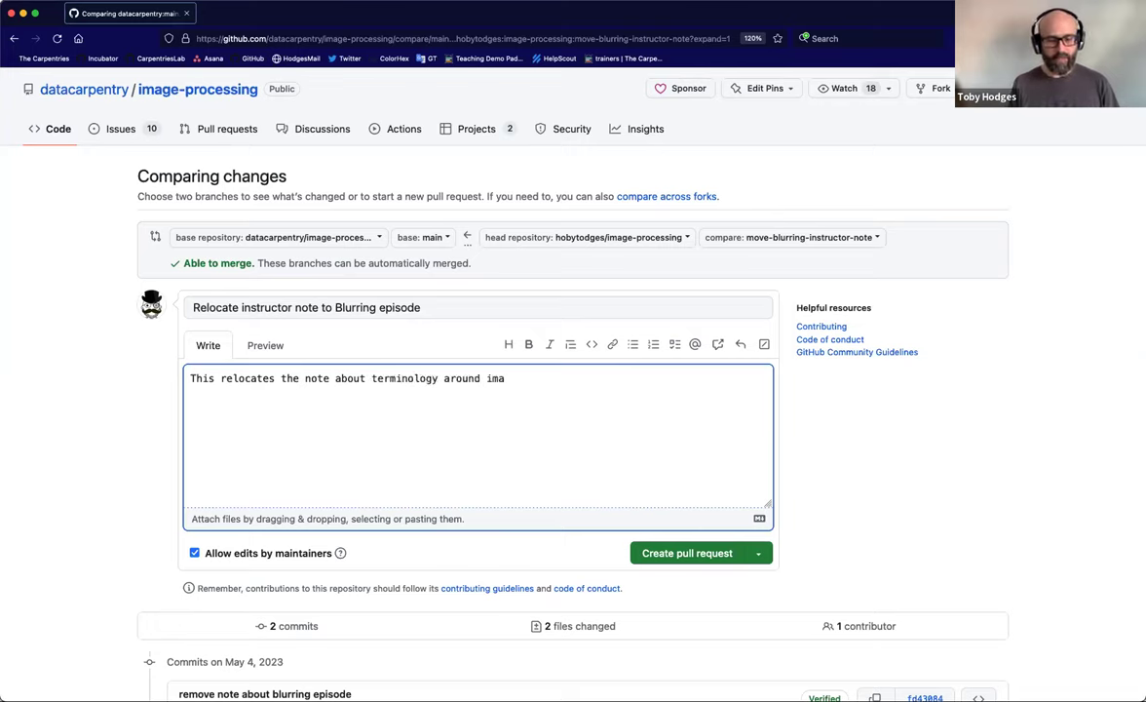
pyautogui.write('ge boundaries')
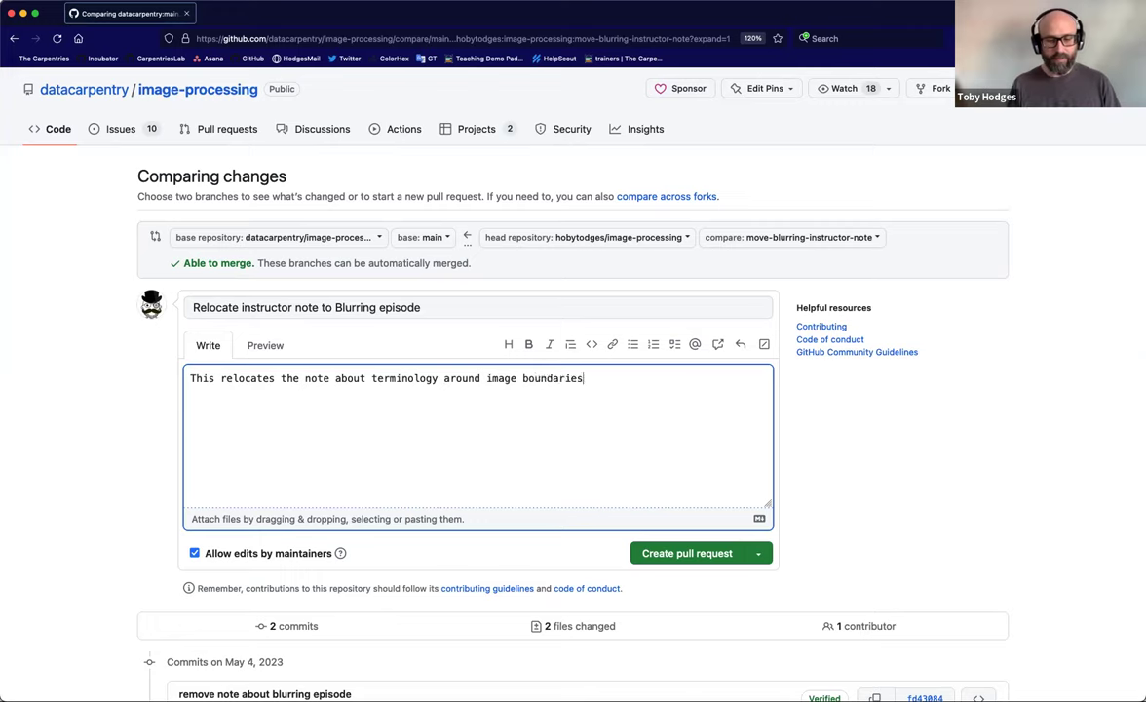
pyautogui.write(' to the Blurring episode, where it is most relevant. It a')
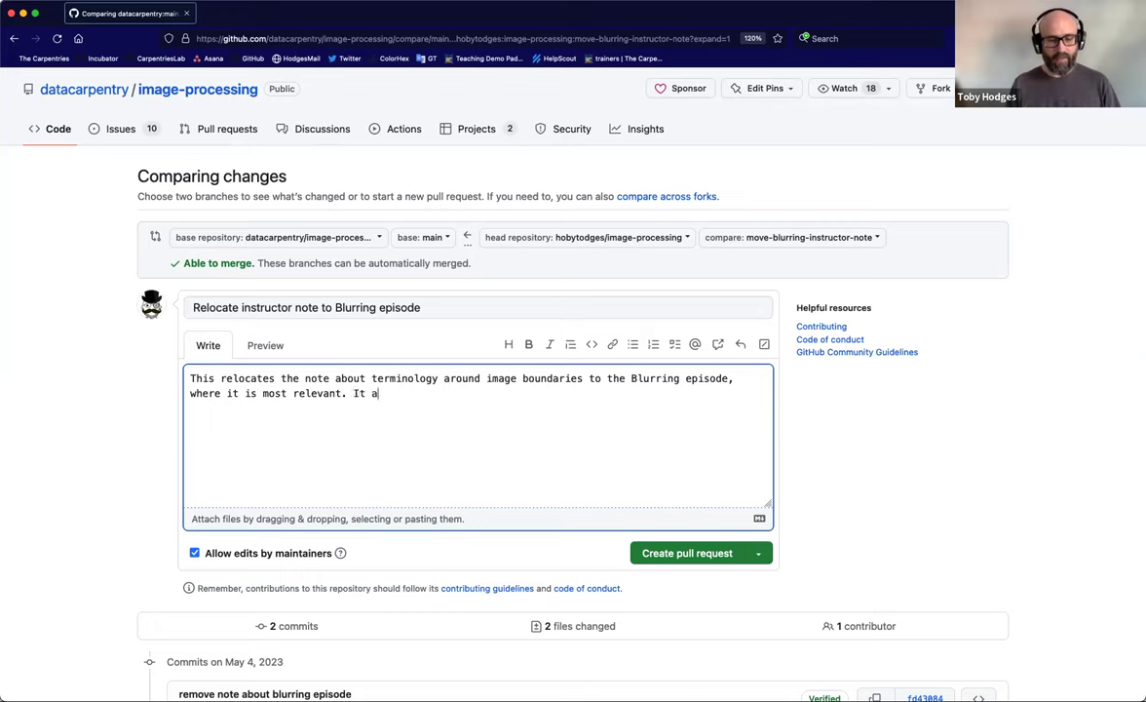
pyautogui.write('dds the note i')
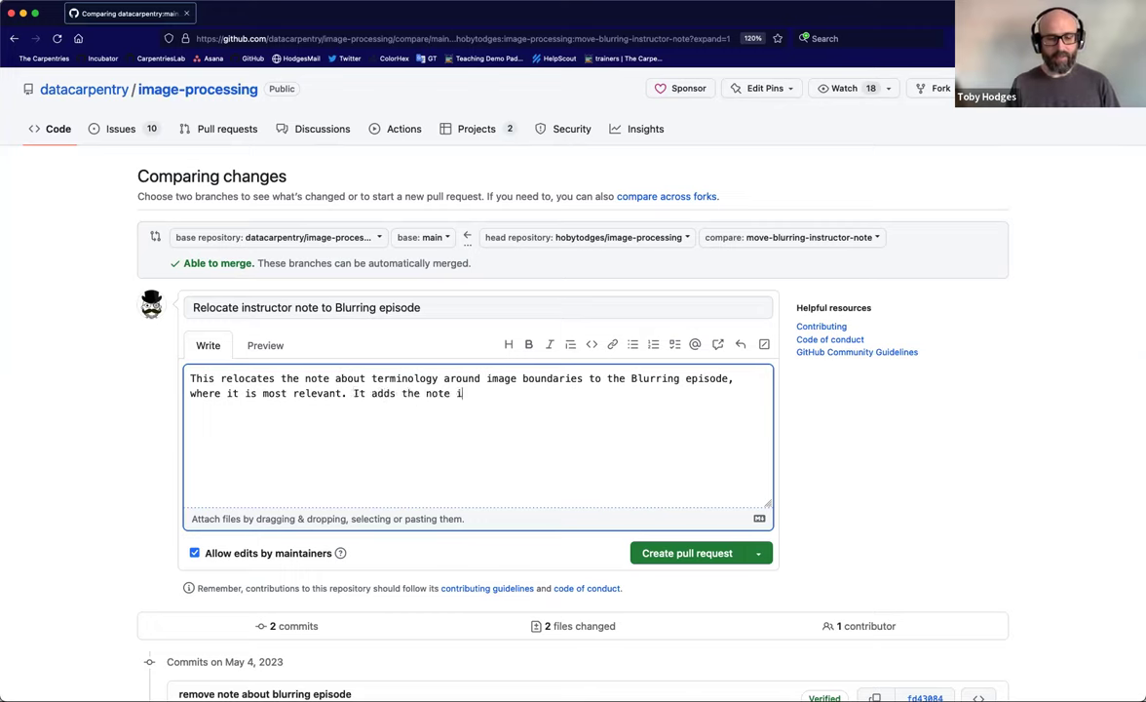
pyautogui.write('nto that epi')
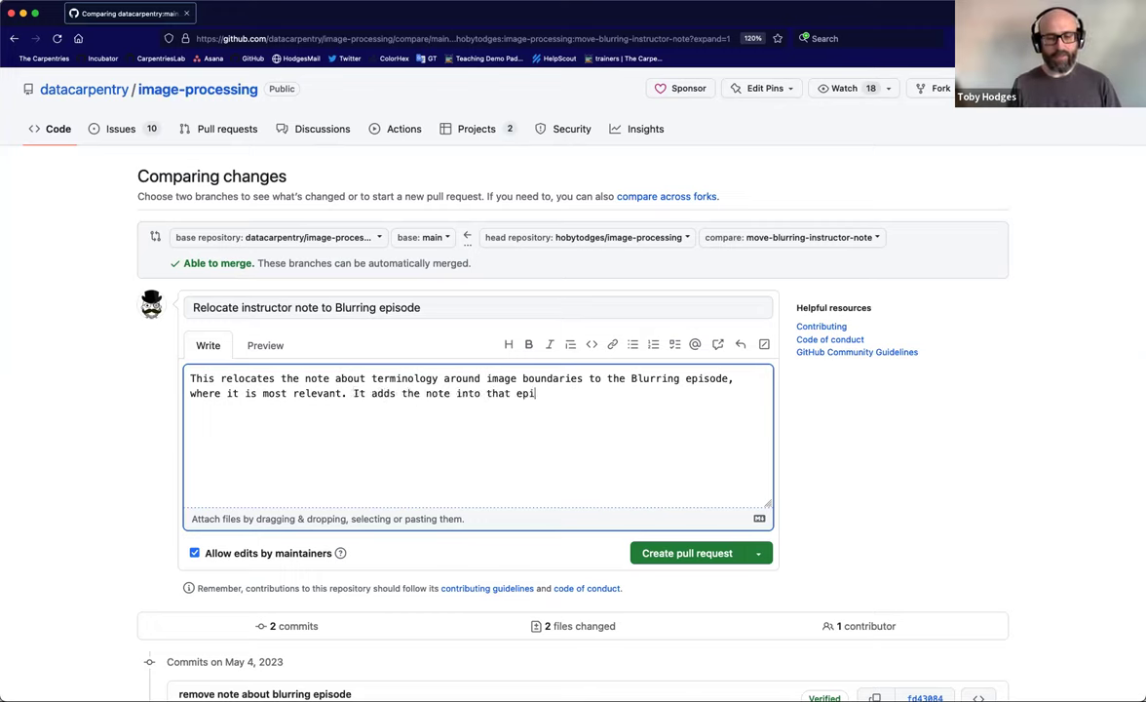
pyautogui.write('sode as a ')
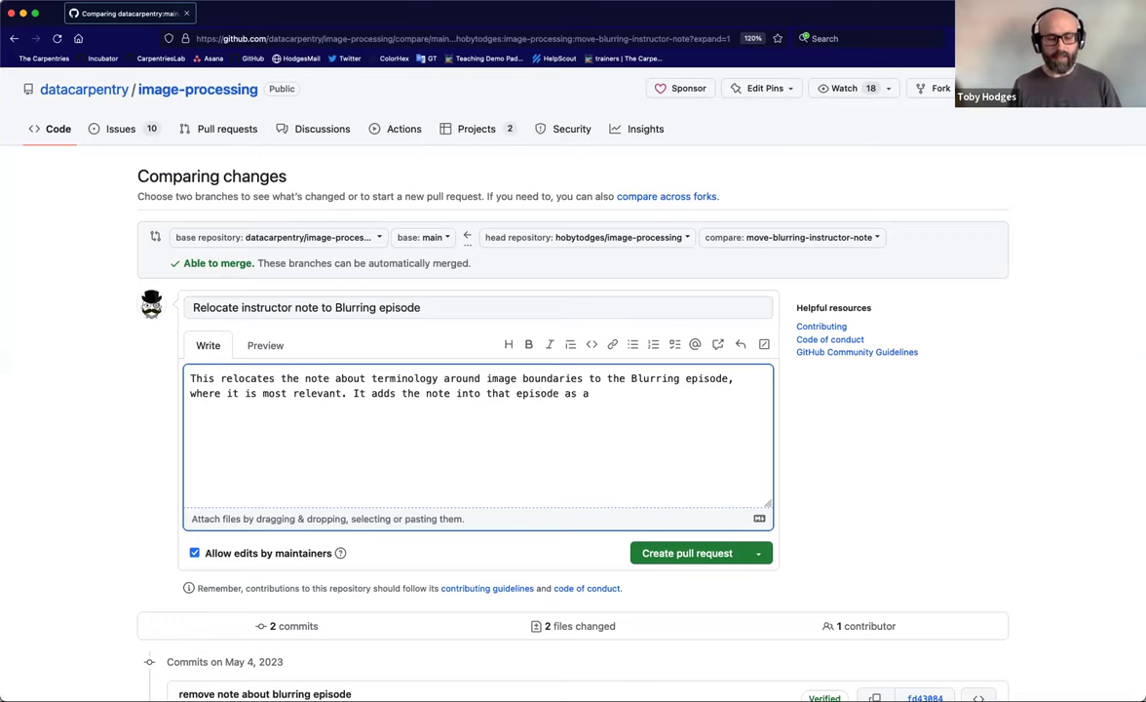
pyautogui.write('n inline')
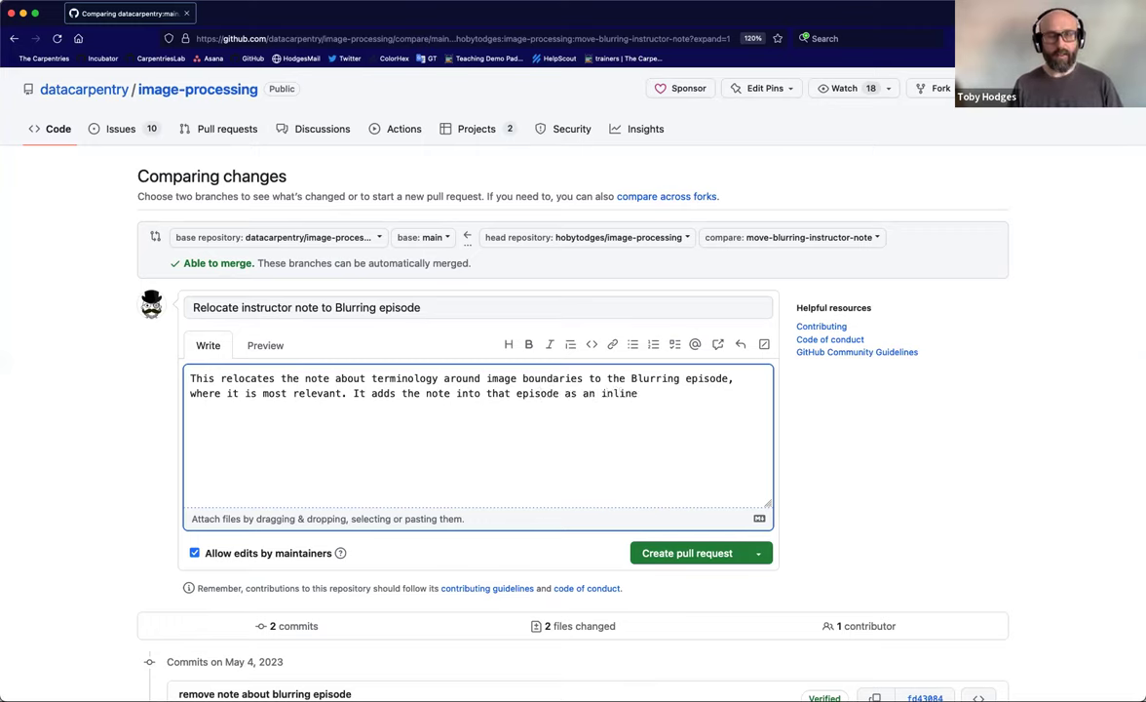
pyautogui.write(' Instructor Note.')
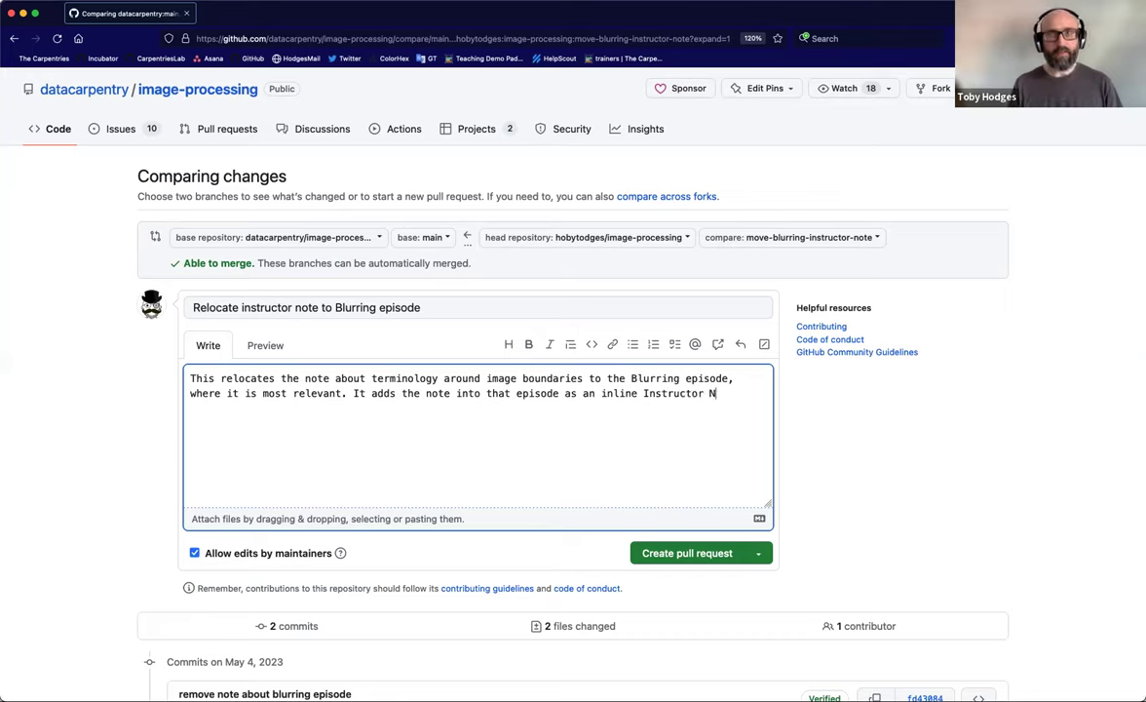
# Create the pull request, opening #278 against datacarpentry/image-processing.
pyautogui.click(682, 553)
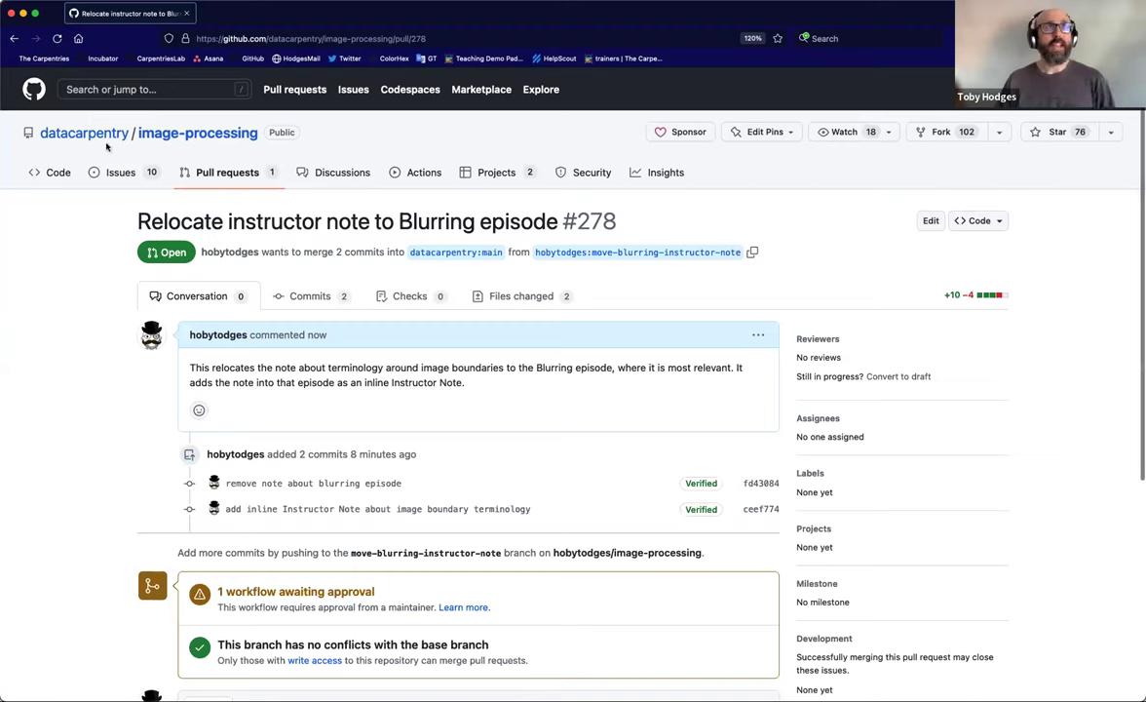
pyautogui.moveTo(97, 135)
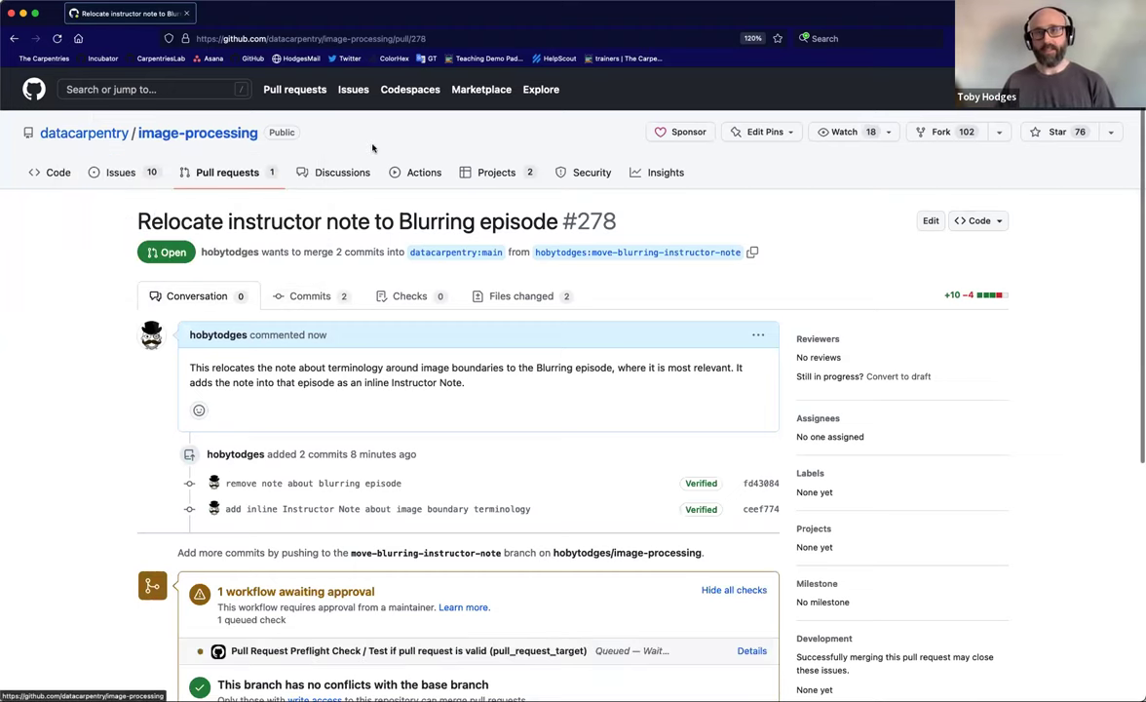